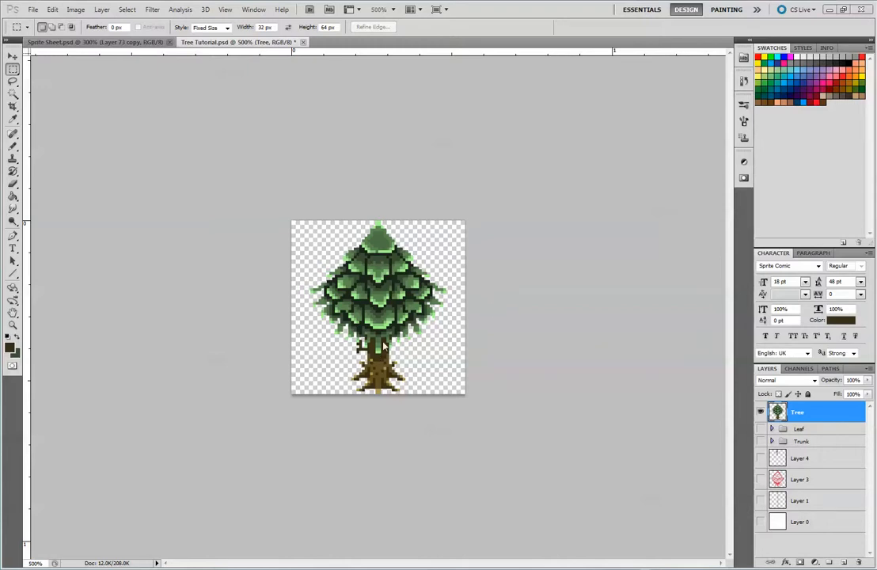
Retouch the tip of the leaf hanging over the trunk with the Pencil tool, using sampled light green and dark trunk brown.
left_click(14, 147)
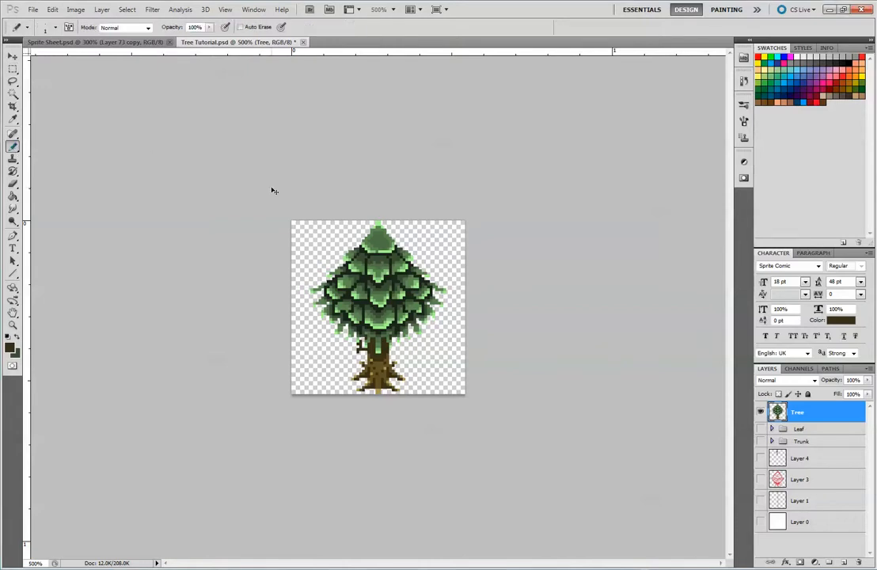
key("ctrl+plus")
key("ctrl+plus")
key("ctrl+plus")
key("ctrl+plus")
key("ctrl+plus")
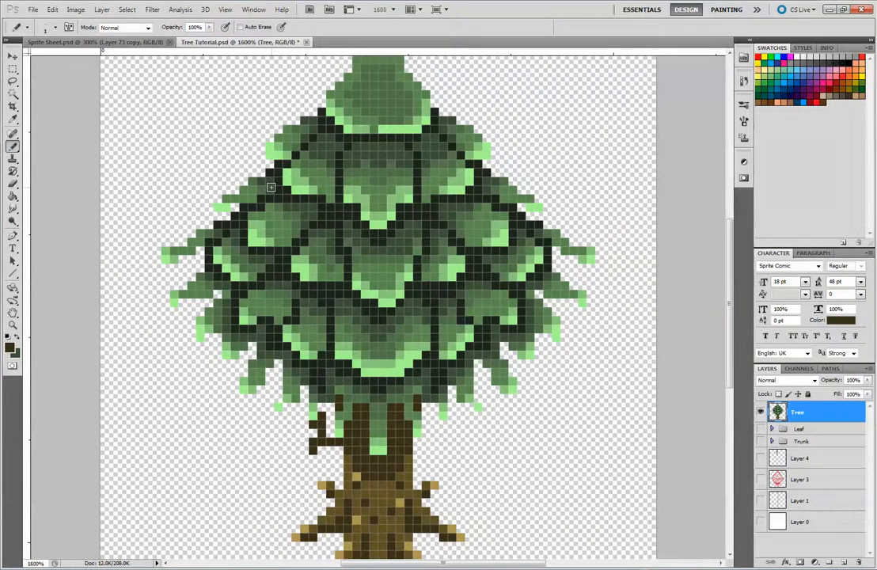
scroll(546, 372, "down", 3)
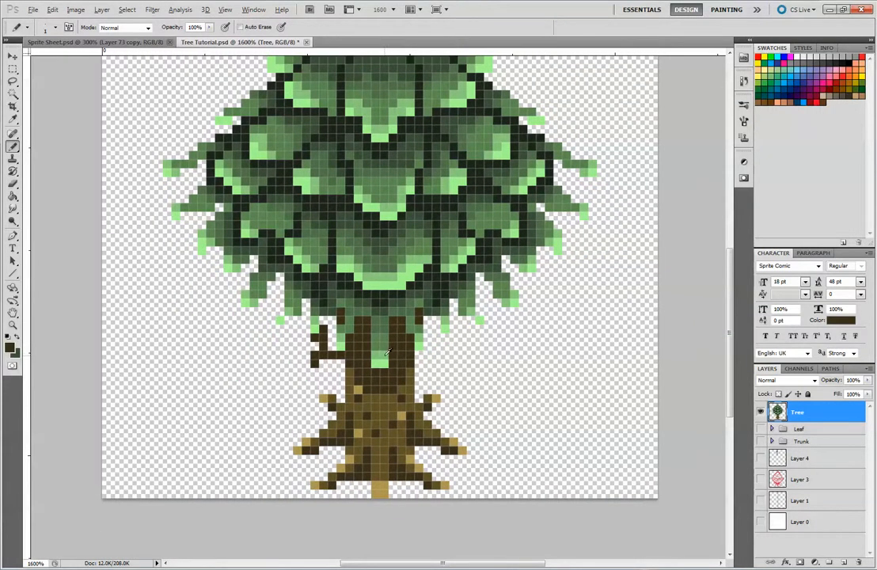
left_click(384, 355, "alt")
left_click(385, 357)
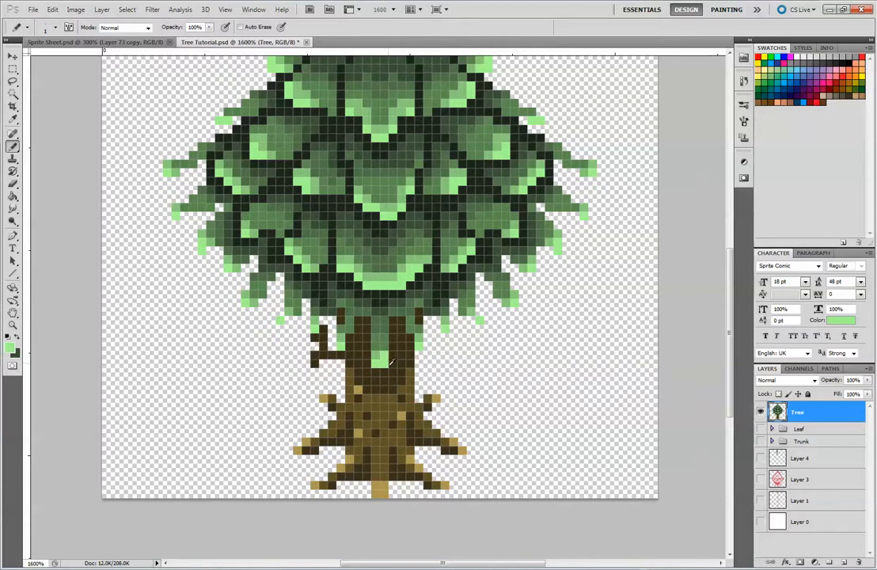
left_click(337, 318, "alt")
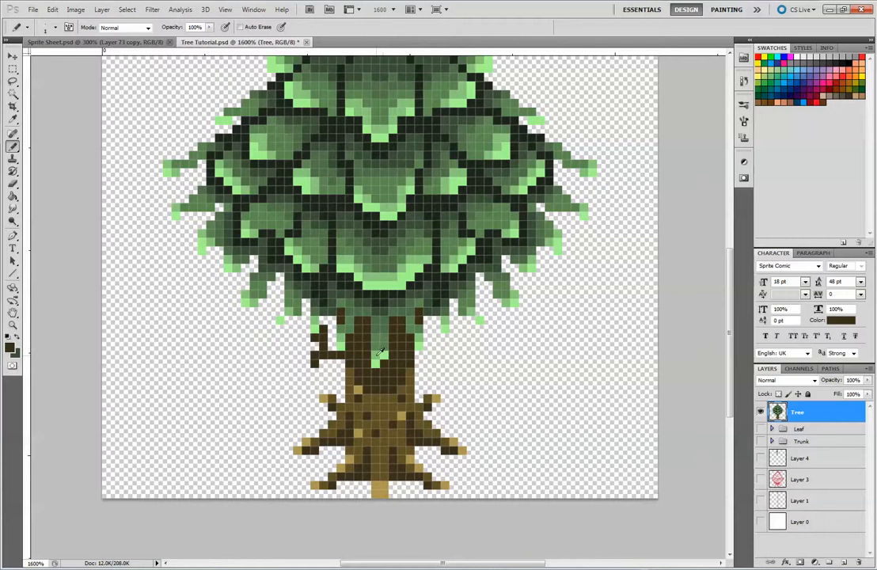
Shade the upper part of the hanging leaf with mid and dark greens sampled from the surrounding foliage.
left_click(324, 306, "alt")
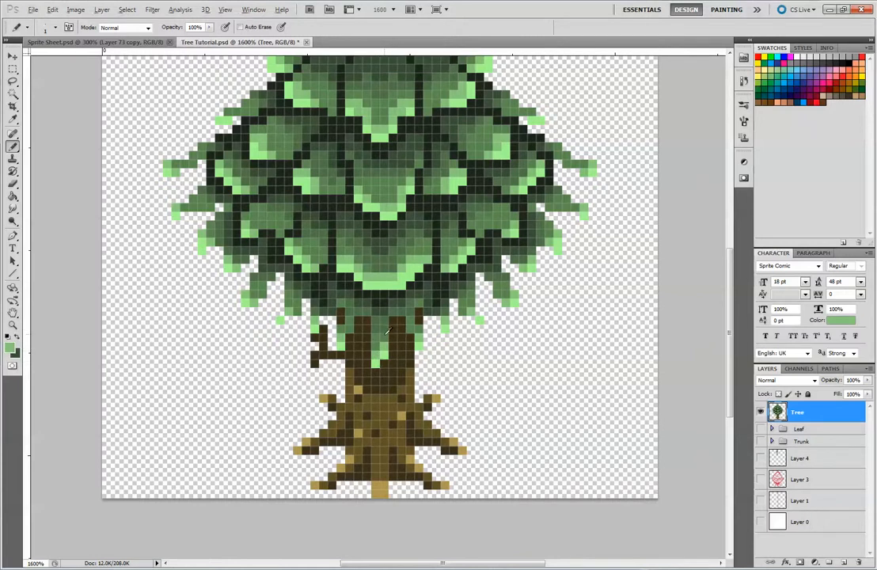
left_click(388, 332, "alt")
left_click(383, 317, "alt")
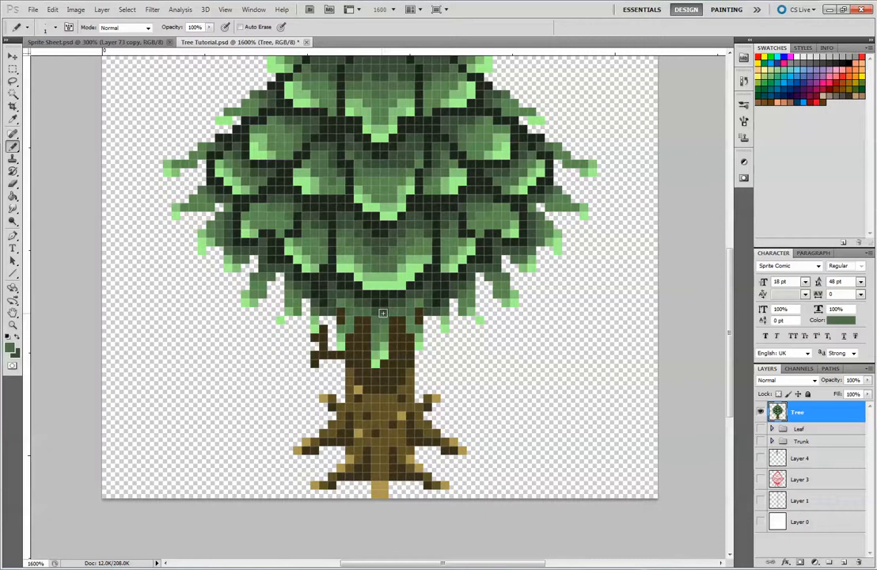
left_click(381, 309, "alt")
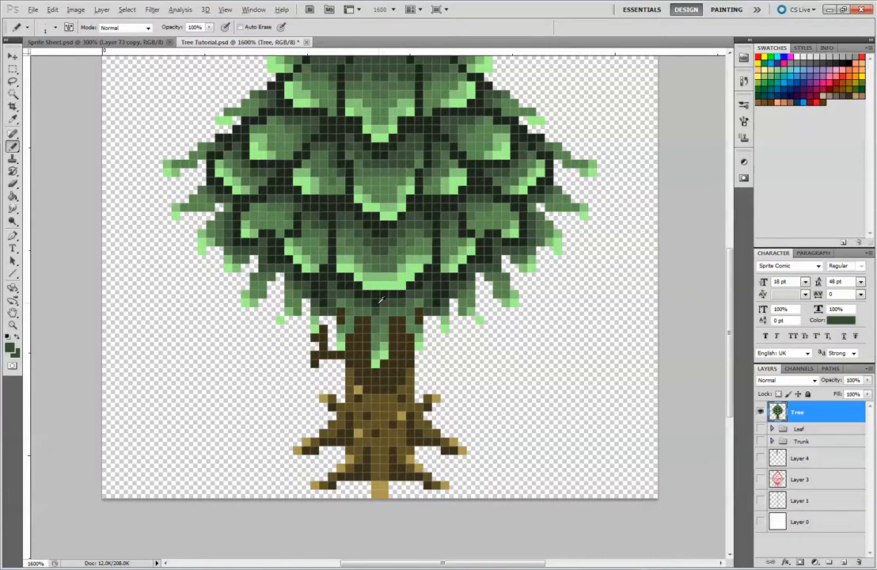
left_click(369, 282, "alt")
left_click(380, 303, "alt")
Add a new empty layer above the Tree layer.
key("ctrl+minus")
key("ctrl+minus")
key("ctrl+minus")
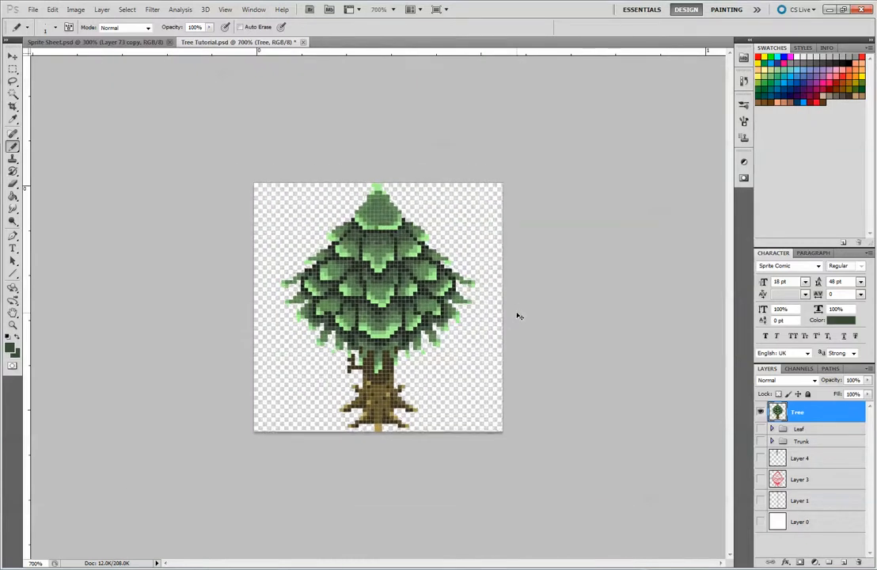
key("ctrl+plus")
key("ctrl+plus")
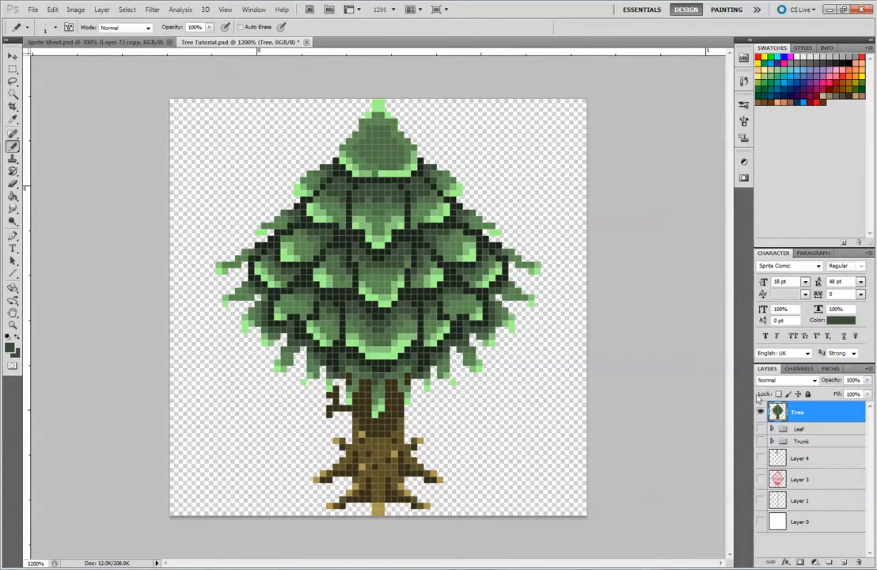
left_click(844, 562)
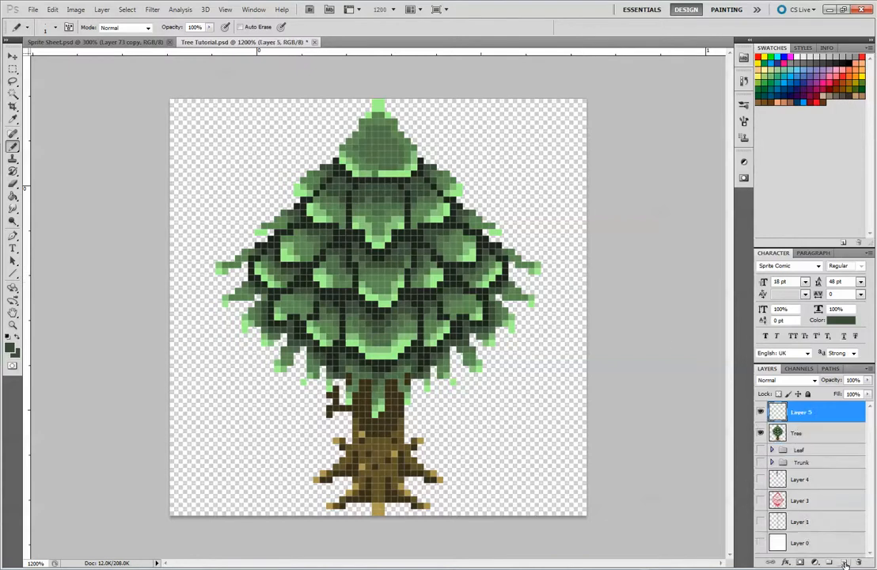
Try filling the whole new layer with 50% gray, and undo the fill.
left_click(53, 10)
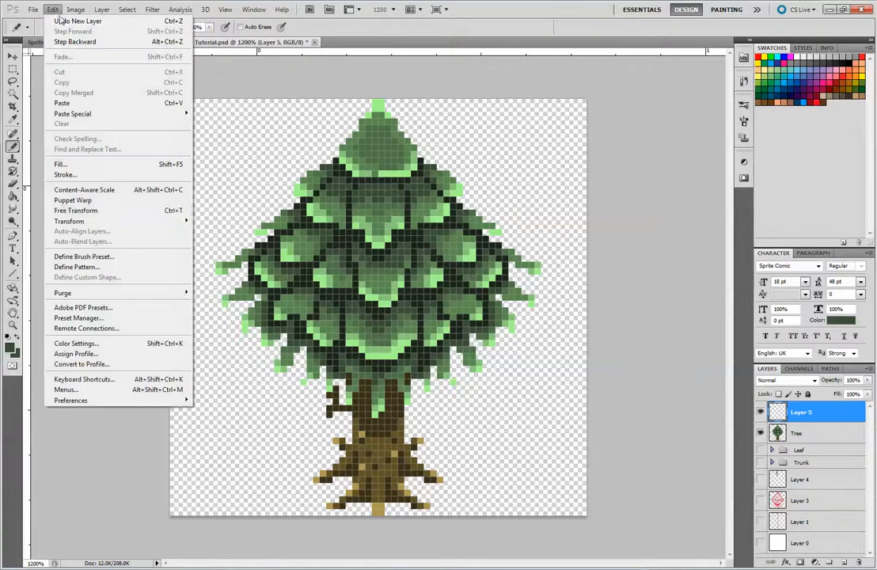
left_click(117, 164)
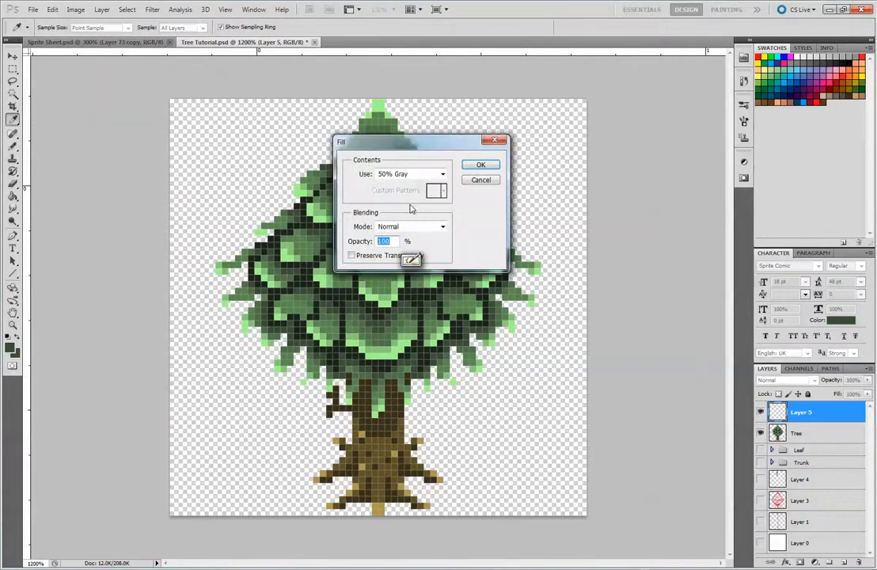
left_click(478, 165)
key("b")
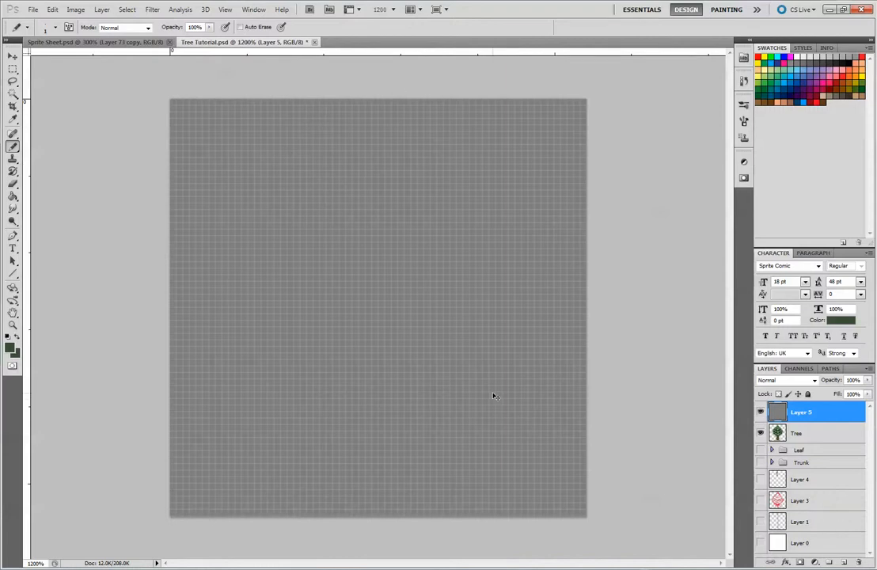
key("ctrl+z")
Load the tree's silhouette as a selection and fill it with 50% gray at 100% opacity on the new layer.
key("alt")
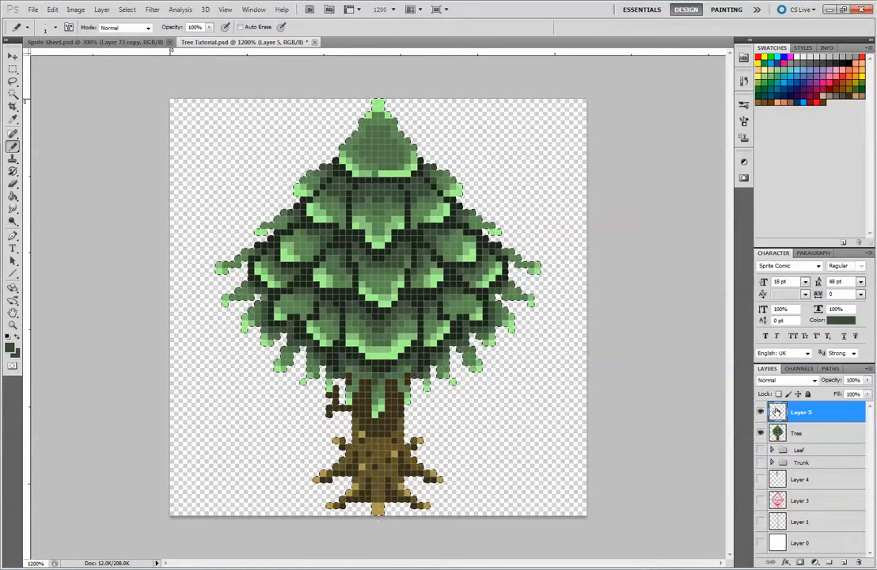
left_click(75, 9)
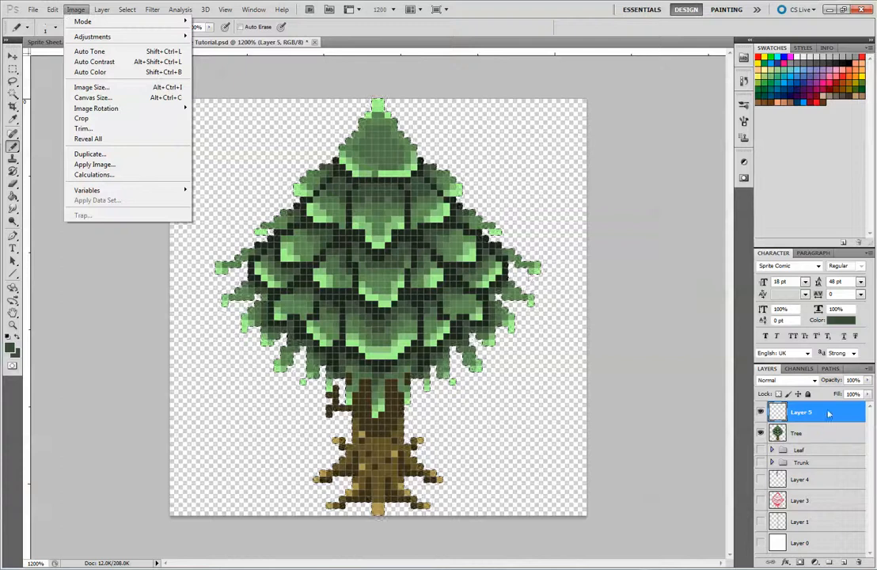
mouse_move(51, 10)
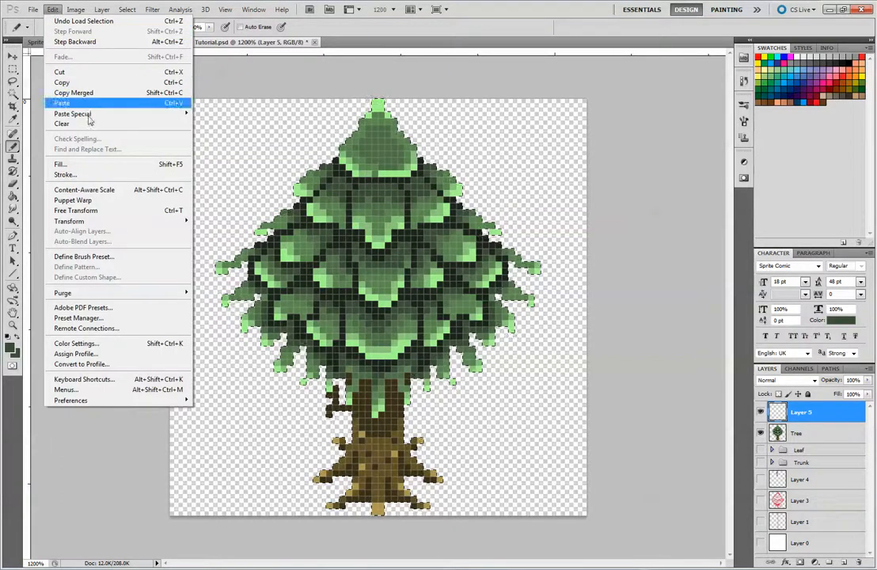
left_click(87, 163)
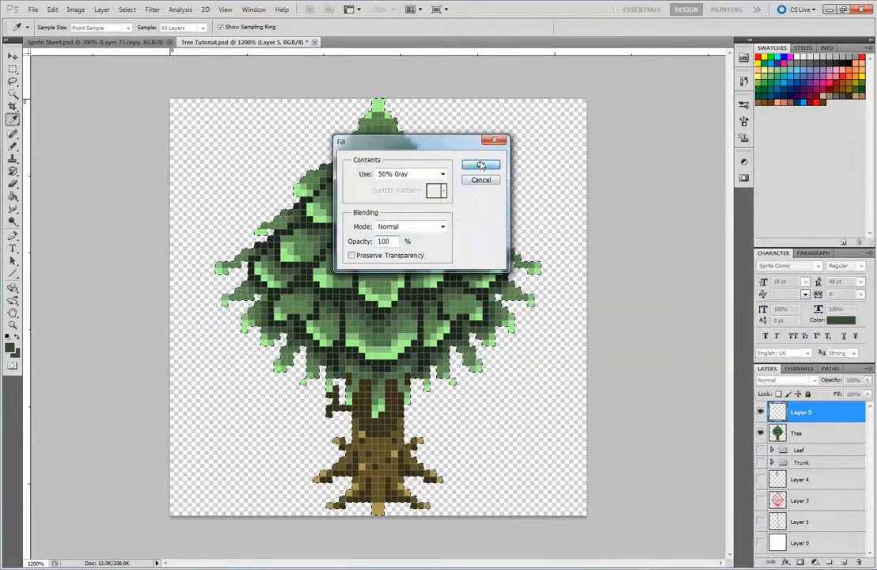
left_click(480, 164)
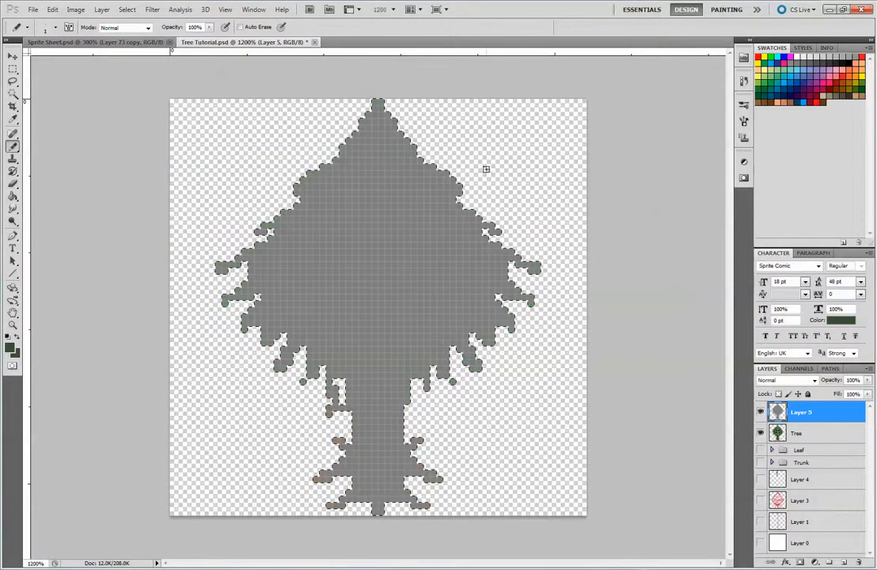
Try out the blend modes on the gray silhouette layer and set it to Difference.
left_click(814, 380)
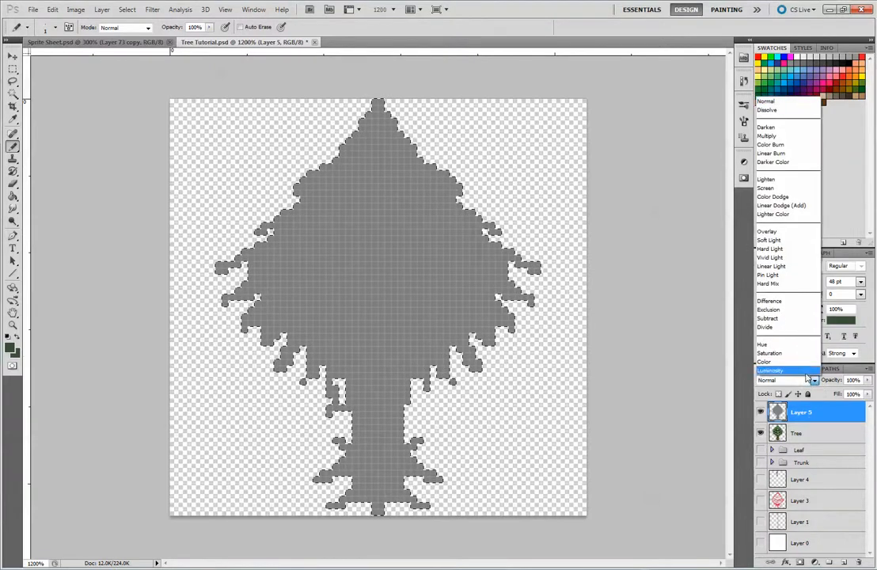
left_click(807, 371)
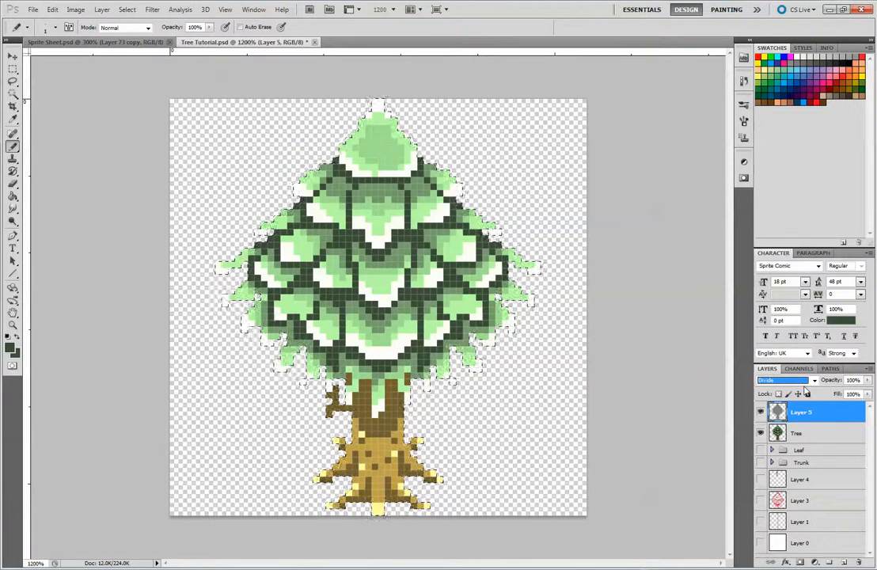
key("Up")
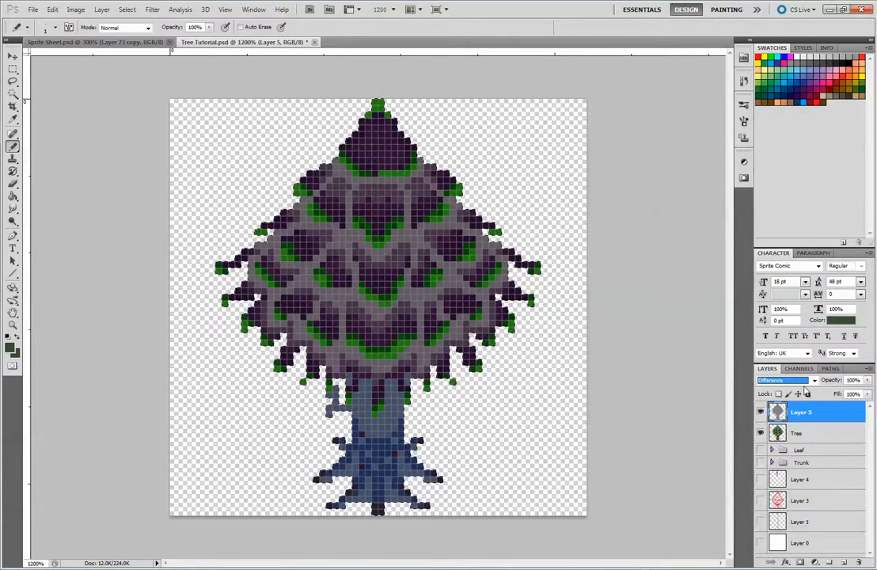
key("Up")
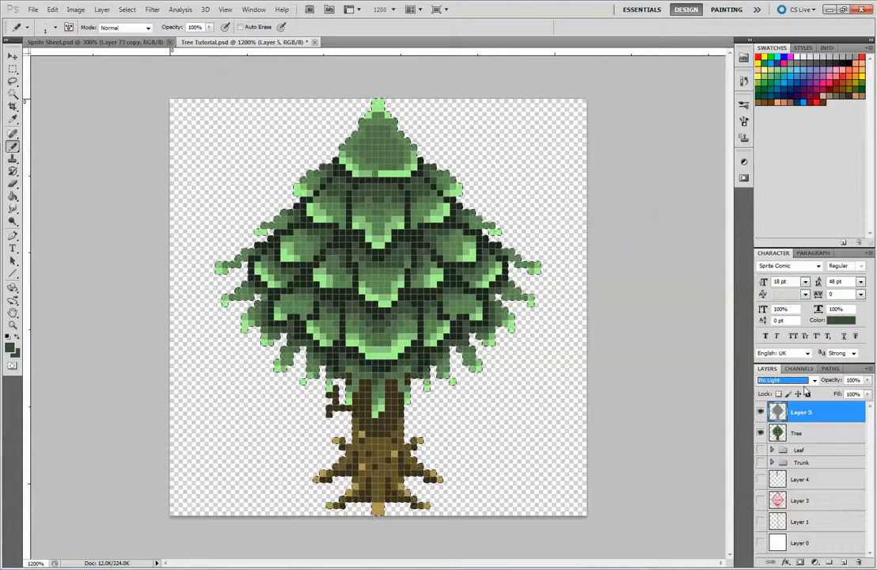
key("Up")
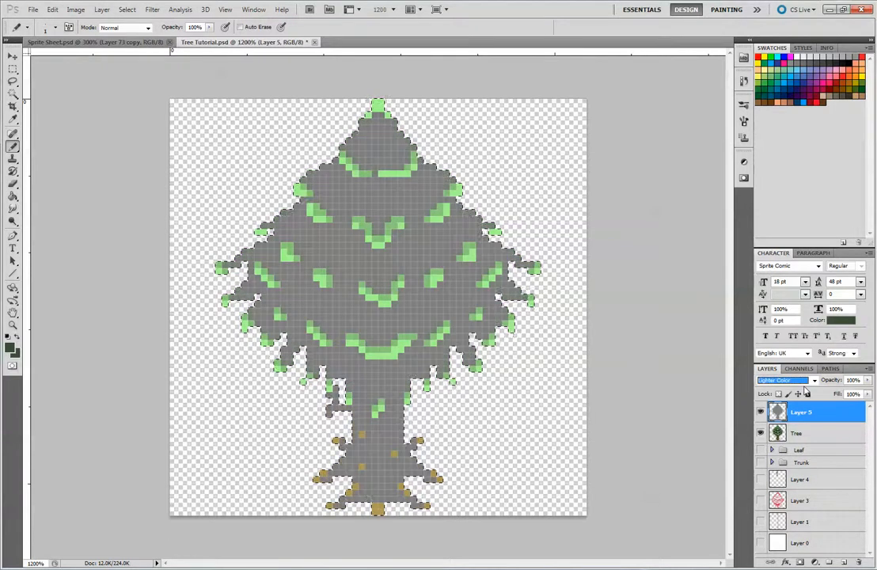
key("Up")
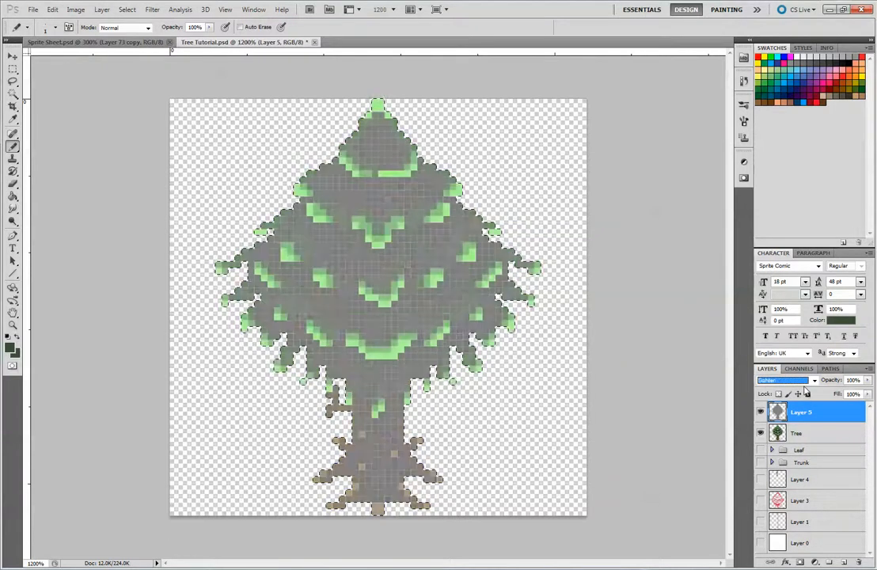
key("Up")
key("Up")
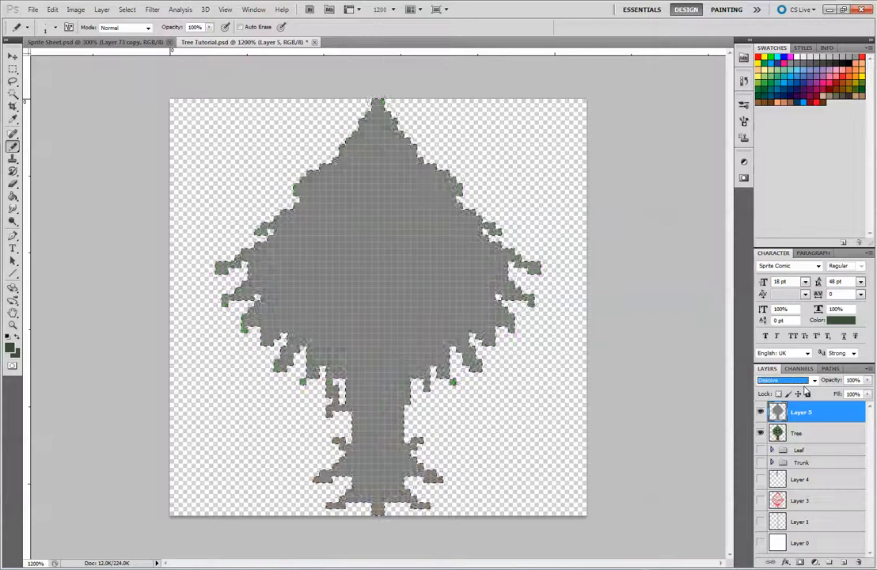
key("Down")
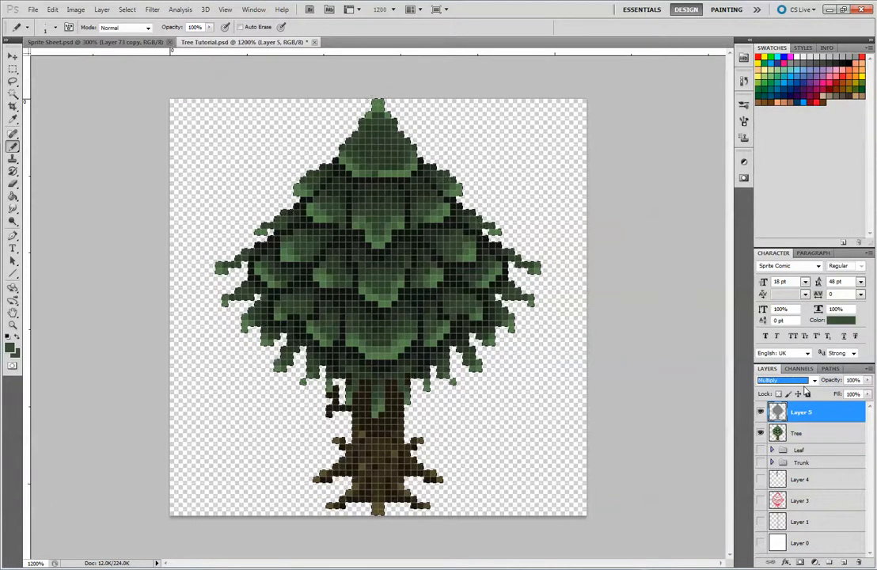
key("Down")
key("Down")
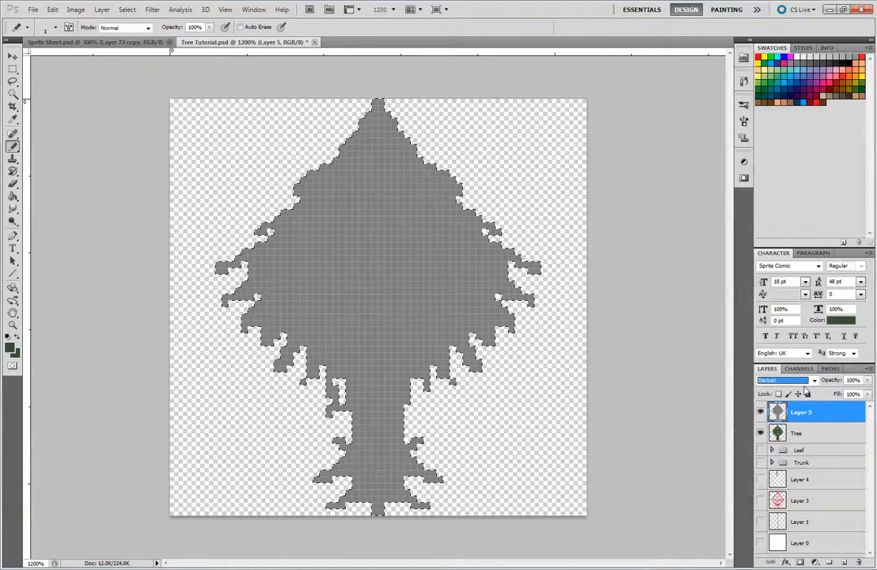
key("Down")
key("Down")
key("Down")
key("Down")
key("Down")
key("Down")
key("Down")
key("Down")
key("Down")
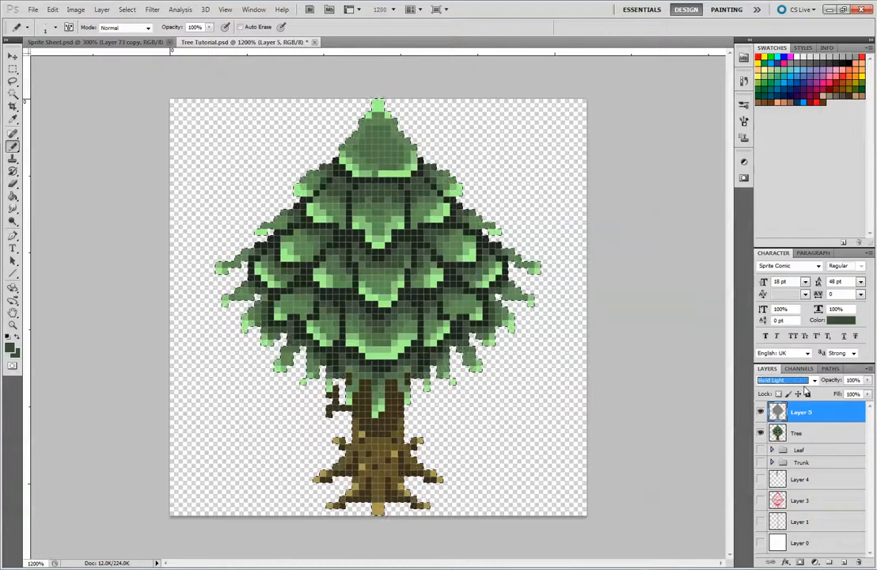
key("Down")
key("Down")
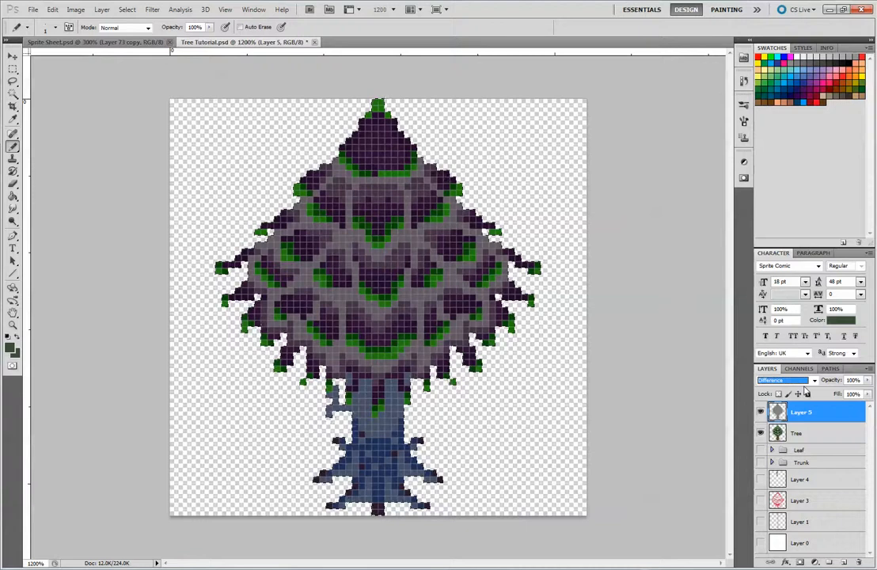
Examine the recoloured tree at 300% and 700% magnification.
key("ctrl+minus")
key("ctrl+minus")
key("ctrl+minus")
key("ctrl+minus")
key("ctrl+minus")
key("ctrl+minus")
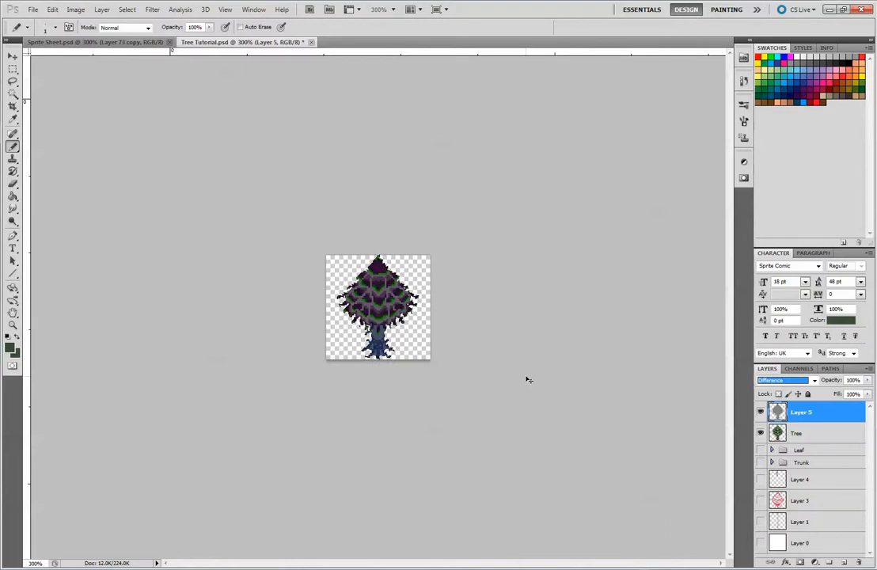
key("ctrl+plus")
key("ctrl+plus")
key("ctrl+plus")
key("ctrl+plus")
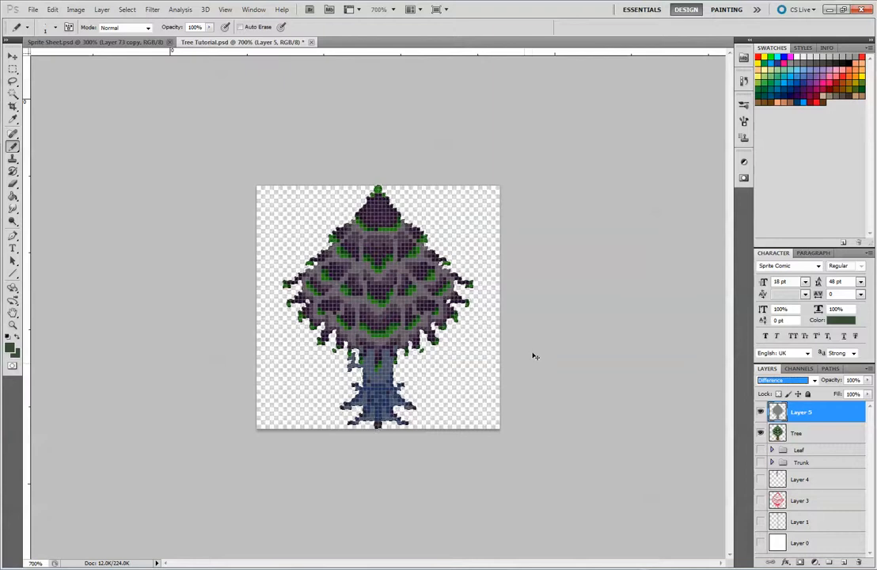
Duplicate the Tree layer, and lock and hide the original.
left_click_drag(799, 433, 843, 561)
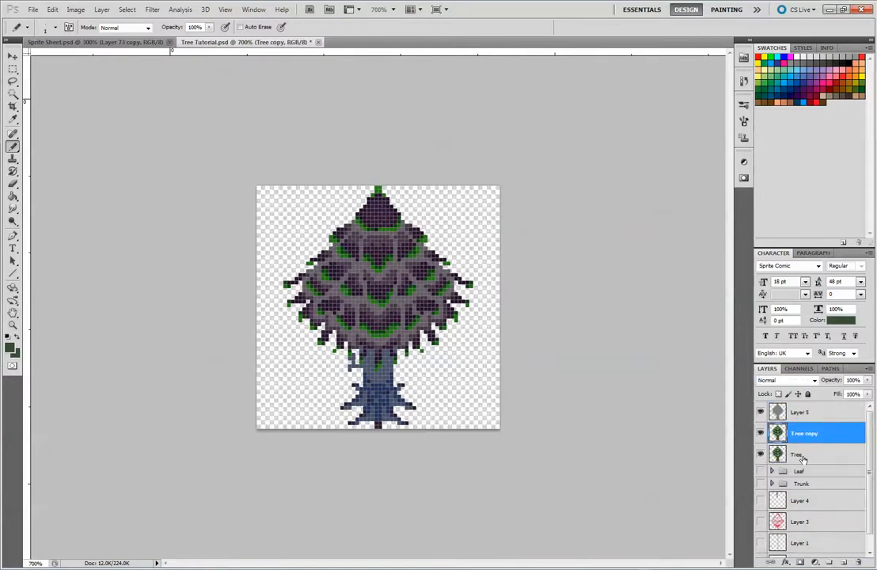
left_click(807, 454)
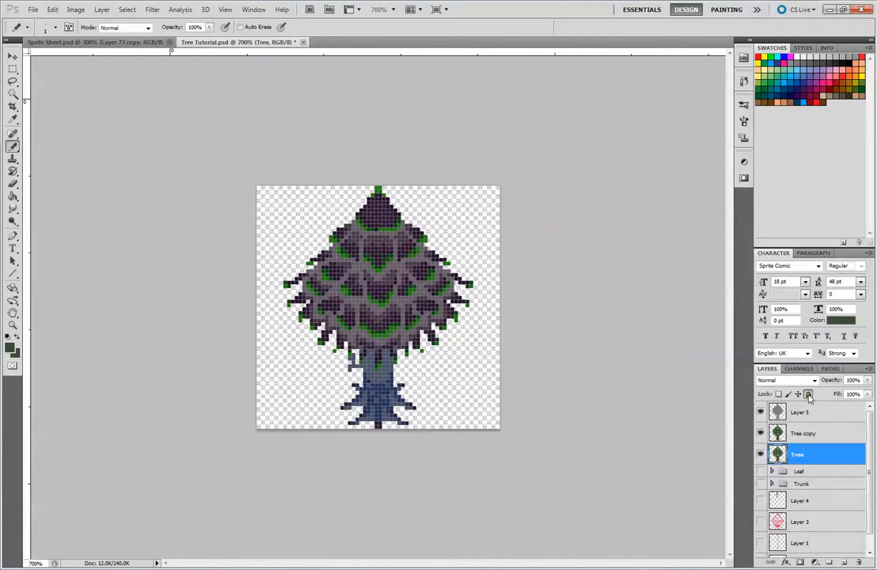
left_click(807, 393)
left_click(759, 453)
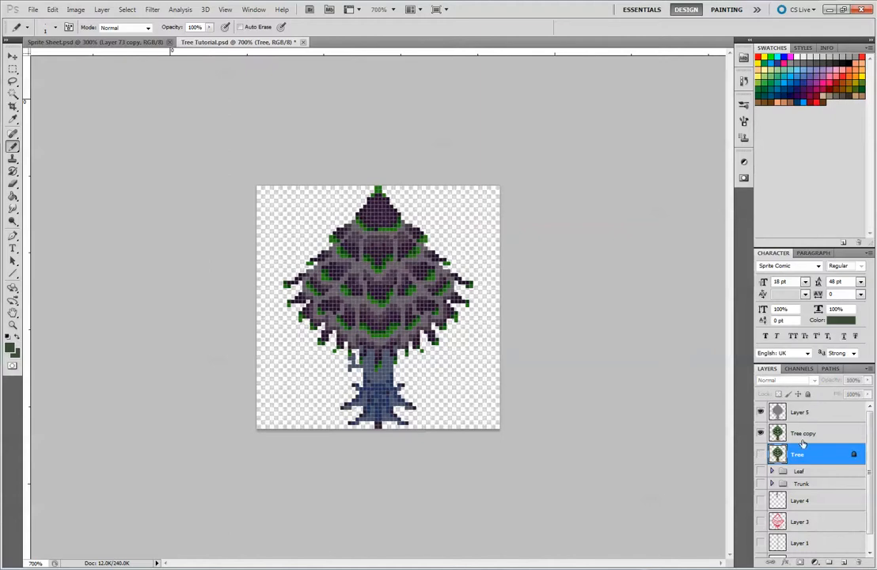
Rename the gray silhouette layer as "Difference Effect".
left_click(803, 434)
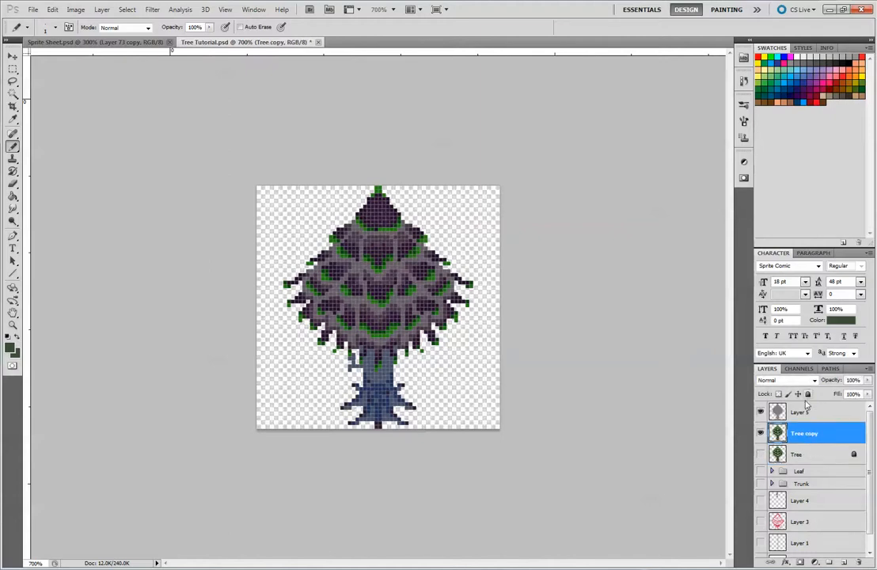
double_click(811, 412)
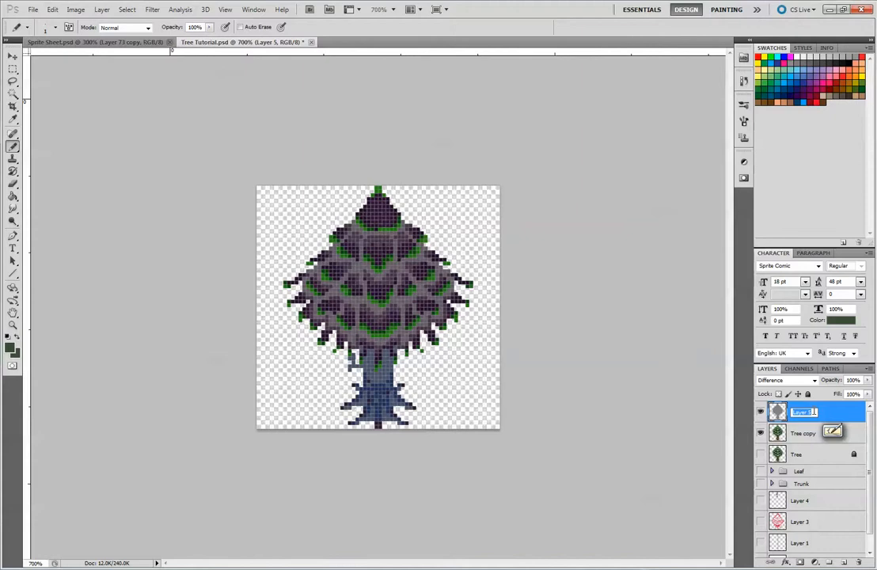
type("D")
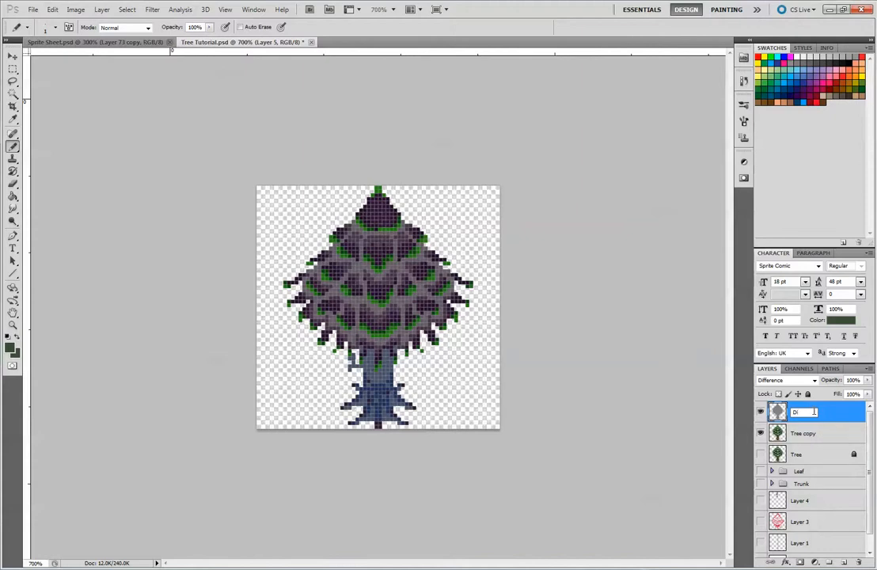
type("ifference Effect")
key("Return")
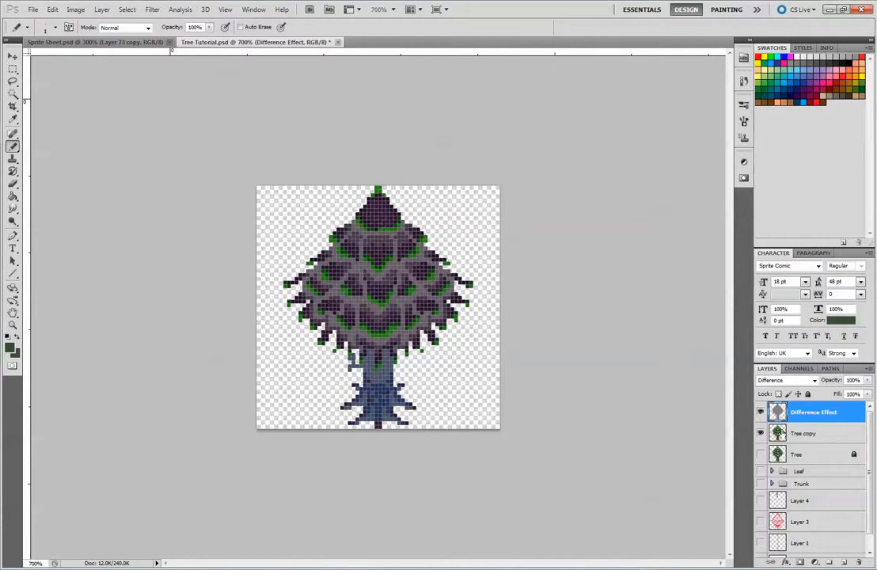
Rename the Tree copy layer as "Tree Difference".
left_click(805, 436)
double_click(807, 434)
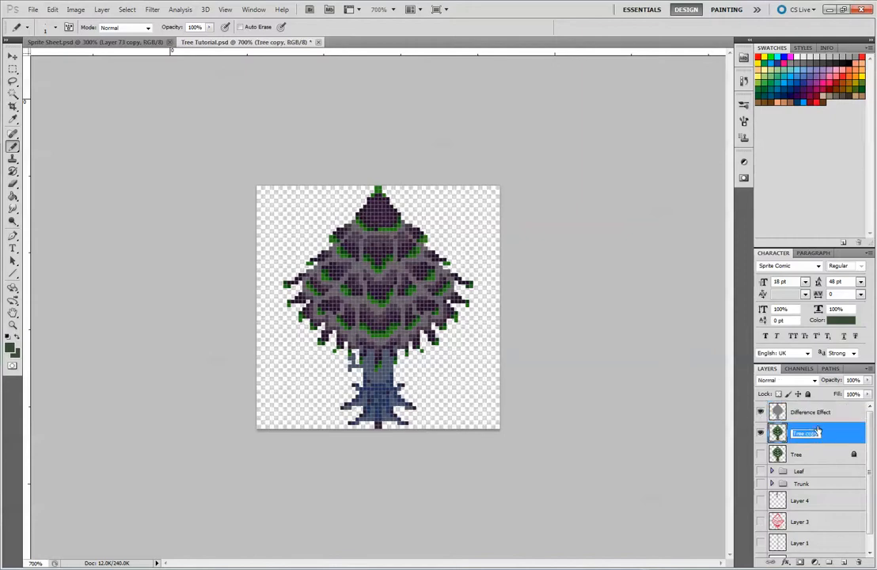
left_click(819, 432)
type("Difference")
key("Return")
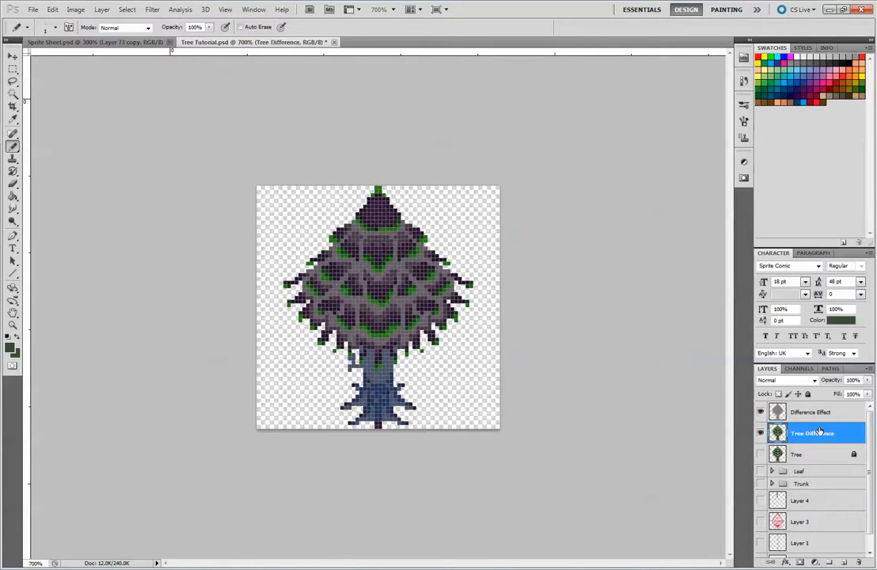
On a new top layer, paint the gray-blue pixels of the upper trunk and side branch with the trunk's sampled dark blue.
key("ctrl+plus")
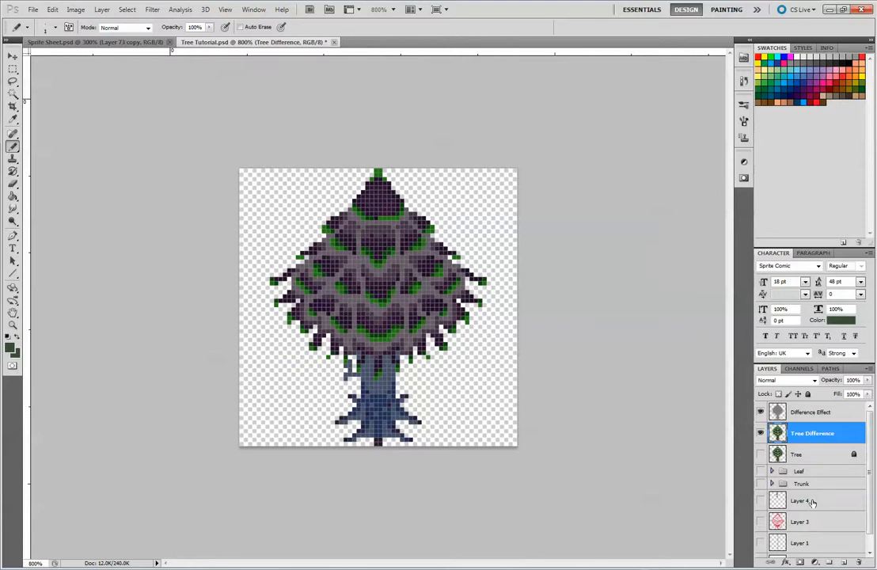
left_click(395, 384, "alt")
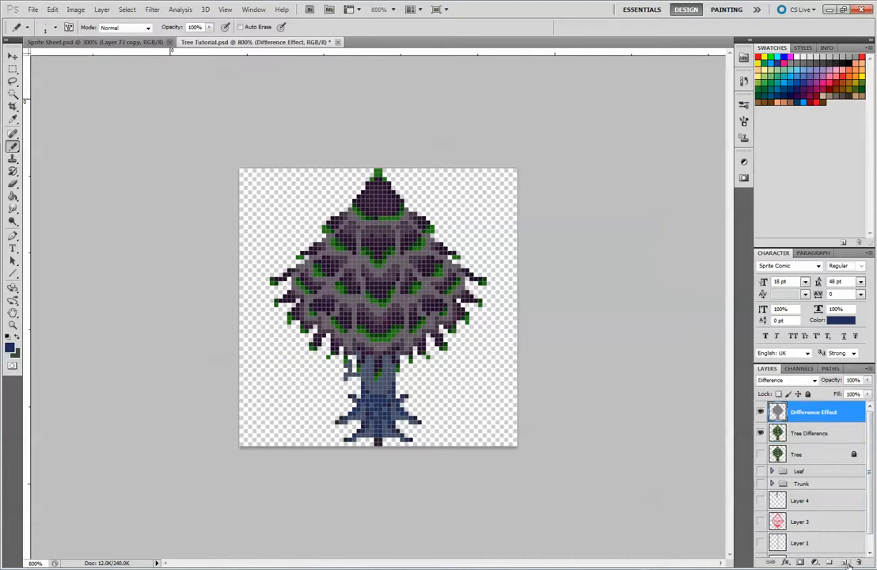
key("ctrl+shift+alt+n")
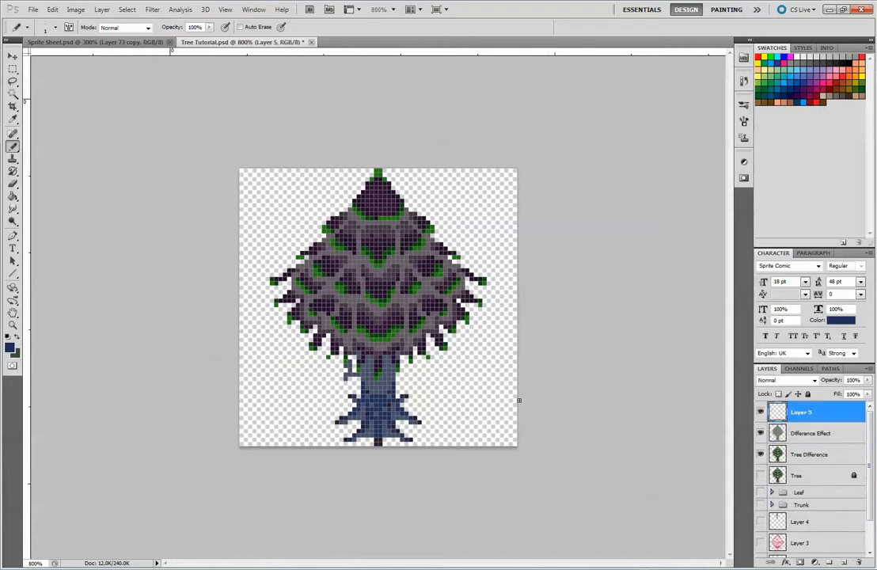
scroll(387, 328, "up", 4)
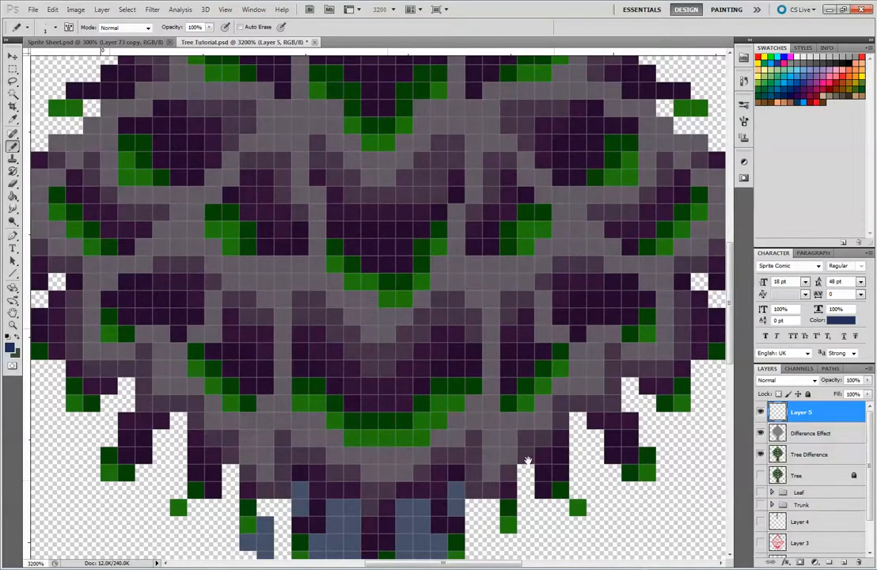
left_click_drag(524, 460, 483, 202)
mouse_move(272, 245)
left_mouse_down()
mouse_move(272, 263)
mouse_move(308, 332)
mouse_move(321, 317)
left_mouse_up()
mouse_move(290, 273)
left_mouse_down()
mouse_move(290, 346)
mouse_move(237, 325)
mouse_move(236, 281)
mouse_move(221, 348)
left_mouse_up()
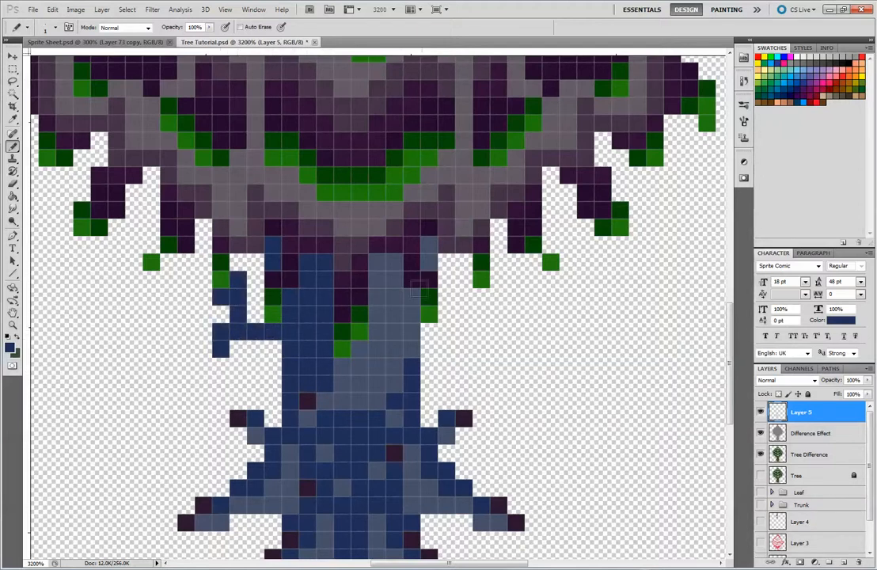
mouse_move(427, 250)
left_mouse_down()
mouse_move(381, 270)
mouse_move(376, 320)
mouse_move(390, 312)
mouse_move(396, 330)
mouse_move(397, 264)
mouse_move(409, 345)
mouse_move(401, 316)
mouse_move(390, 375)
mouse_move(384, 321)
mouse_move(375, 404)
mouse_move(362, 365)
mouse_move(360, 397)
mouse_move(332, 399)
mouse_move(345, 366)
left_mouse_up()
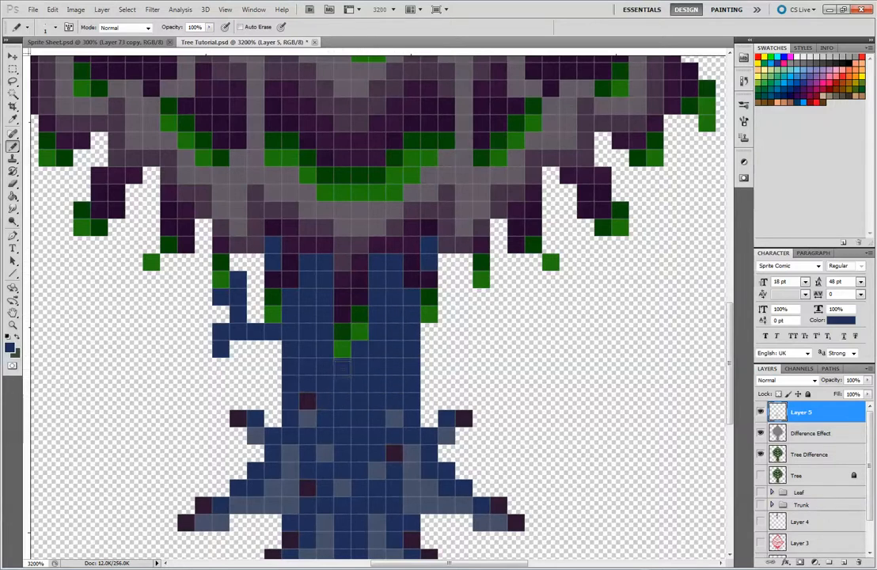
left_click(310, 418)
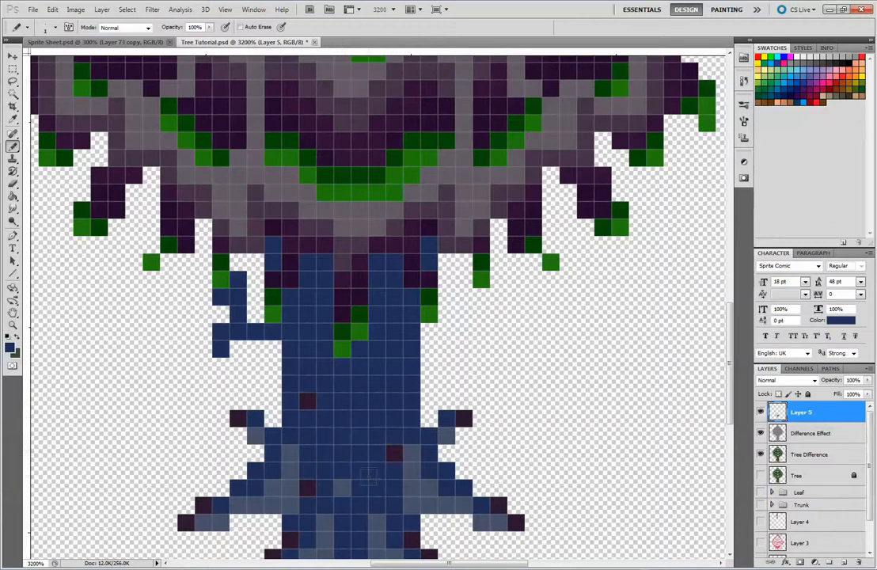
Paint the gray-blue pixels of the middle roots on both sides of the trunk dark blue.
mouse_move(289, 454)
left_mouse_down()
mouse_move(290, 495)
mouse_move(277, 507)
mouse_move(246, 504)
mouse_move(269, 489)
mouse_move(205, 521)
left_mouse_up()
left_click(273, 490)
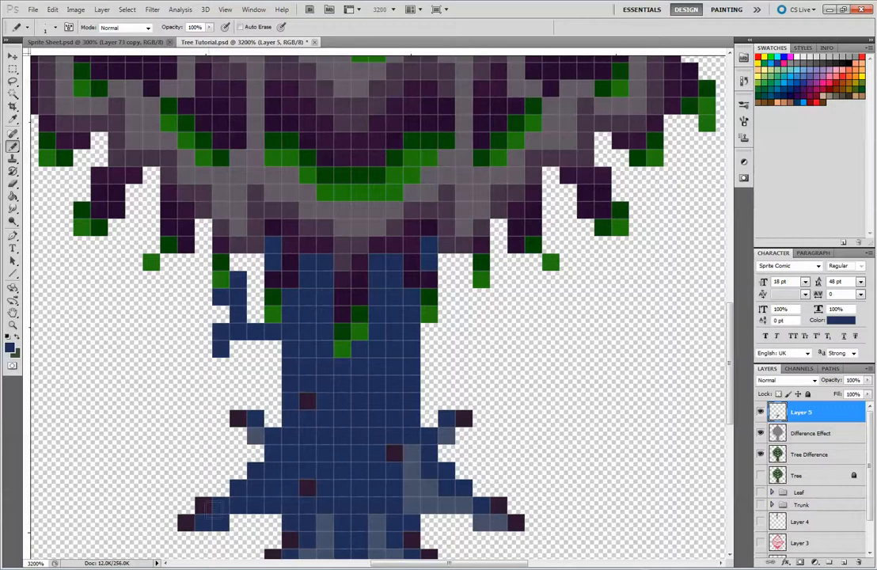
left_click(256, 434)
mouse_move(413, 453)
left_mouse_down()
mouse_move(415, 500)
mouse_move(465, 505)
left_mouse_up()
left_click(430, 488)
left_click(450, 437)
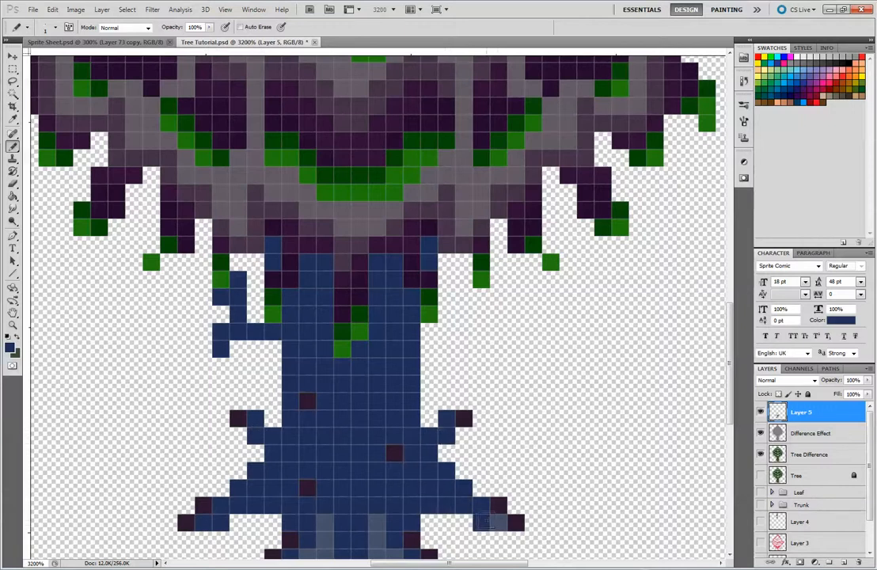
Paint the remaining gray-blue pixels of the trunk base and lowest roots dark blue.
left_click_drag(586, 381, 581, 277)
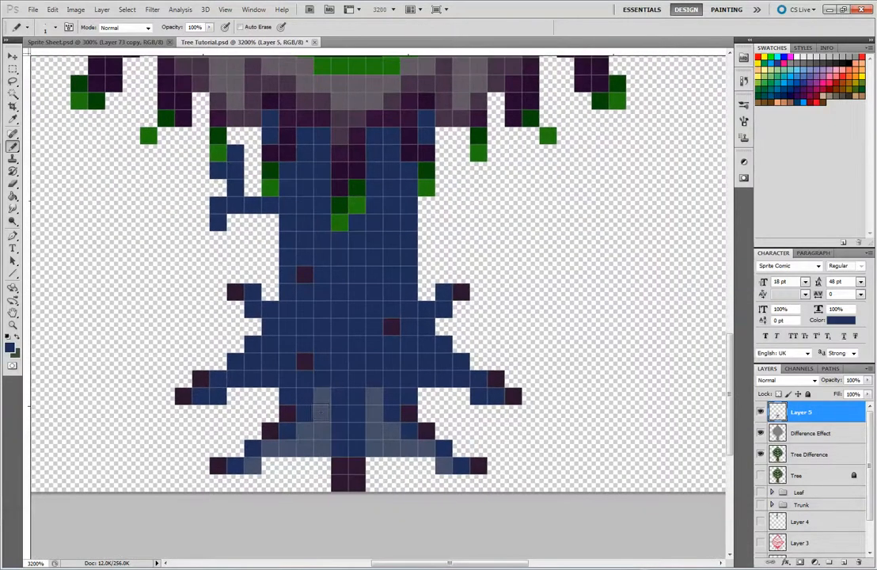
mouse_move(322, 396)
left_mouse_down()
mouse_move(318, 449)
mouse_move(285, 443)
left_mouse_up()
left_click(306, 432)
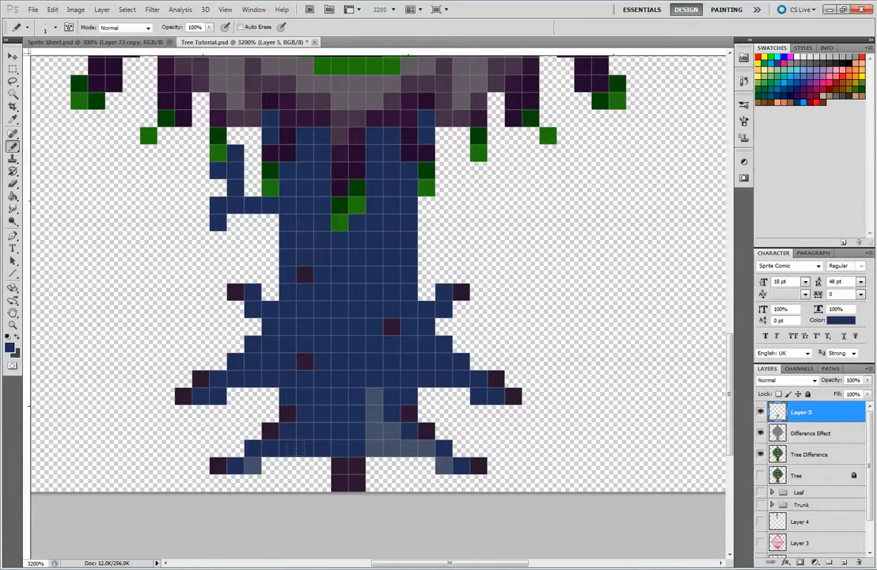
left_click(253, 467)
mouse_move(375, 396)
left_mouse_down()
mouse_move(376, 451)
mouse_move(427, 447)
left_mouse_up()
left_click(393, 432)
left_click(445, 467)
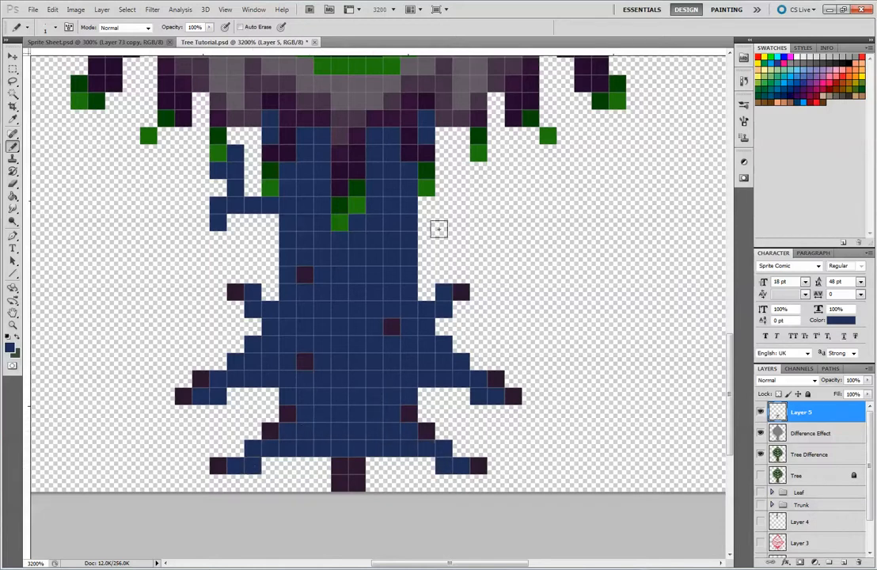
Hide Layer 5 and, on a new layer, paint the dark blue pixels of the lowest roots and trunk base with the sampled gray-blue.
left_click(760, 411)
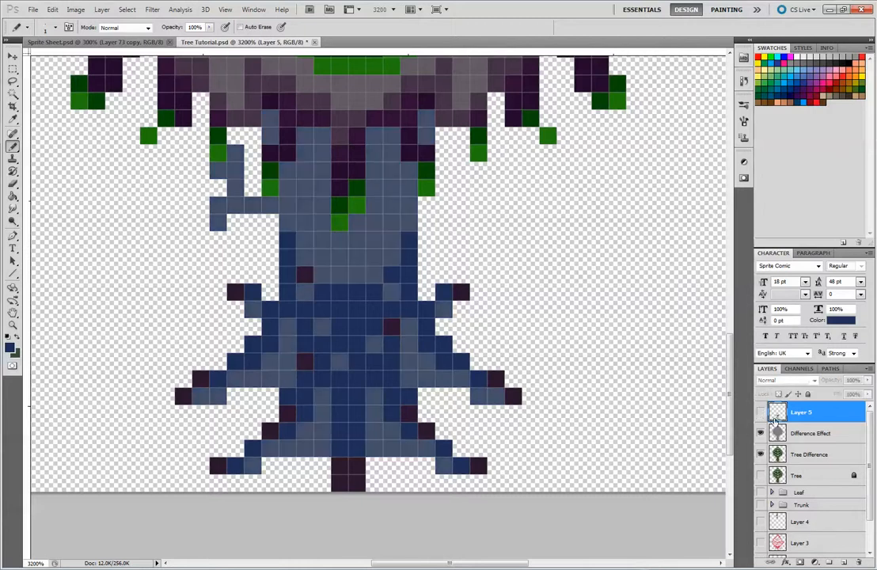
left_click(844, 560)
left_click(415, 338, "alt")
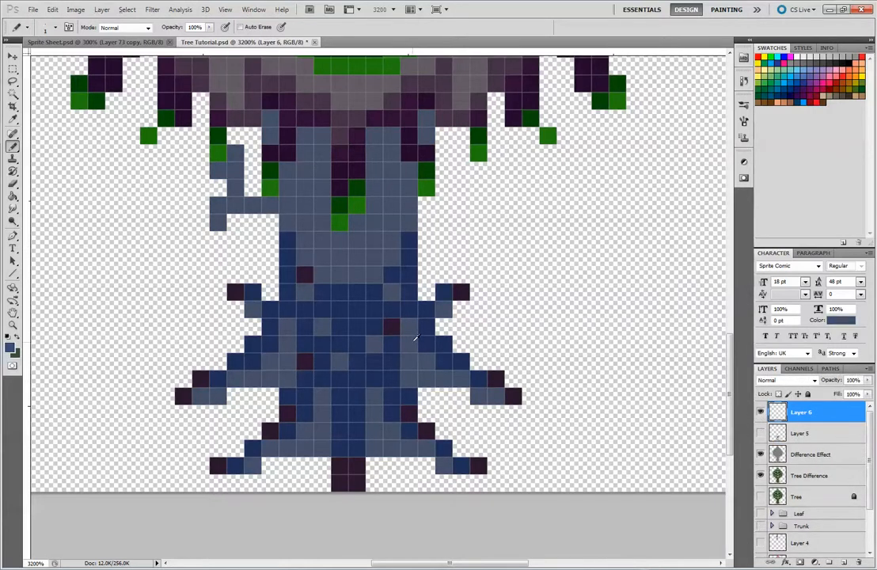
left_click(237, 463)
left_click(251, 448)
left_click(287, 431)
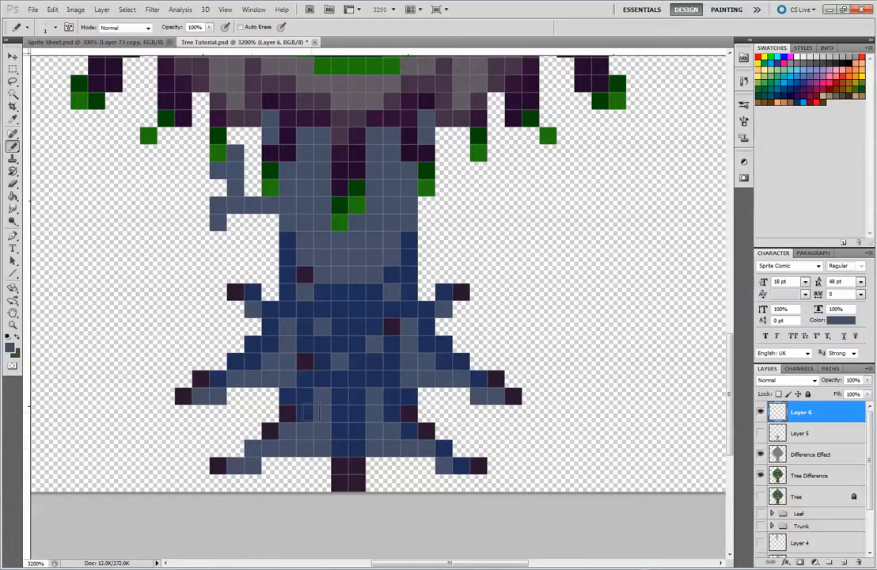
left_click(304, 412)
left_click(290, 397)
mouse_move(307, 378)
left_mouse_down()
mouse_move(344, 374)
mouse_move(349, 438)
mouse_move(350, 377)
mouse_move(375, 378)
mouse_move(389, 351)
mouse_move(391, 413)
left_mouse_up()
left_click(409, 430)
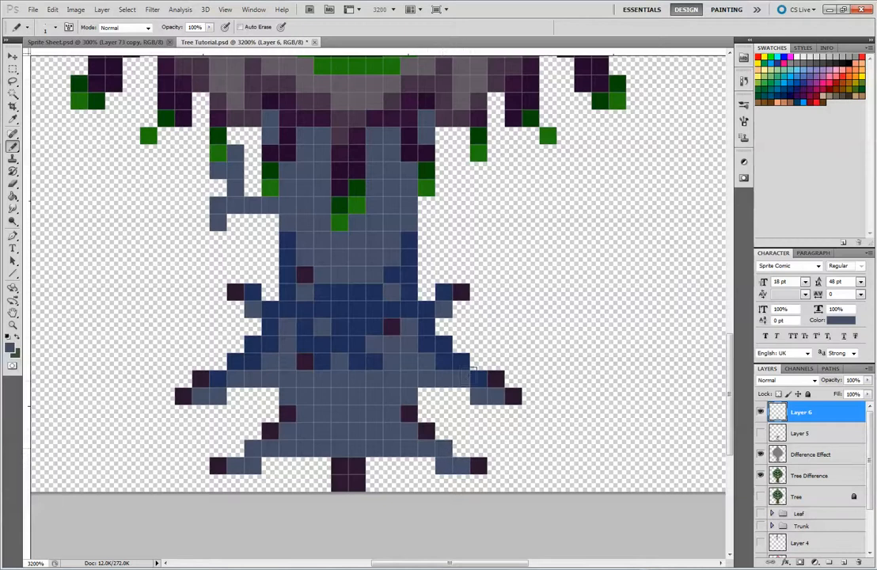
Paint the remaining dark blue pixels of the trunk, upper branch stubs and middle roots gray-blue.
left_click_drag(426, 329, 462, 361)
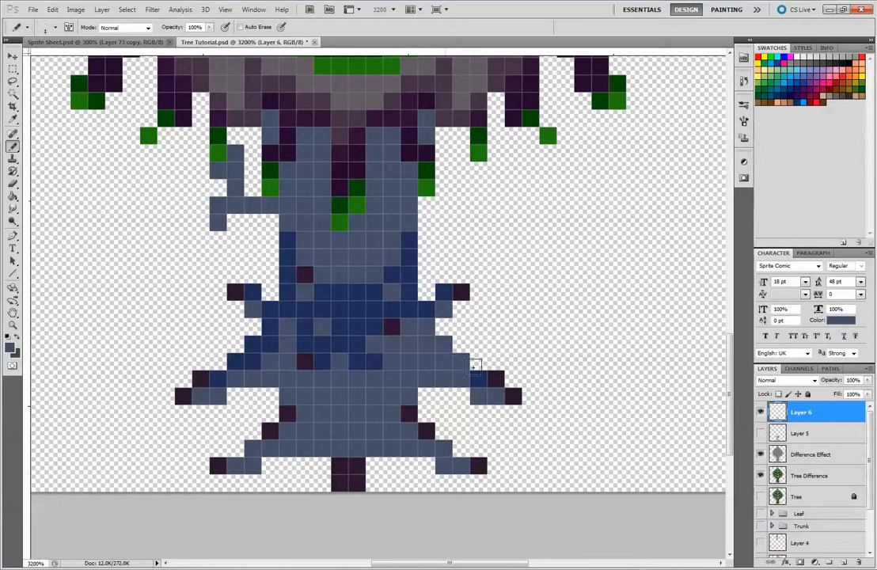
left_click(478, 377)
mouse_move(409, 310)
left_mouse_down()
mouse_move(440, 292)
mouse_move(423, 279)
mouse_move(408, 291)
mouse_move(413, 242)
left_mouse_up()
left_click(442, 292)
left_click(391, 276)
left_click_drag(388, 310, 271, 309)
mouse_move(320, 293)
left_mouse_down()
mouse_move(369, 292)
mouse_move(371, 327)
mouse_move(339, 326)
mouse_move(323, 343)
mouse_move(349, 343)
mouse_move(375, 361)
left_mouse_up()
left_click(322, 362)
left_click_drag(306, 345, 305, 326)
left_click_drag(287, 243, 287, 293)
left_click(253, 292)
left_click(269, 326)
left_click_drag(270, 342, 237, 361)
left_click(216, 381)
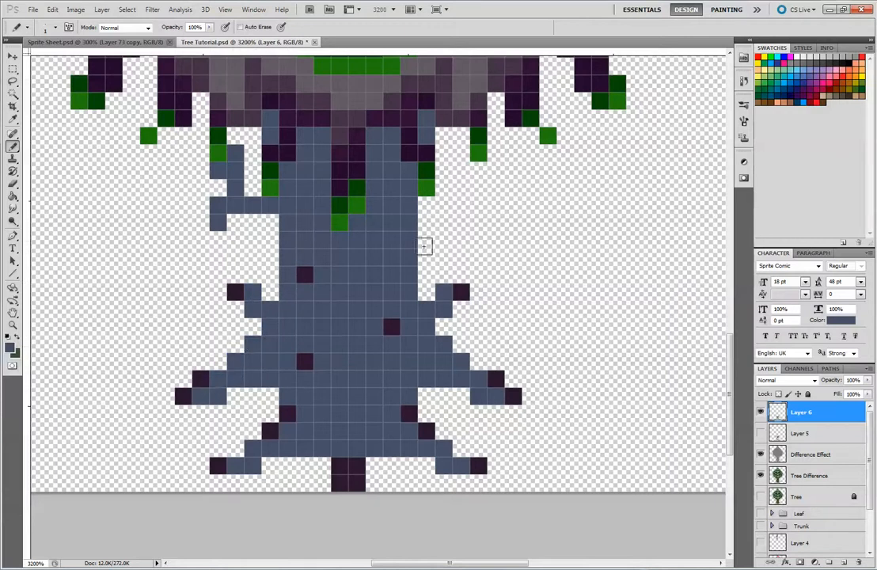
Compare the trunk without the gray-blue paint layer, then show both Layer 6 and Layer 5.
left_click_drag(560, 223, 582, 167)
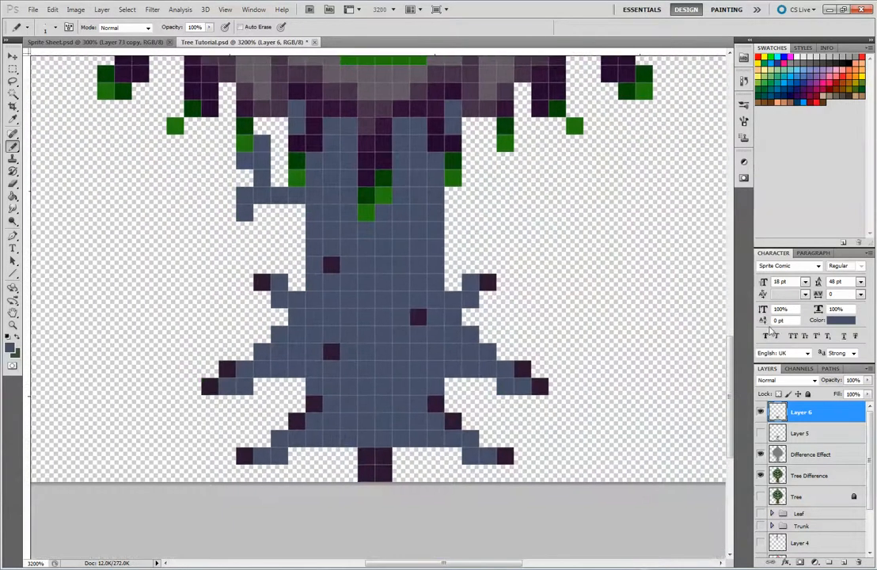
left_click(761, 412)
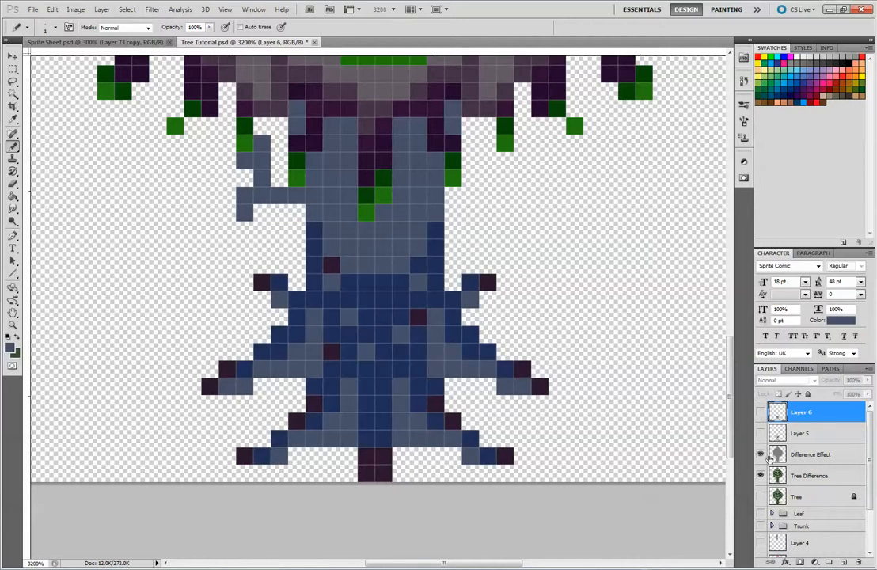
left_click(761, 412)
left_click(761, 432)
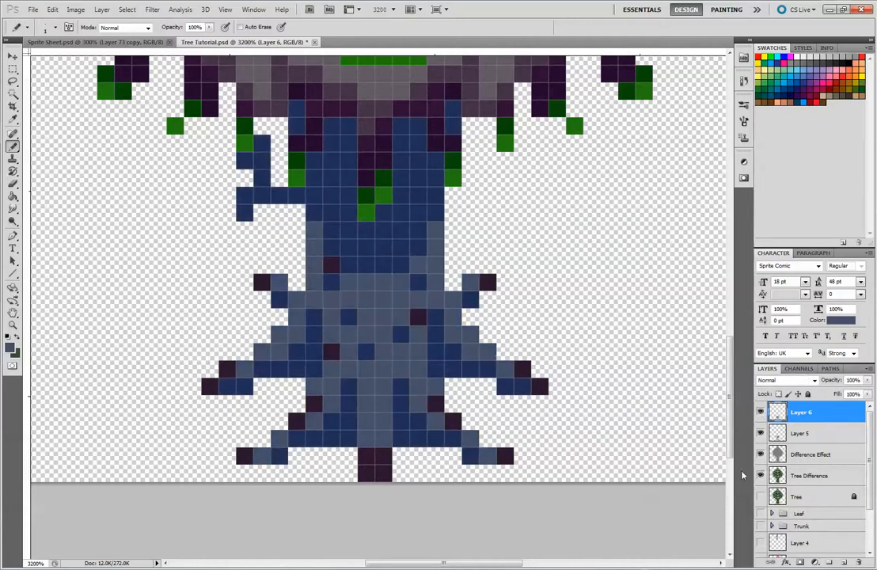
Examine the recoloured tree at 400% and compare it with the finished trees in Sprite Sheet.psd.
key("ctrl+minus")
key("ctrl+minus")
key("ctrl+minus")
key("ctrl+minus")
key("ctrl+minus")
key("ctrl+minus")
key("ctrl+minus")
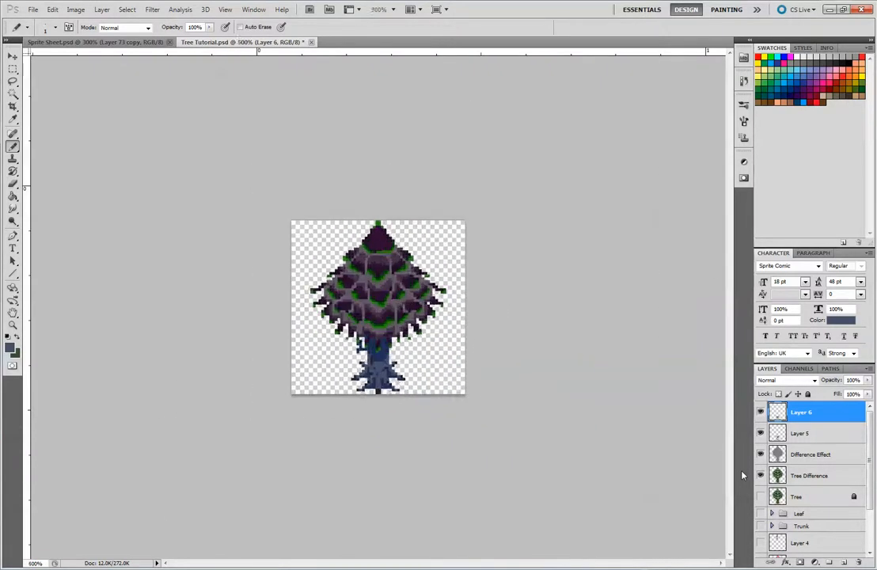
key("ctrl+minus")
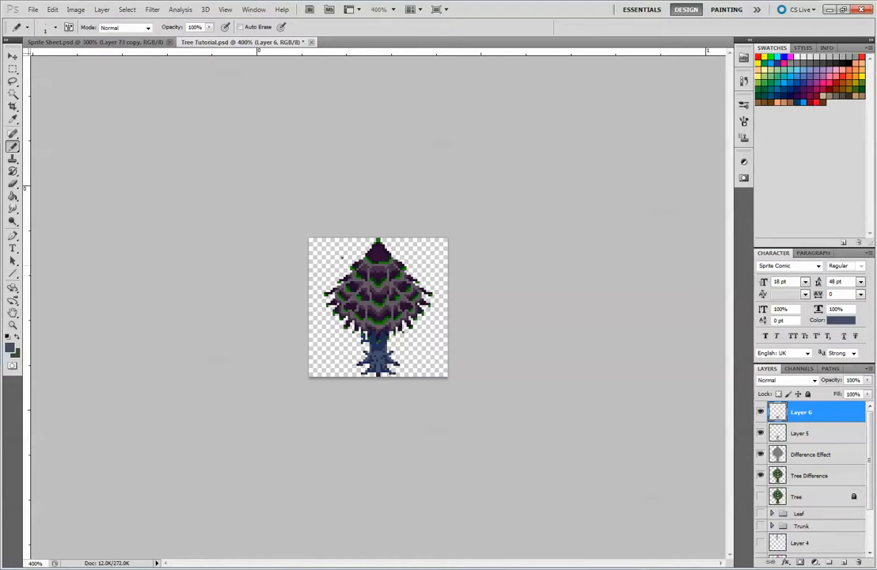
left_click(109, 41)
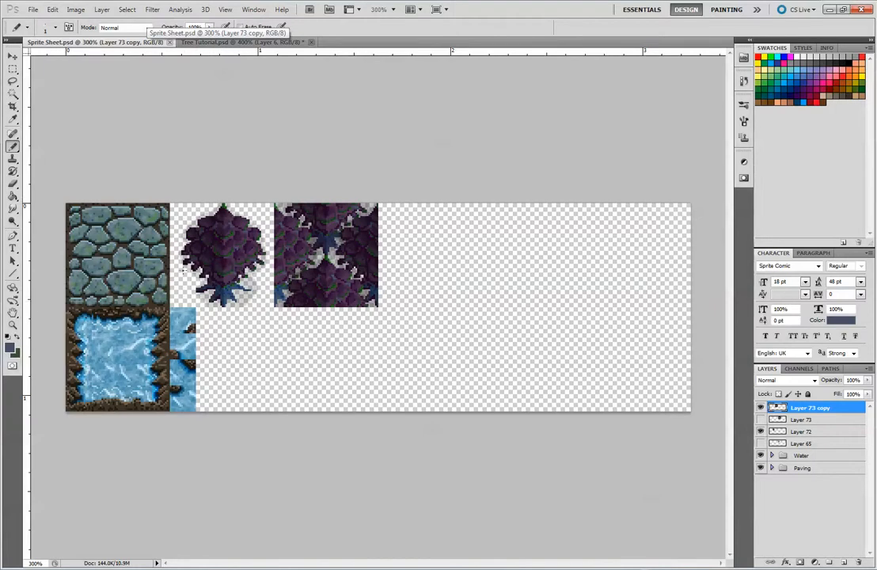
left_click(230, 42)
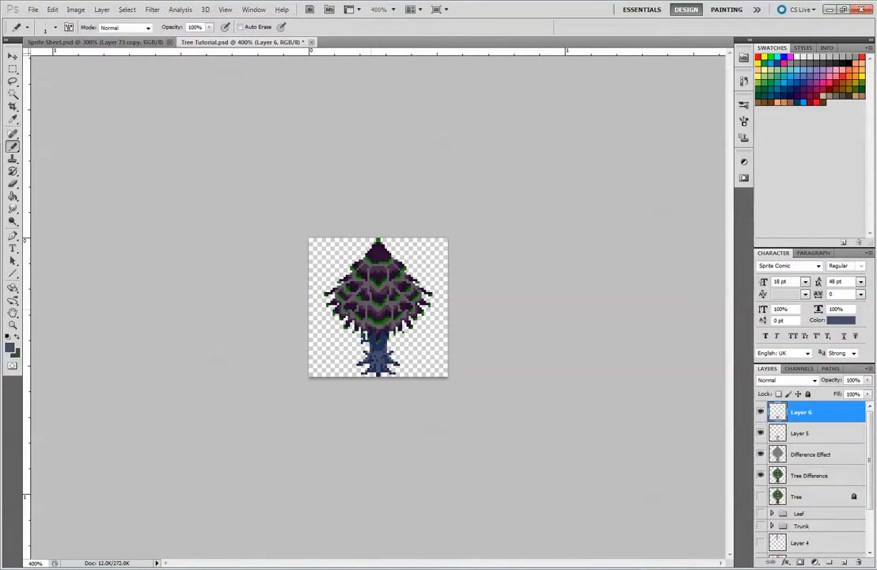
Sample the dark purple of the foliage as the foreground color and add a new layer on top.
key("ctrl+plus")
key("ctrl+plus")
key("ctrl+plus")
key("ctrl+plus")
key("ctrl+plus")
key("ctrl+plus")
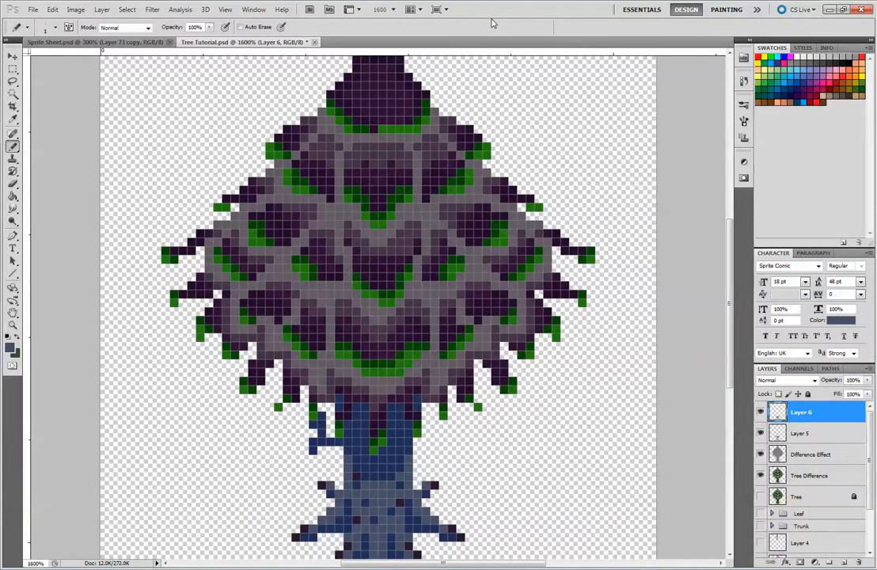
left_click(239, 340, "alt")
left_click(844, 563)
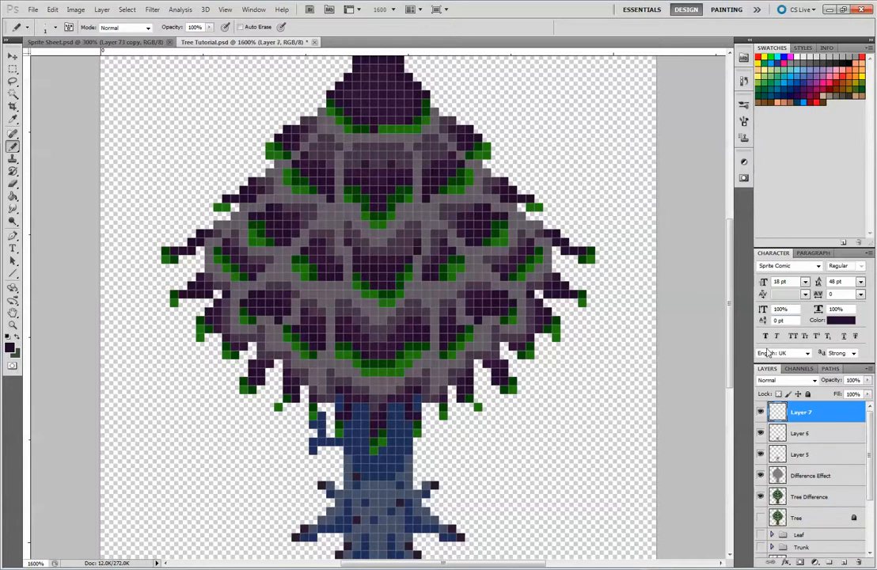
Rename Layer 5 as "Tree Diff Shadow".
left_click(802, 457)
double_click(802, 457)
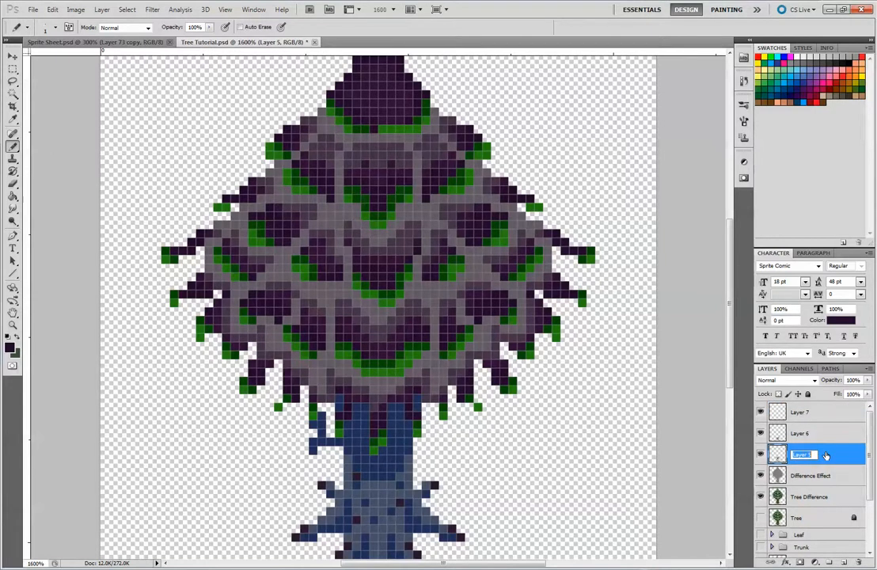
type("Tree Diff")
type("Shadow Di")
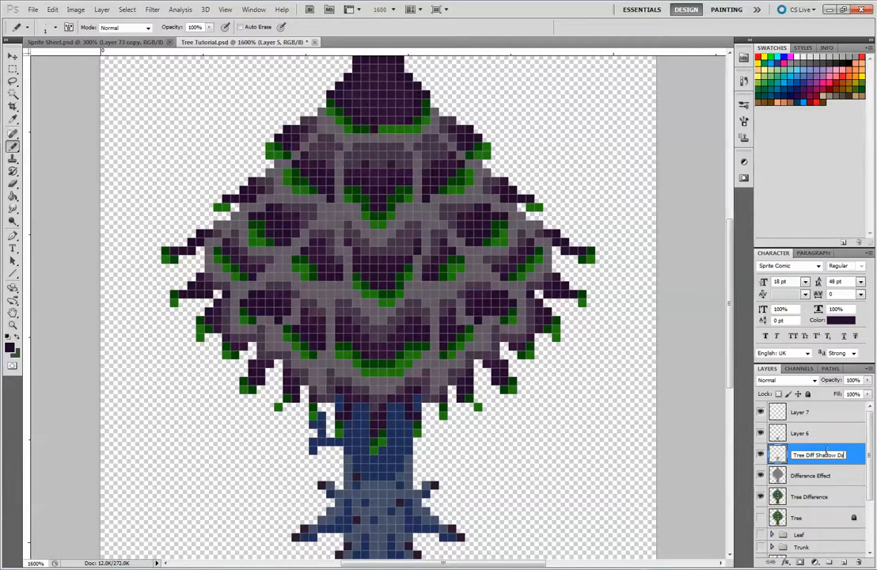
key("BackSpace")
key("BackSpace")
key("BackSpace")
key("Return")
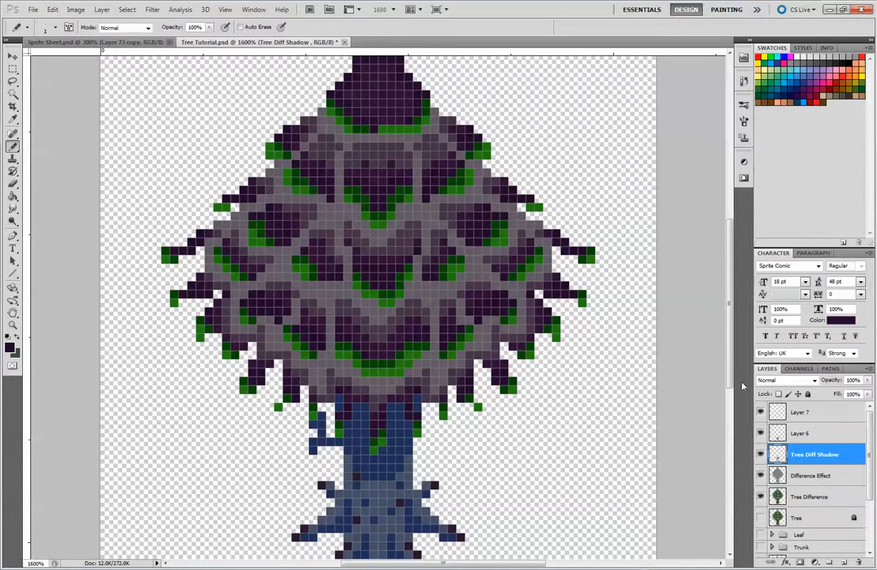
Briefly toggle the visibility of the Tree Diff Shadow layer and rename Layer 6 as "Tree Diff Light".
left_click(761, 454)
left_click(761, 454)
double_click(801, 433)
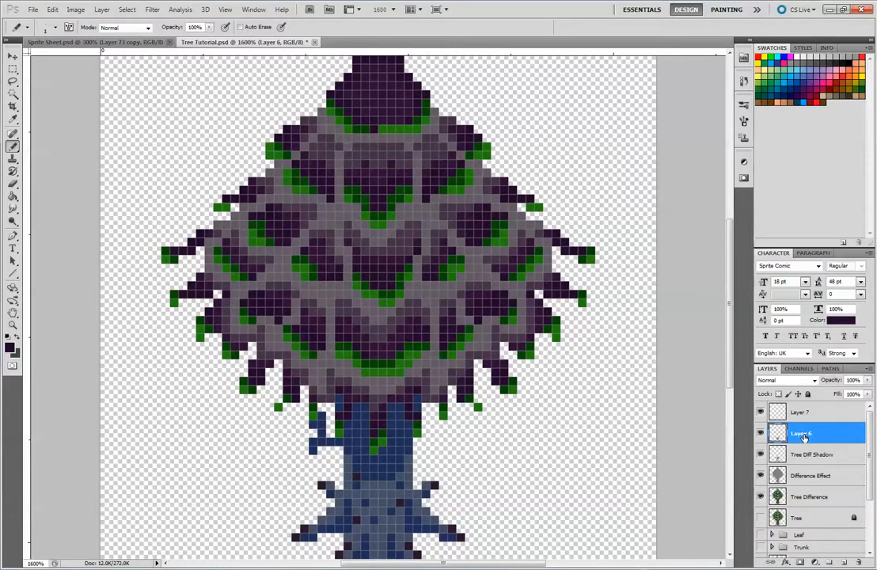
type("Tree Diff Light")
key("Return")
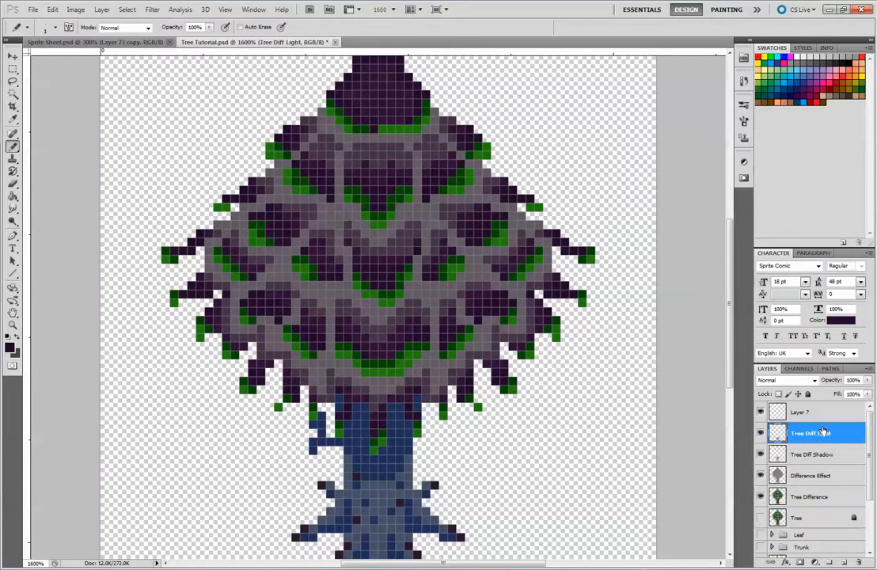
On Layer 7, paint dark purple over the light gray areas between the leaf clusters on the foliage's left half.
left_click(823, 416)
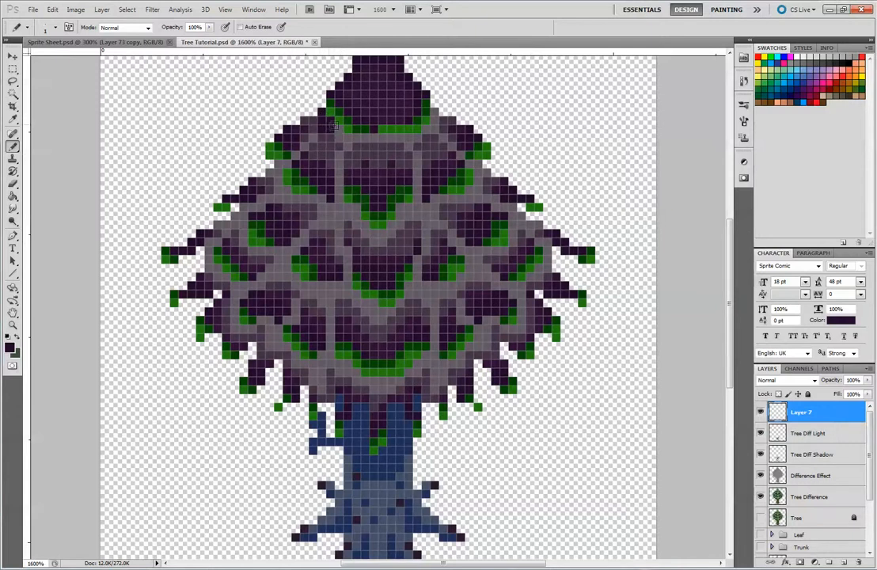
mouse_move(338, 135)
left_mouse_down()
mouse_move(339, 198)
mouse_move(320, 204)
mouse_move(294, 191)
left_mouse_up()
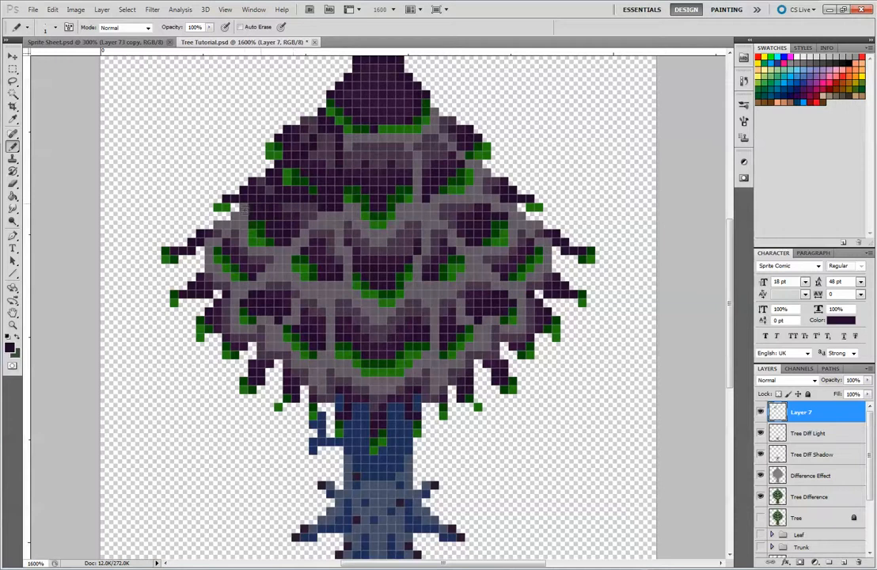
mouse_move(239, 228)
left_mouse_down()
mouse_move(330, 223)
mouse_move(351, 294)
left_mouse_up()
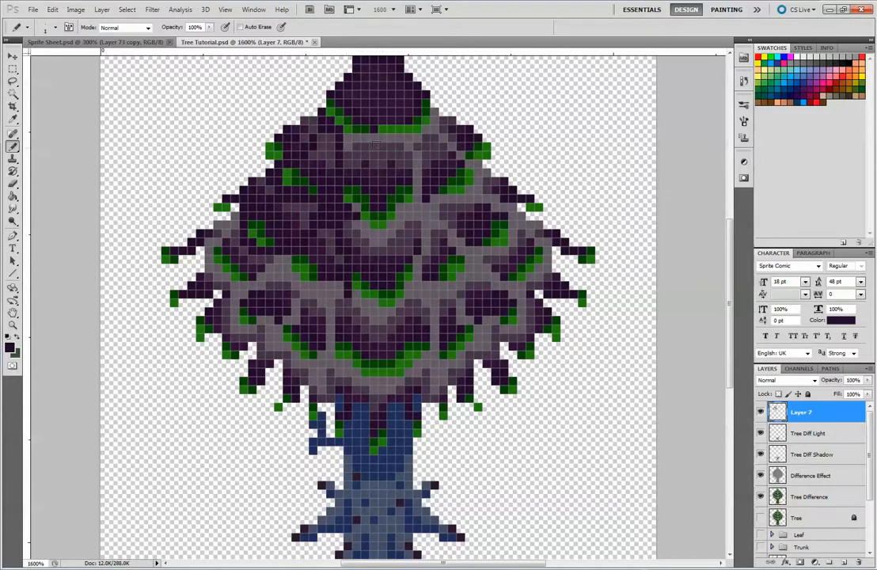
mouse_move(372, 137)
left_mouse_down()
mouse_move(349, 138)
mouse_move(347, 146)
left_mouse_up()
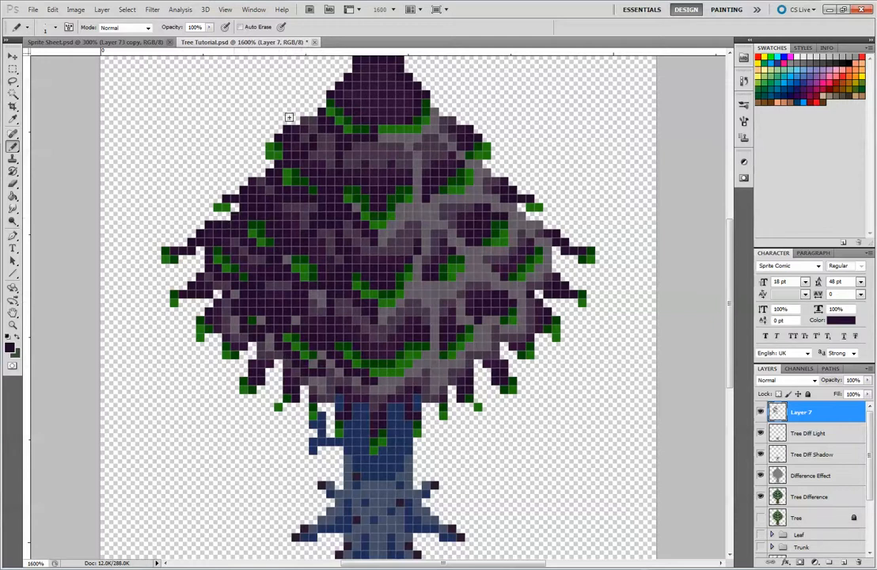
Outline the green leaf tips along the foliage's left edge with dark purple pixels, down to the trunk.
mouse_move(279, 138)
left_mouse_down()
mouse_move(257, 164)
mouse_move(270, 164)
left_mouse_up()
mouse_move(221, 199)
left_mouse_down()
mouse_move(216, 216)
mouse_move(234, 208)
left_mouse_up()
mouse_move(183, 242)
left_mouse_down()
mouse_move(155, 246)
mouse_move(182, 287)
mouse_move(164, 292)
mouse_move(164, 302)
mouse_move(200, 304)
mouse_move(195, 340)
mouse_move(203, 345)
mouse_move(211, 335)
mouse_move(220, 358)
mouse_move(234, 364)
mouse_move(250, 357)
mouse_move(233, 385)
mouse_move(238, 399)
mouse_move(302, 403)
mouse_move(290, 389)
mouse_move(269, 413)
mouse_move(310, 394)
mouse_move(314, 421)
left_mouse_up()
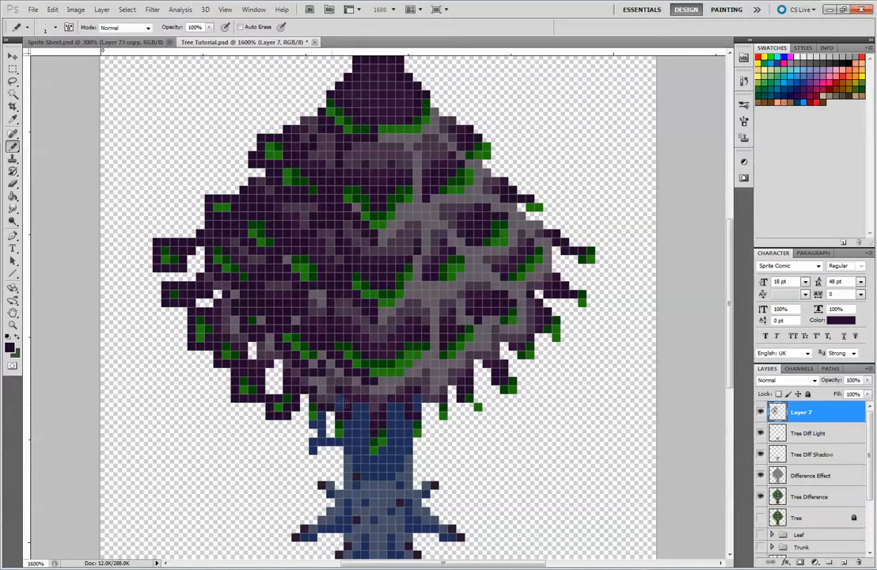
Load the painted pixels of Layer 7 as a selection and invert the selection.
key("ctrl+minus")
key("ctrl+minus")
key("ctrl+minus")
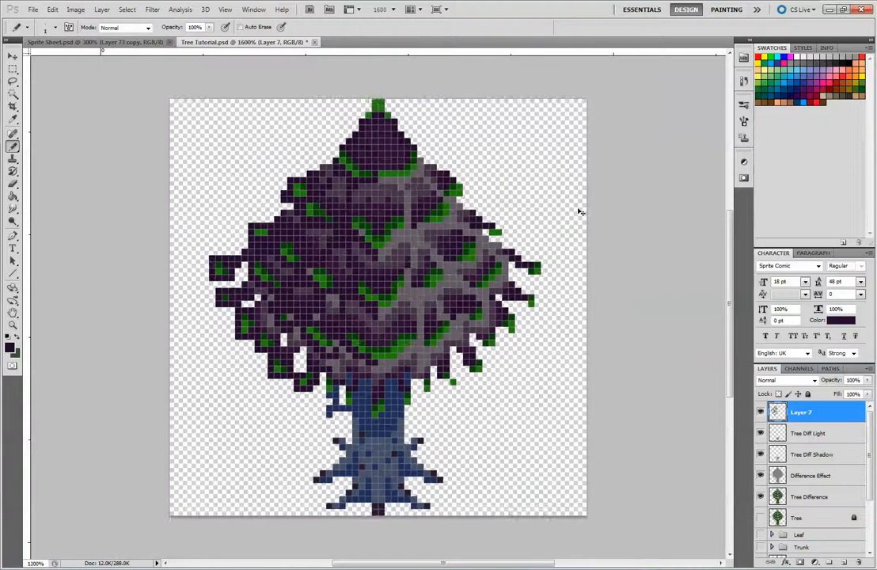
key("ctrl+minus")
key("ctrl+minus")
key("ctrl+minus")
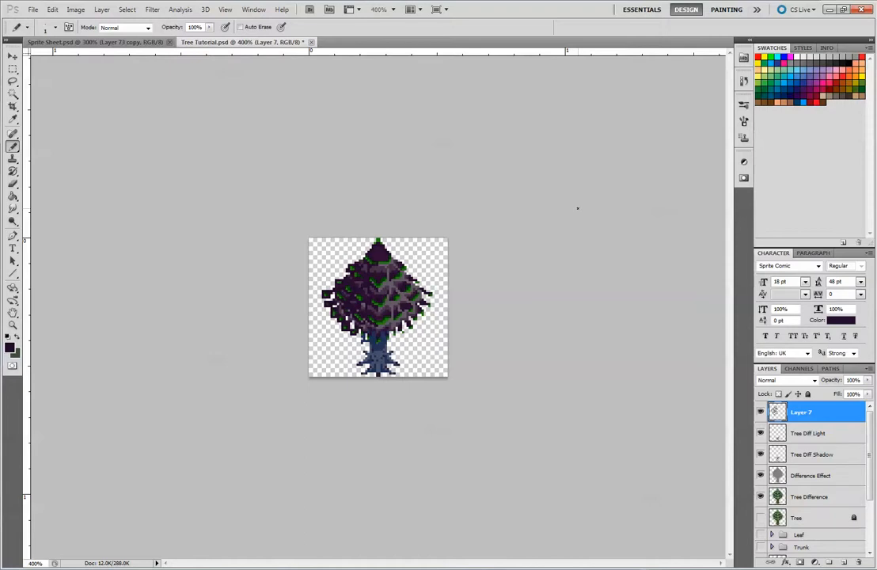
left_click(779, 476)
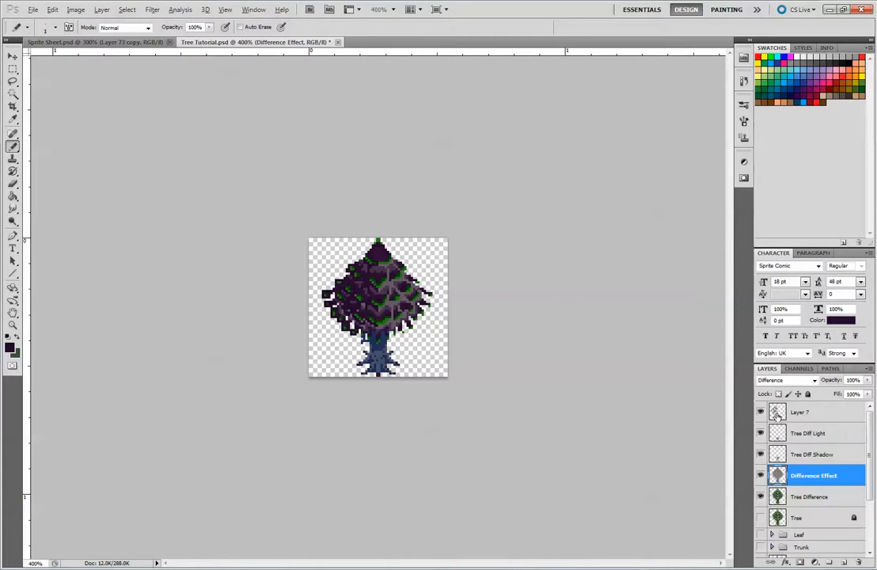
left_click(779, 418)
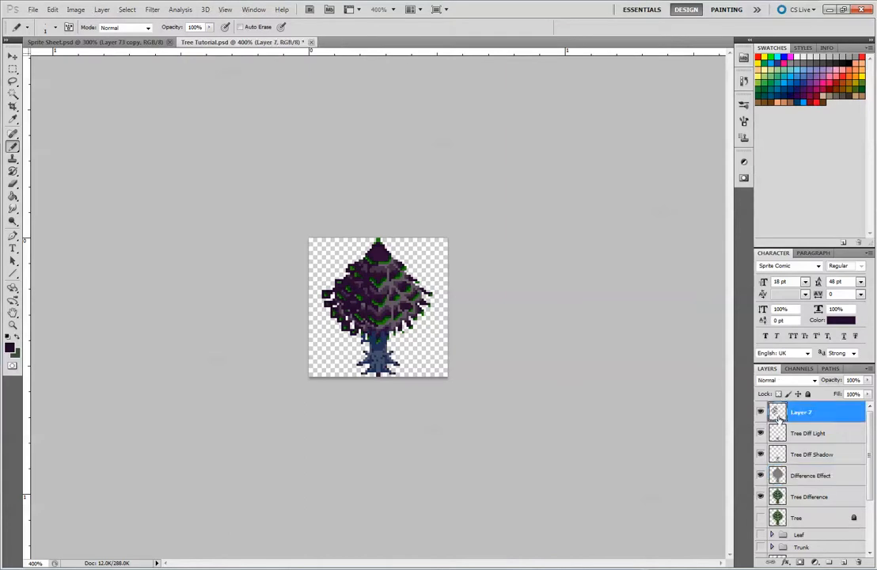
left_click(777, 412, "ctrl")
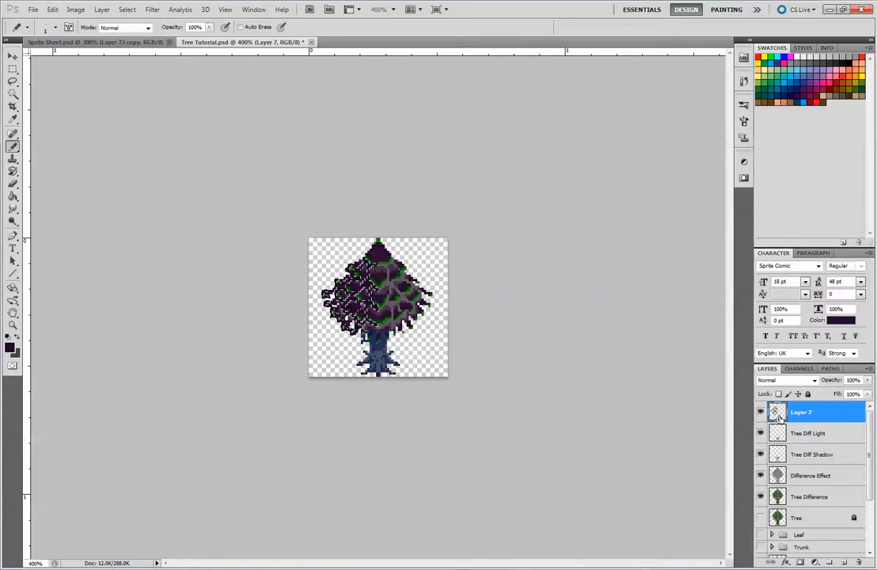
left_click(127, 9)
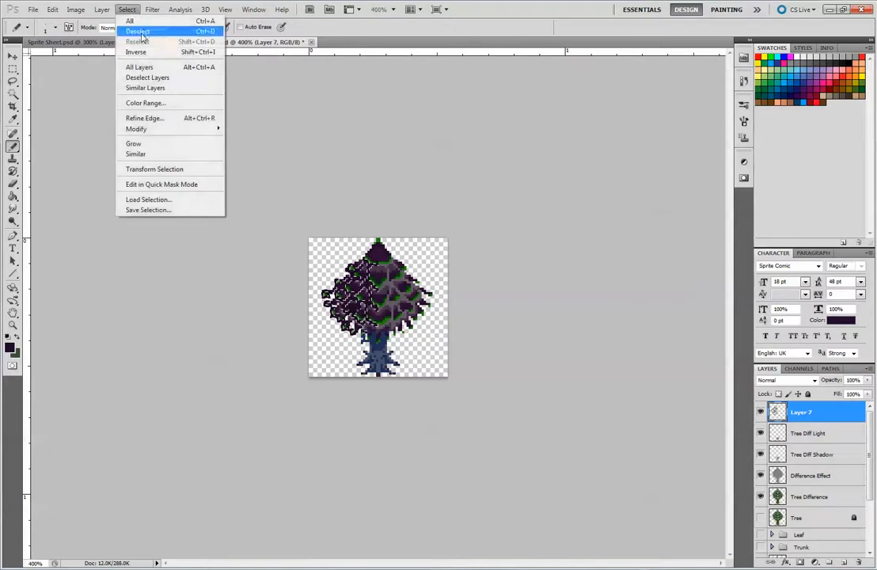
left_click(146, 53)
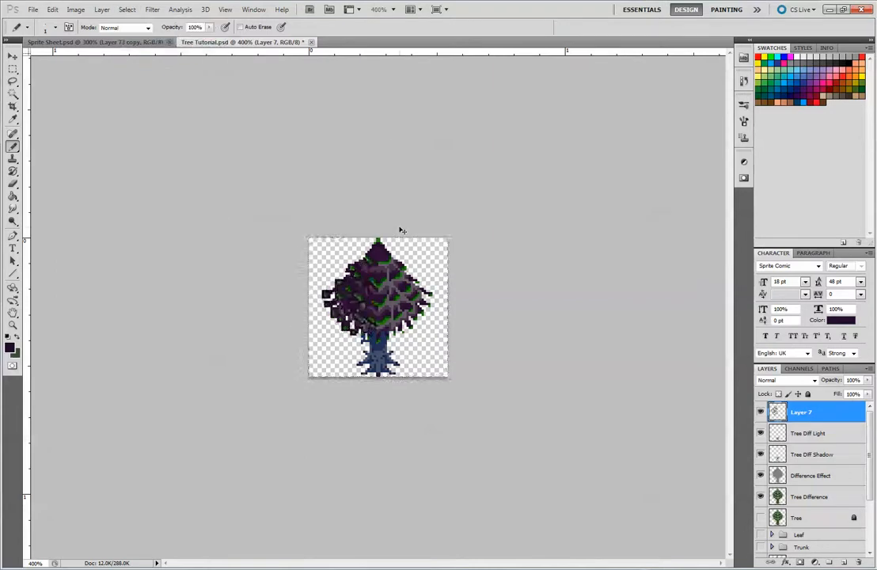
Try erasing a patch of the Difference Effect layer within the inverted selection, then undo the erasing and drop the selection.
key("ctrl+plus")
key("ctrl+plus")
key("ctrl+plus")
key("ctrl+plus")
key("ctrl+plus")
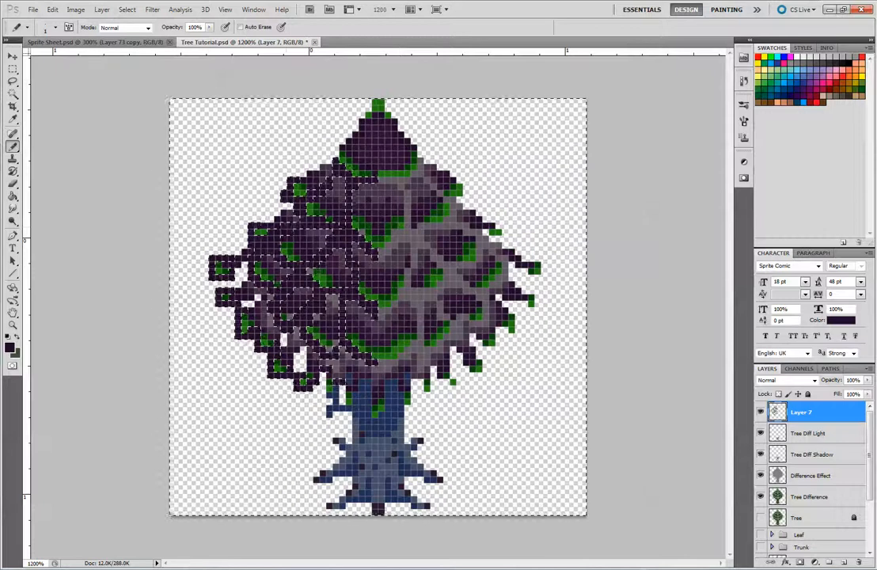
key("alt+bracketleft")
key("alt+bracketleft")
key("alt+bracketleft")
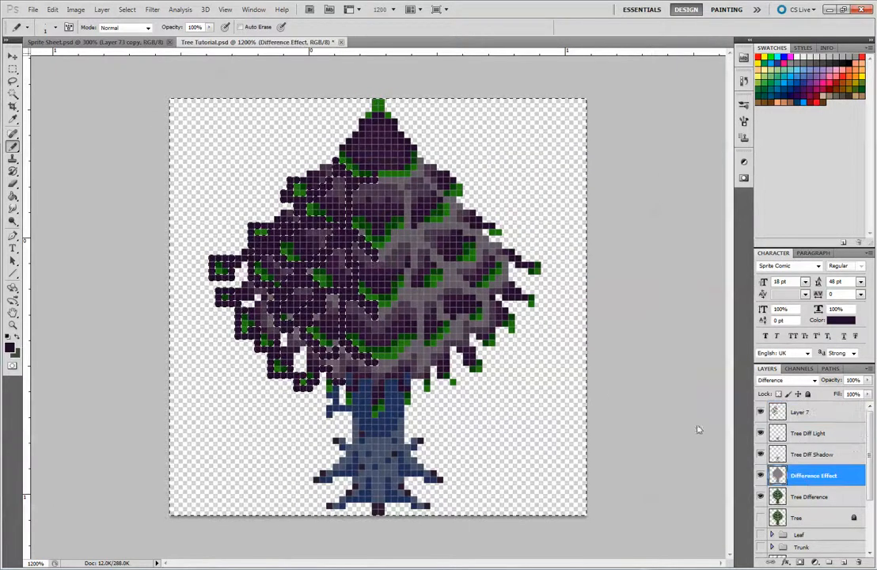
key("e")
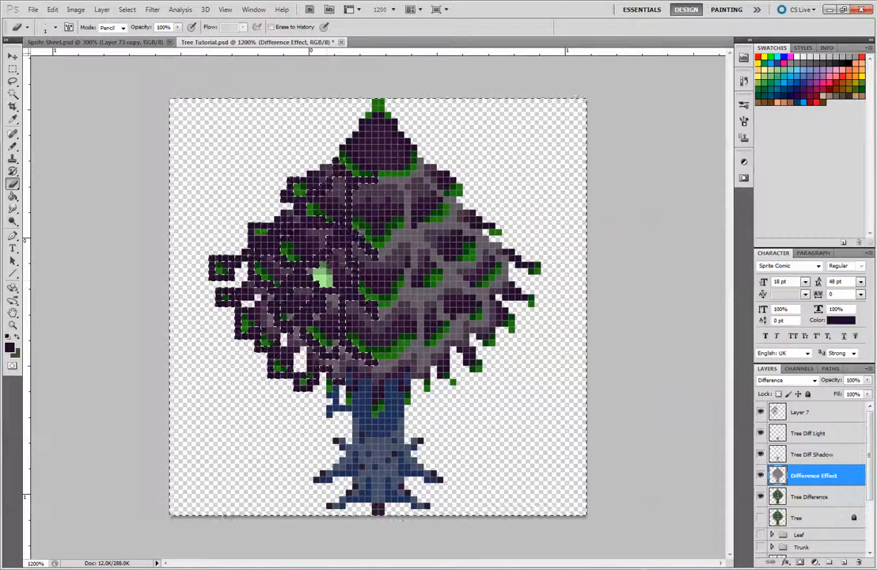
key("alt+bracketright")
key("alt+bracketright")
key("alt+bracketright")
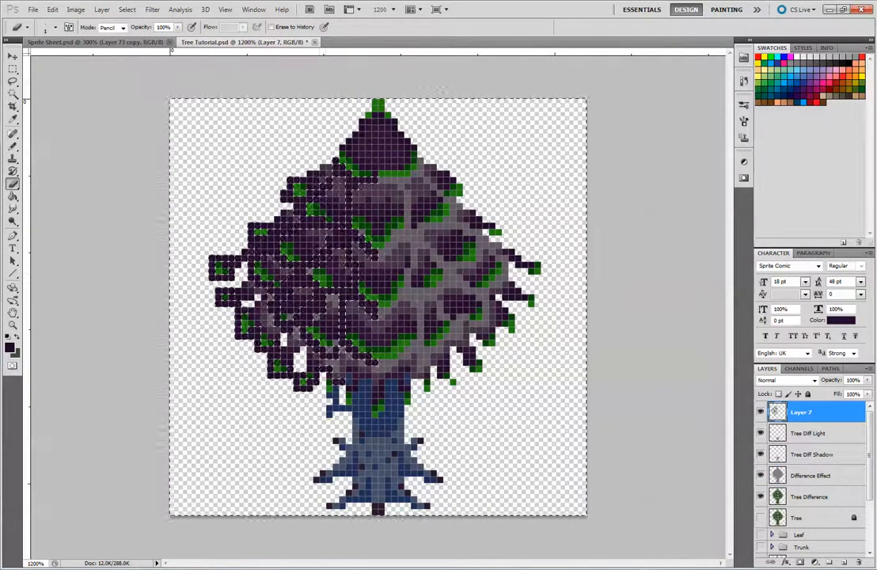
left_click(802, 477)
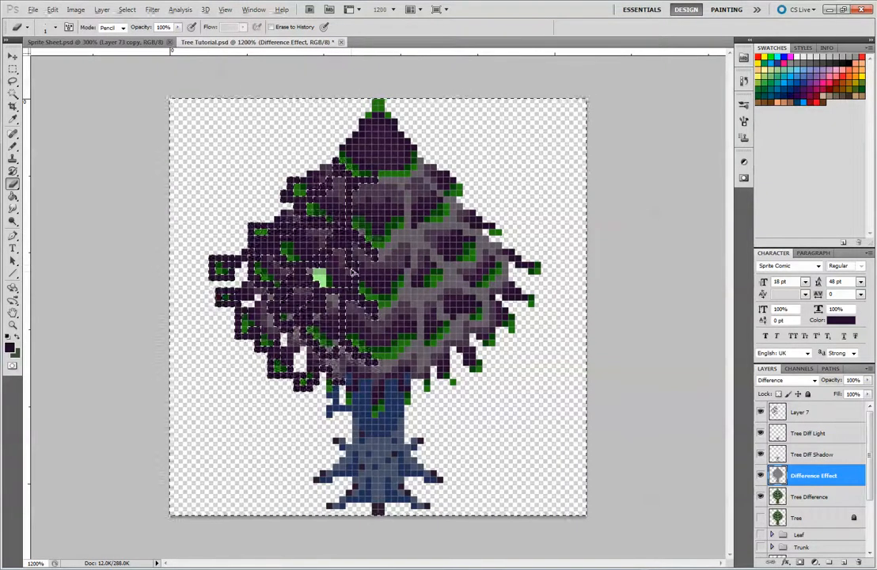
key("ctrl+z")
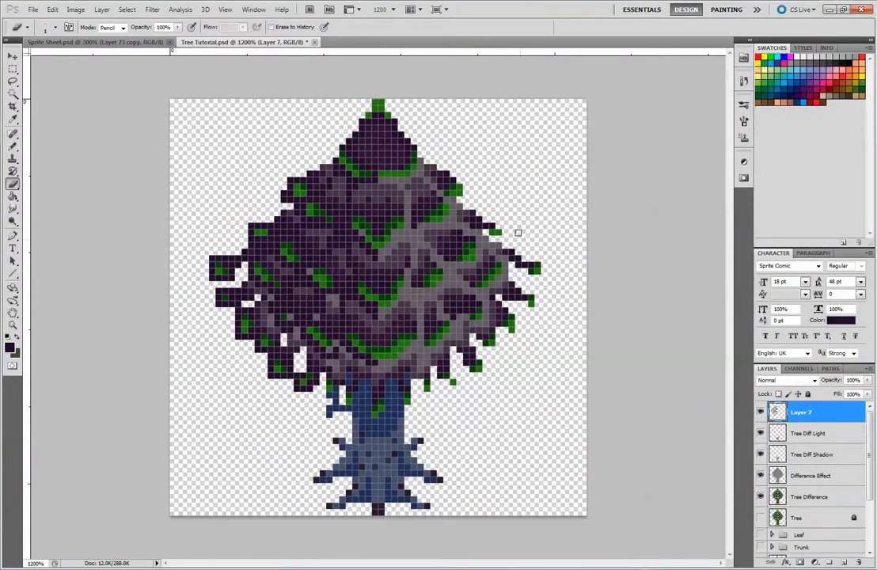
Select the left half of the canvas with a fixed-size 32 by 64 px rectangular marquee.
key("ctrl+minus")
key("ctrl+minus")
key("ctrl+minus")
key("ctrl+minus")
key("ctrl+minus")
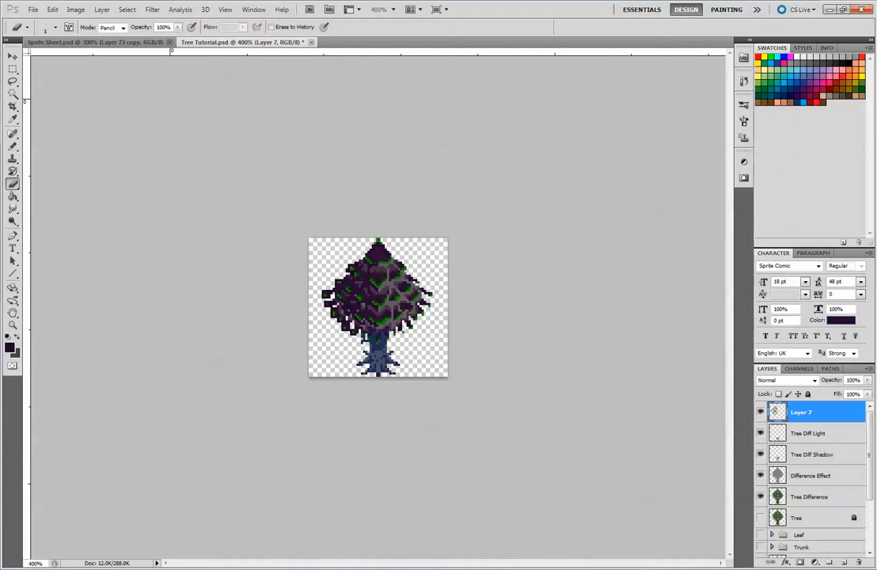
left_click(13, 69)
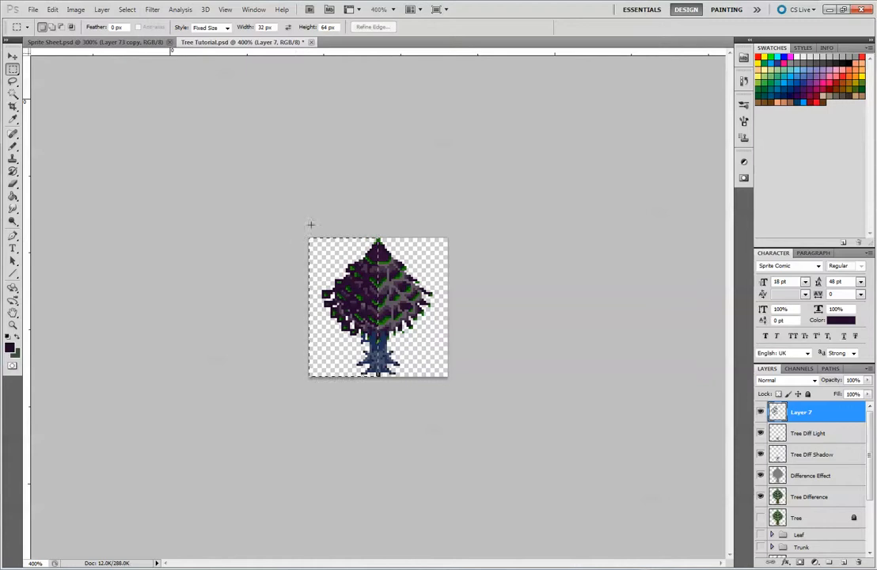
left_click(311, 224)
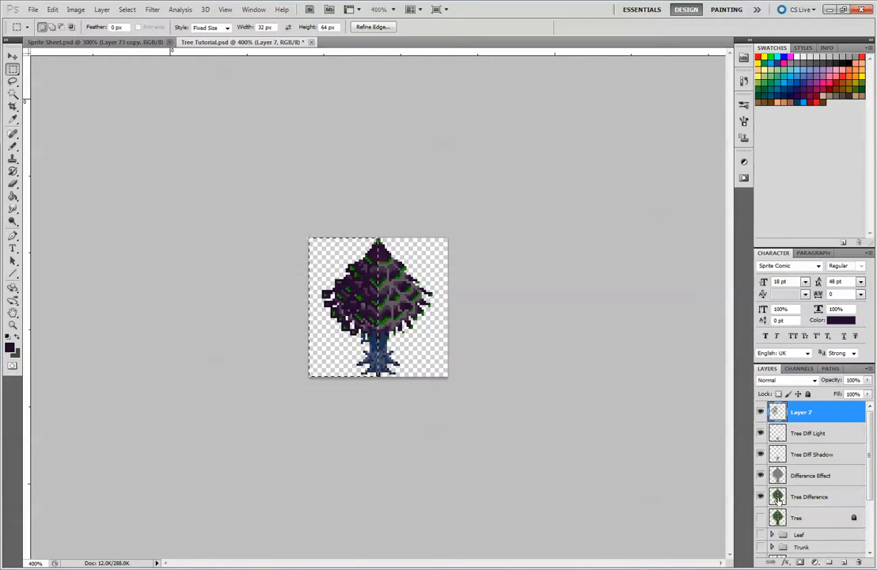
Load the Tree Difference layer's pixels as a selection and subtract the canvas's right half from it.
left_click(778, 496)
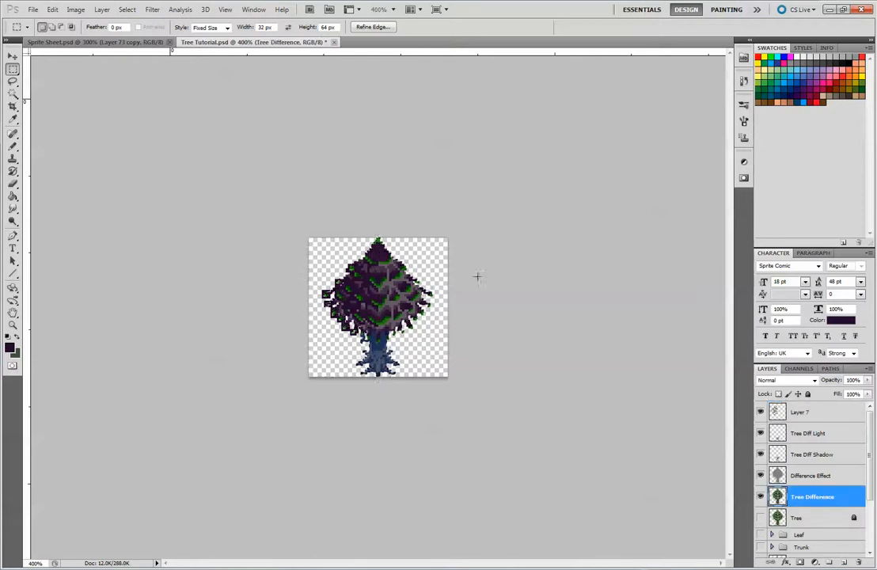
key("ctrl+plus")
key("ctrl+plus")
key("ctrl+plus")
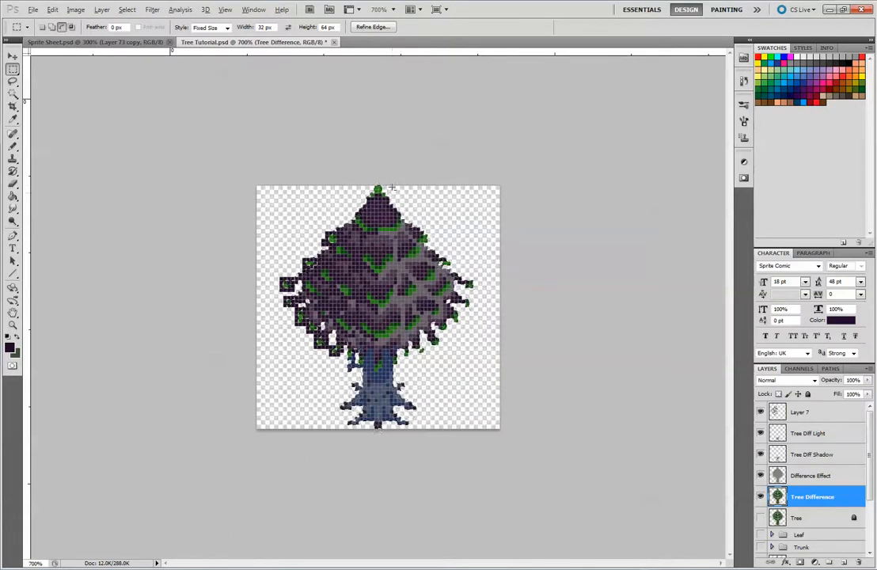
key("ctrl+a")
left_click(465, 187)
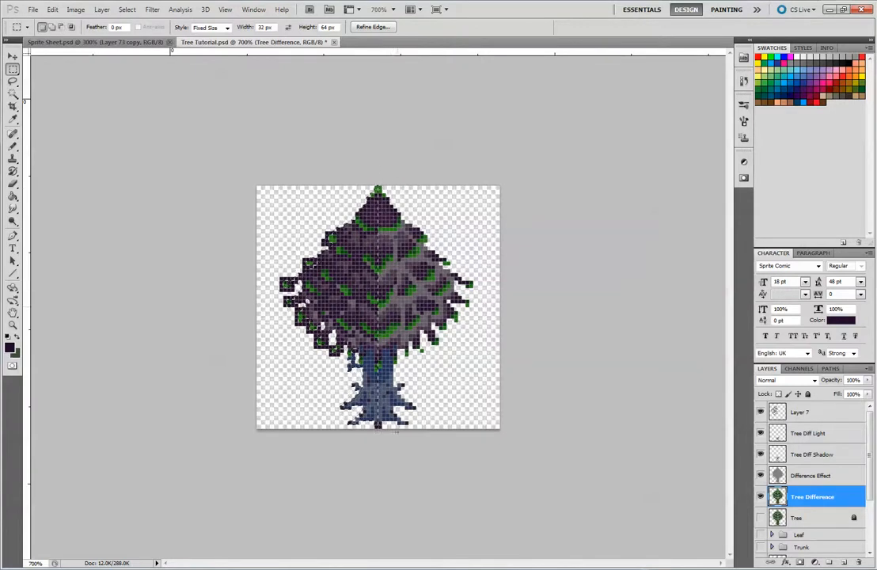
Add a new layer above Layer 7 and fill the selected left half of the tree with gray.
left_click(808, 414)
left_click(844, 562)
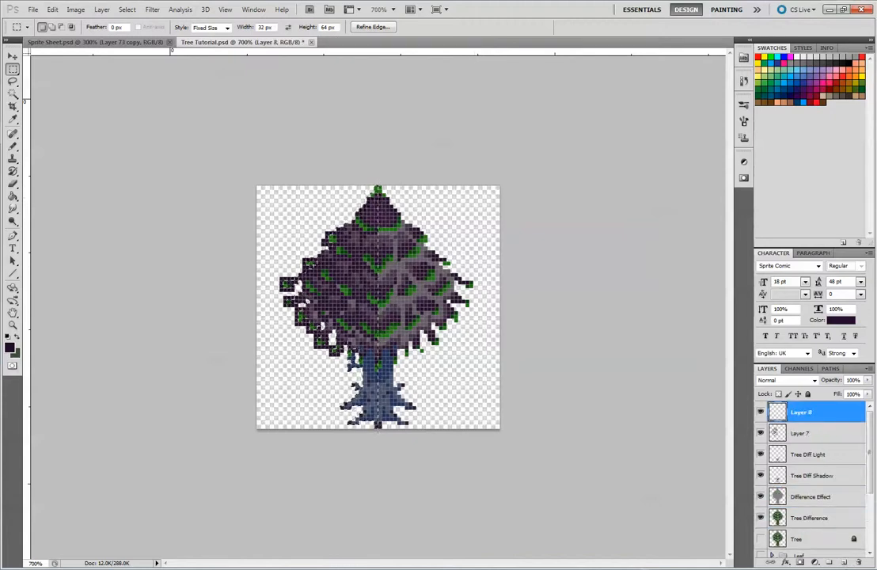
left_click(52, 9)
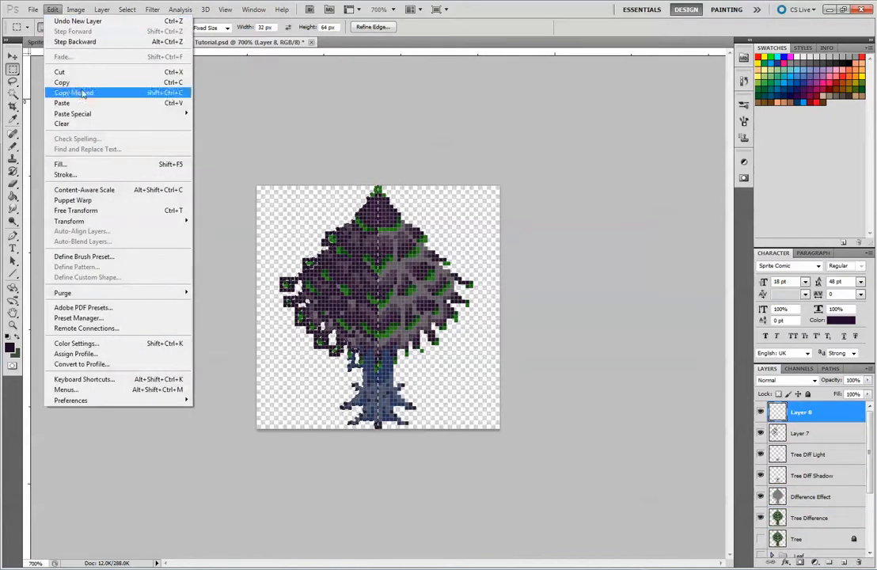
left_click(113, 164)
left_click(479, 165)
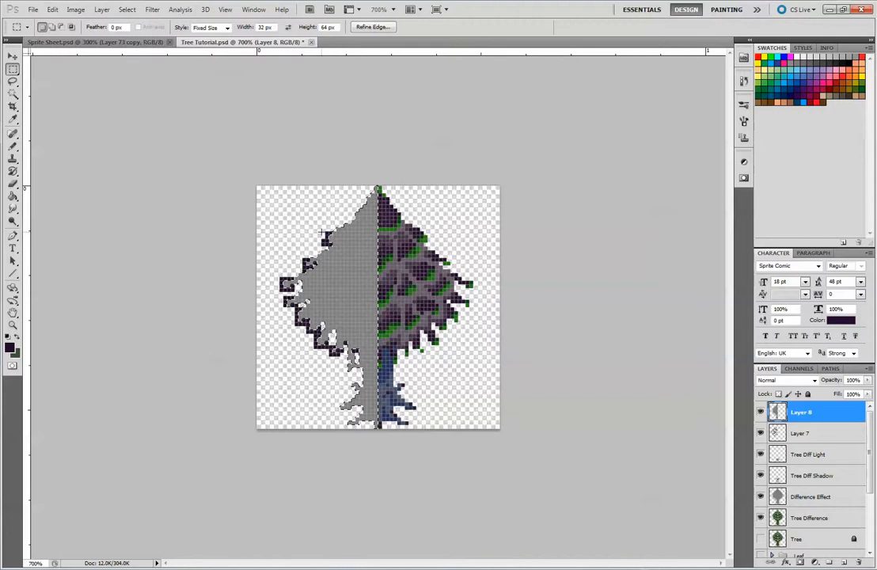
Undo the gray fill and add the outlying left branch pixels to the selection using a Normal-style rectangular marquee.
key("ctrl+z")
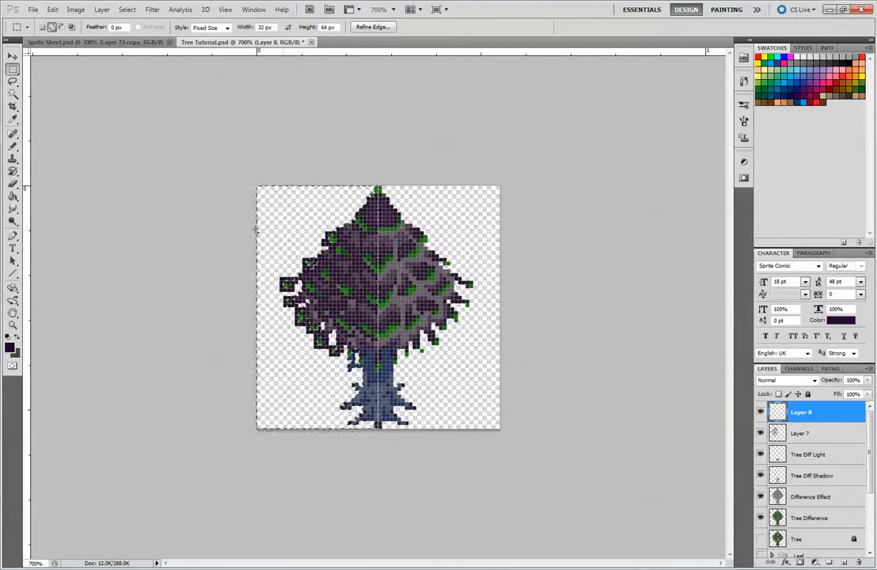
key("Left")
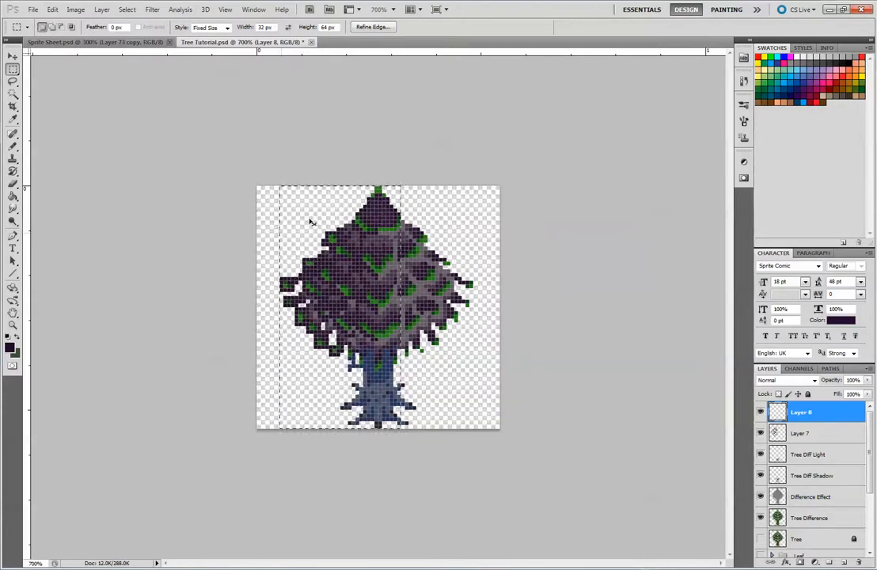
key("ctrl+z")
left_click(208, 28)
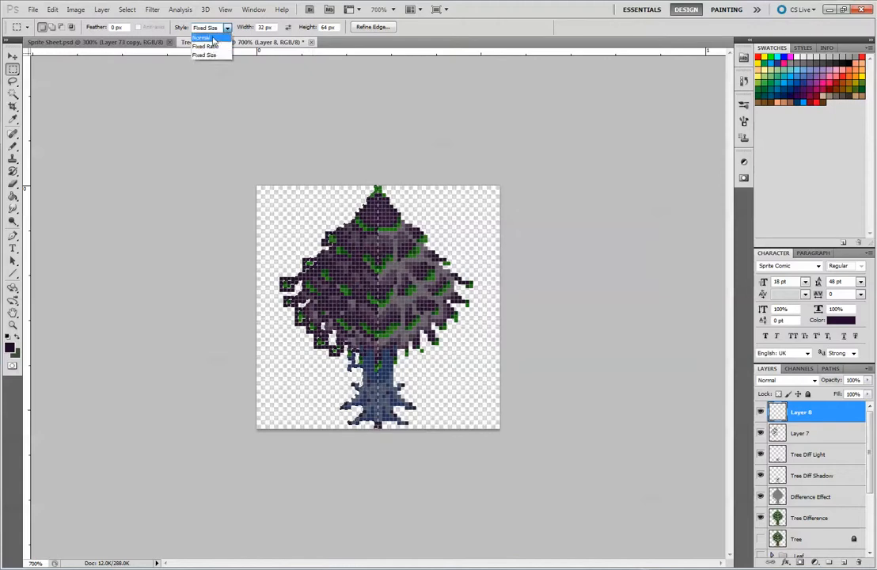
left_click(211, 38)
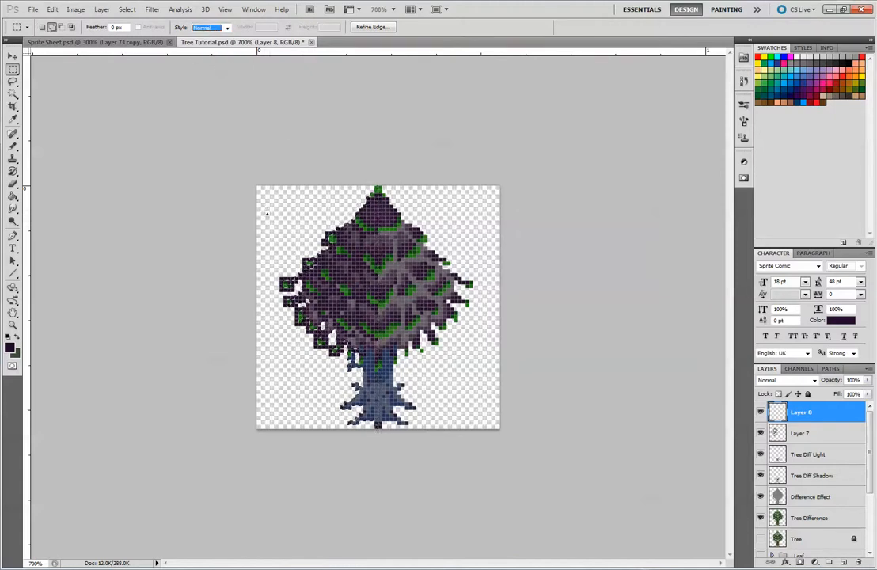
left_click_drag(262, 210, 302, 272)
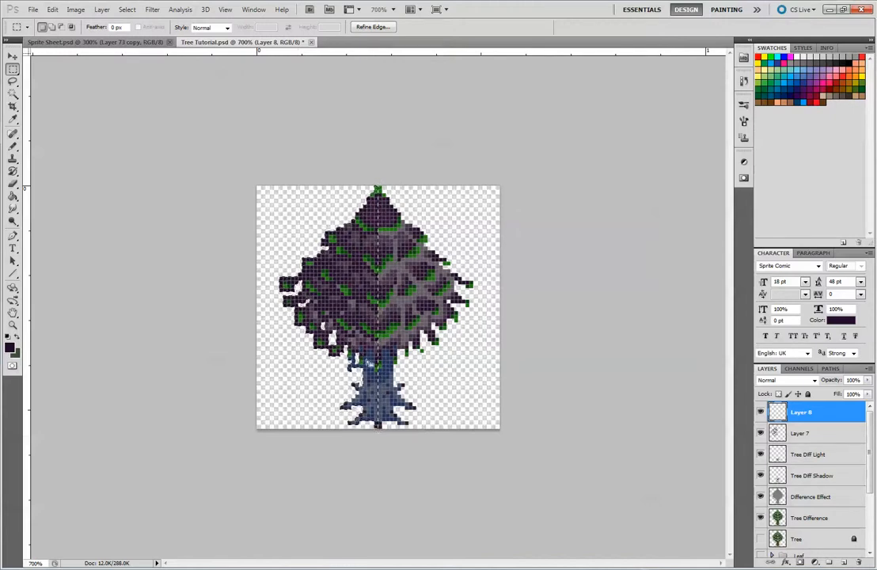
Fill the extended left-half selection on Layer 8 with 50% gray at 100% opacity and drop the selection.
key("ctrl+plus")
key("ctrl+plus")
key("ctrl+plus")
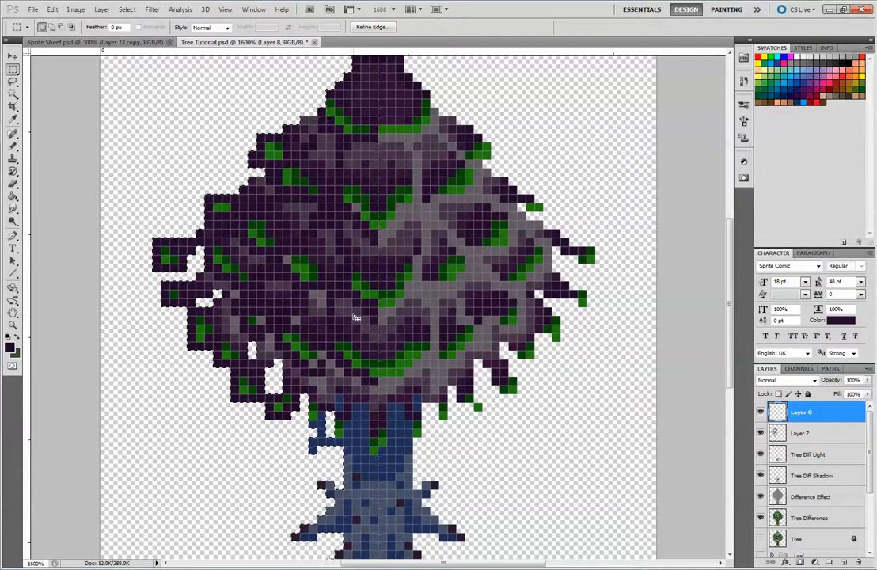
left_click_drag(523, 415, 558, 349)
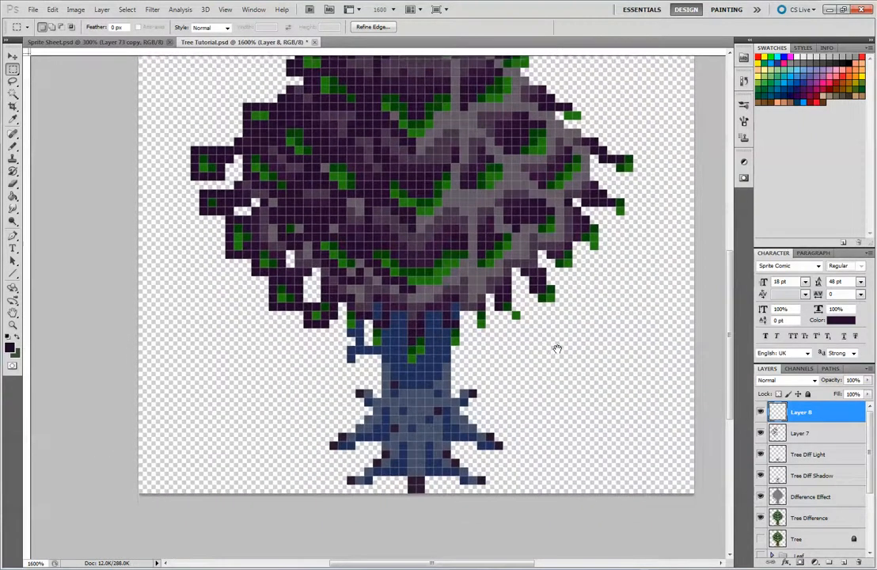
key("ctrl+minus")
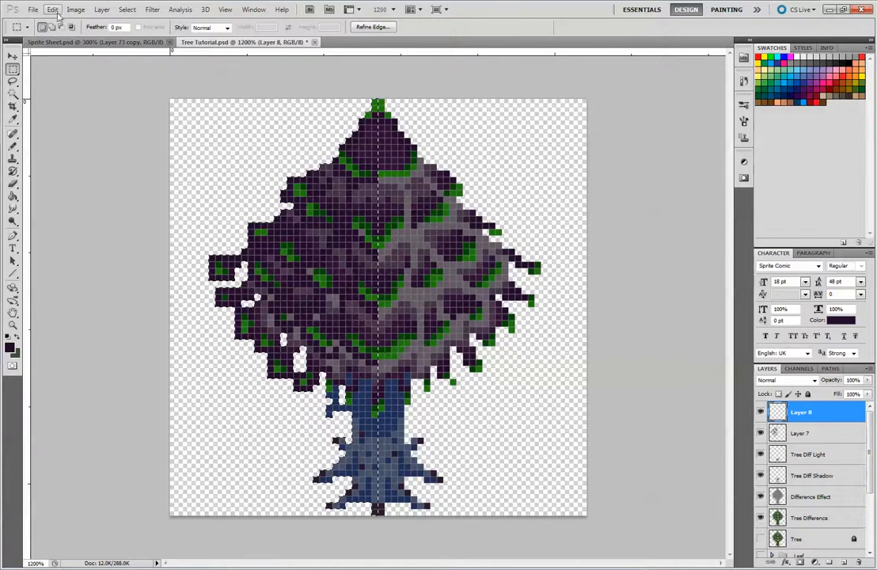
left_click(57, 11)
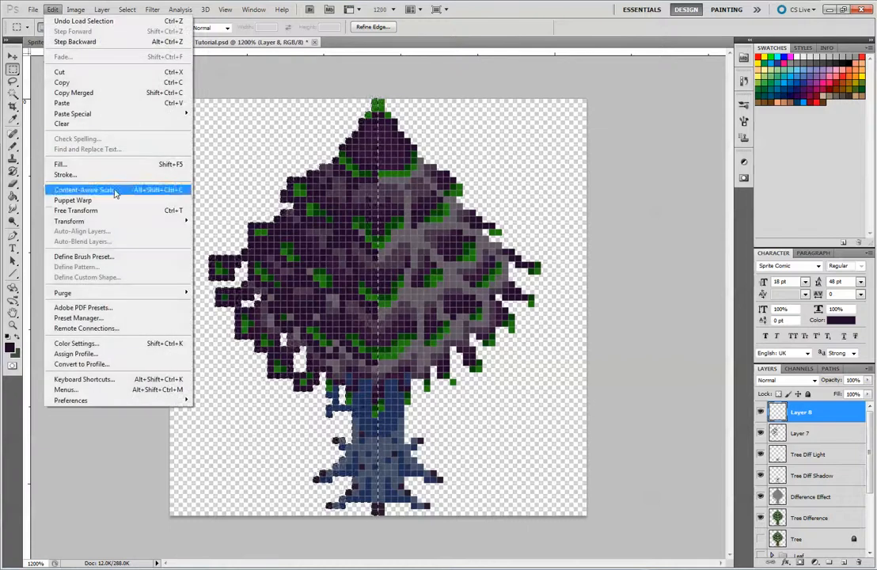
left_click(76, 165)
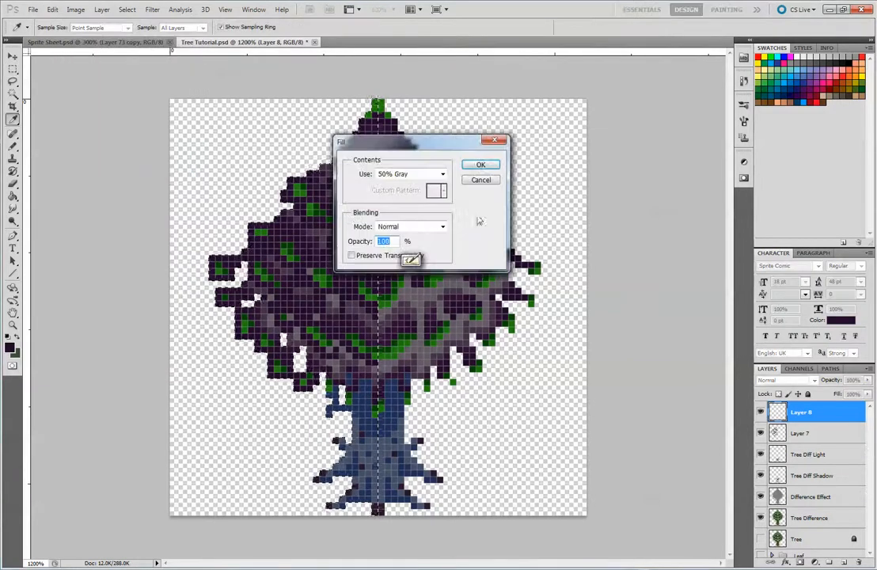
left_click(482, 165)
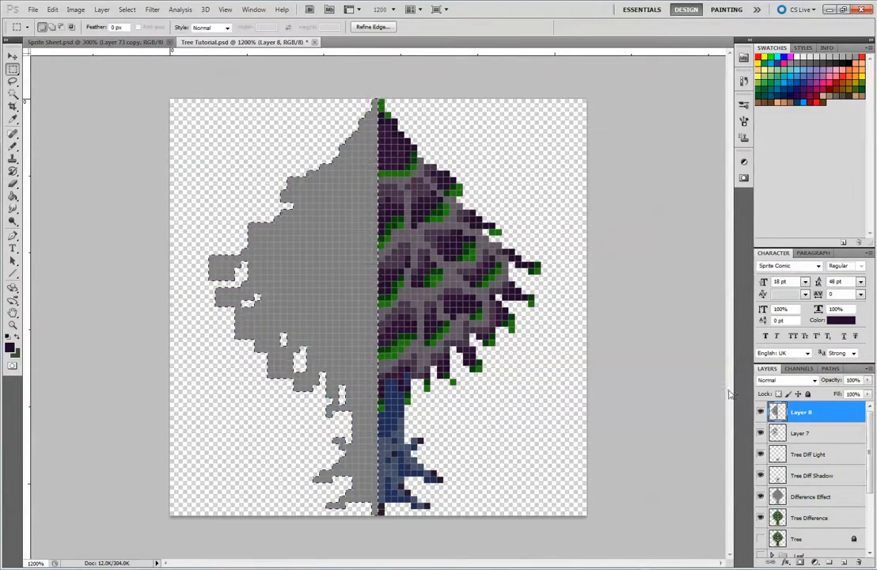
key("ctrl+d")
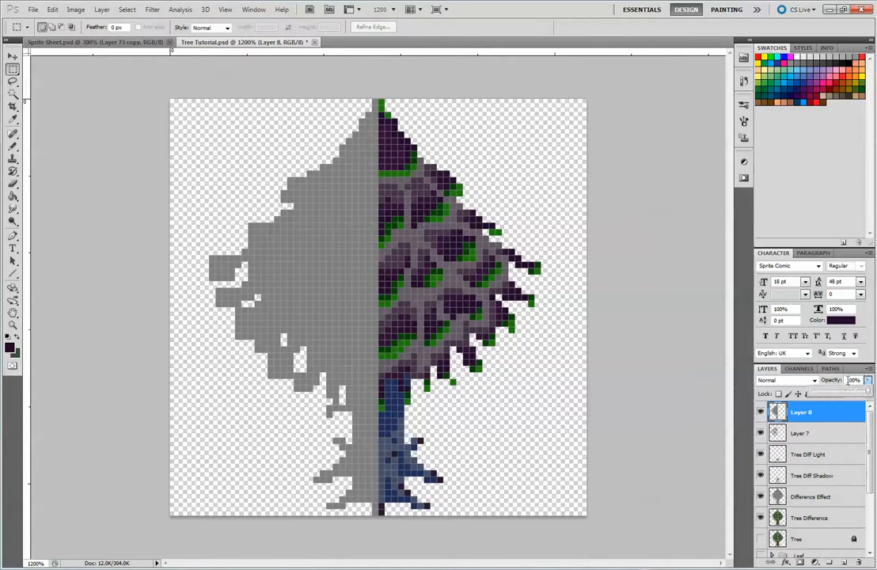
Set Layer 8's blend mode to Multiply and lower its opacity to 33%.
left_click(791, 380)
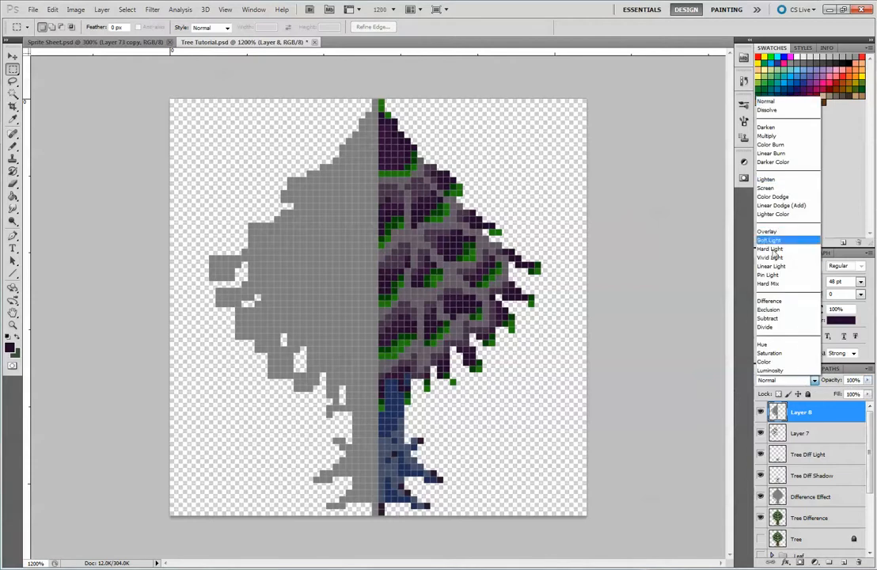
left_click(799, 136)
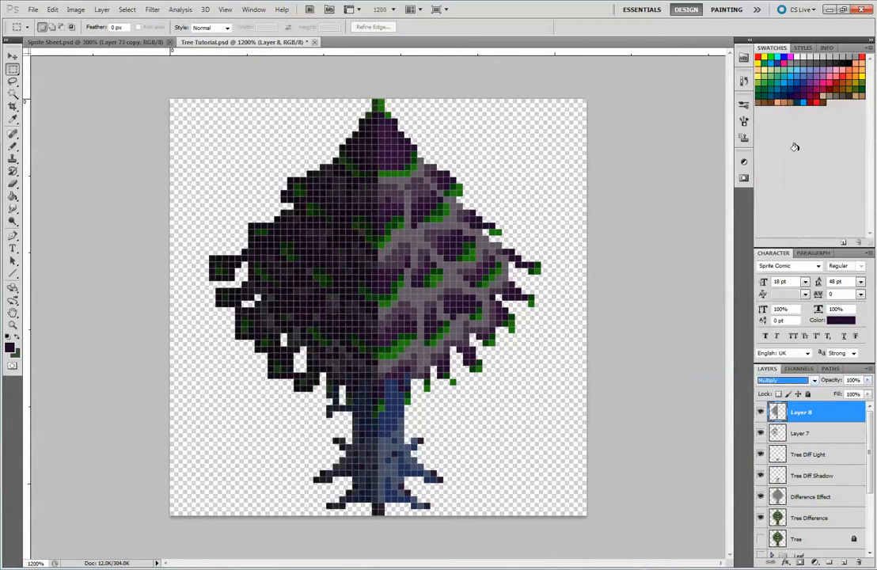
left_click(867, 380)
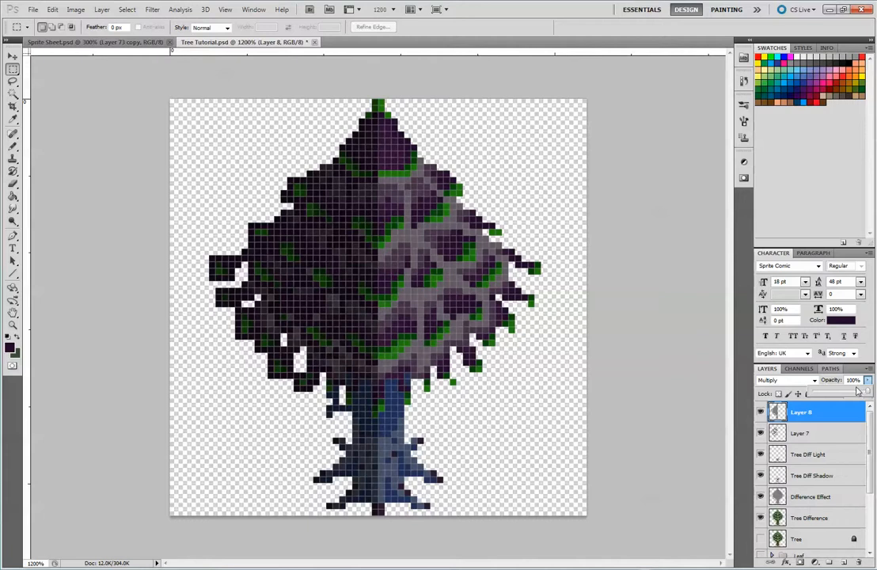
left_click_drag(865, 393, 822, 394)
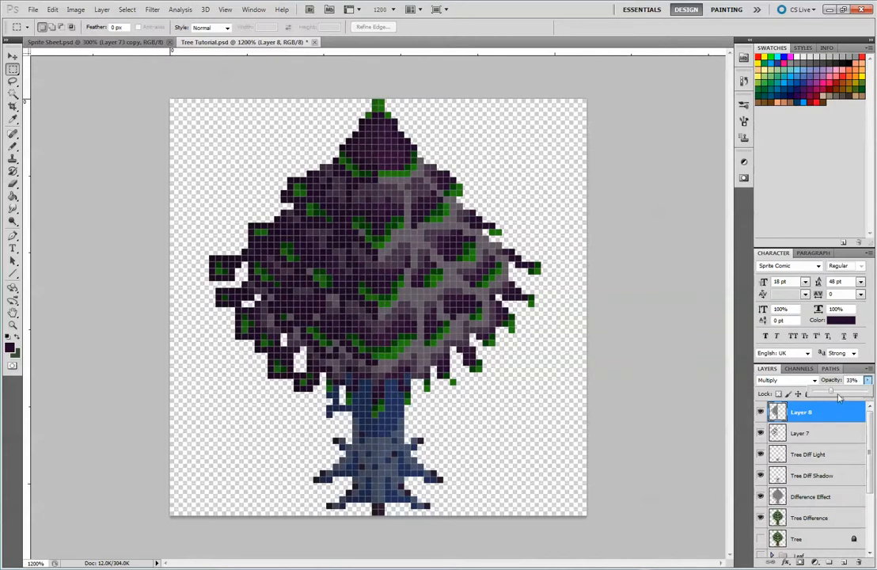
Fine-tune the opacity of Layer 8 to 35% while judging the shading at a small scale.
key("ctrl+minus")
key("ctrl+minus")
key("ctrl+minus")
key("ctrl+minus")
key("ctrl+minus")
key("ctrl+minus")
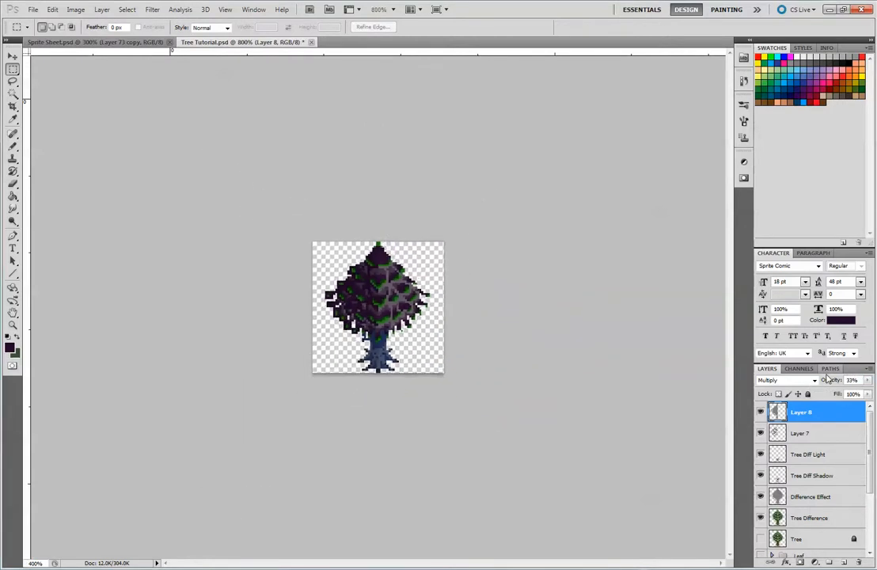
key("ctrl+plus")
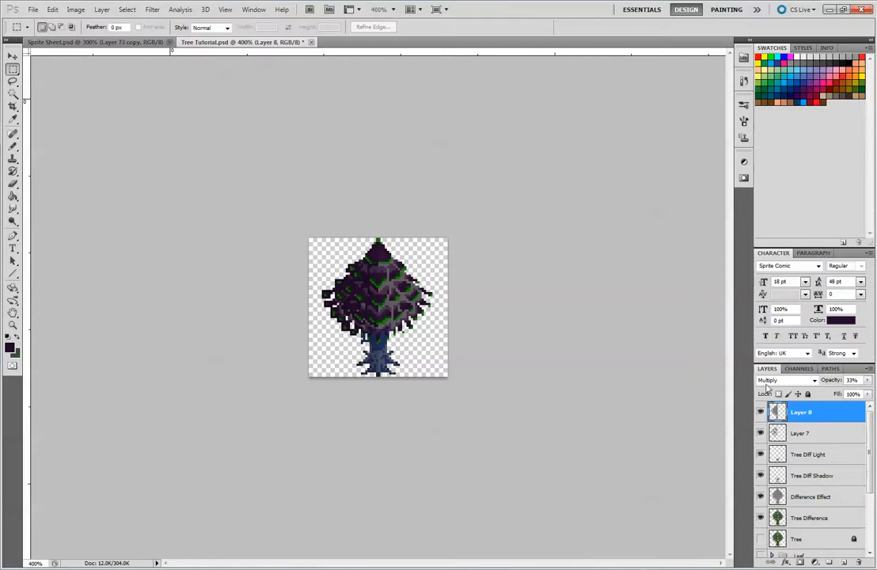
left_click(867, 380)
left_click_drag(829, 393, 836, 395)
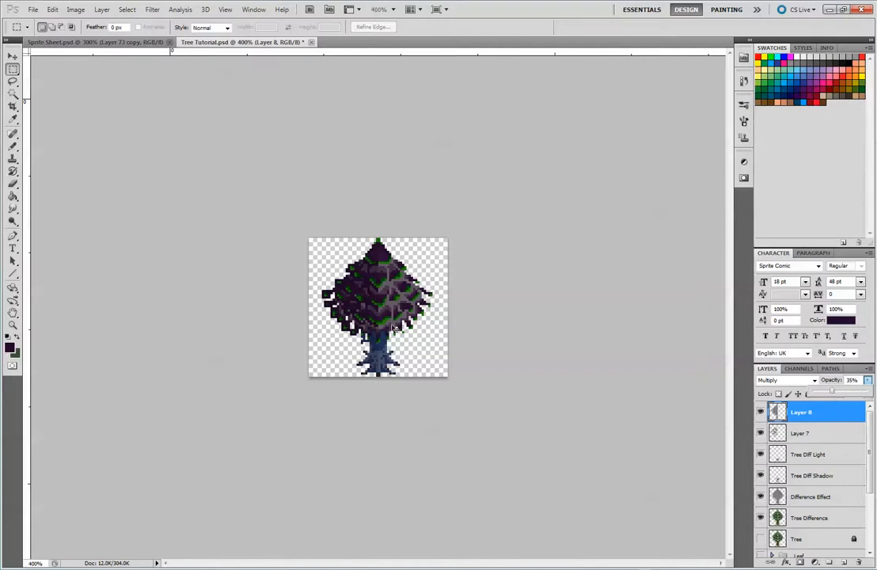
Examine the shaded tree at several magnifications and compare it with the finished tree in the Sprite Sheet document.
key("ctrl+plus")
key("ctrl+plus")
key("ctrl+plus")
key("ctrl+plus")
key("ctrl+plus")
key("ctrl+plus")
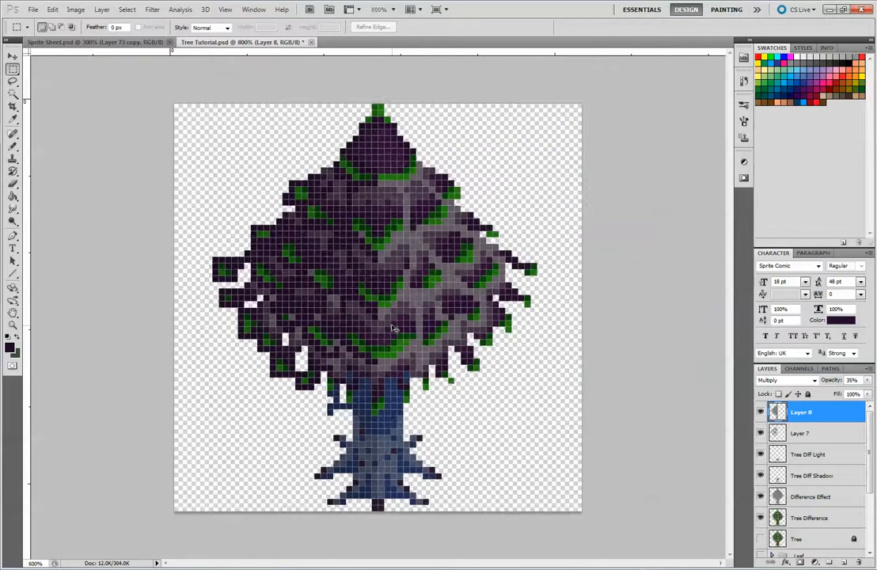
key("ctrl+minus")
key("ctrl+minus")
key("ctrl+minus")
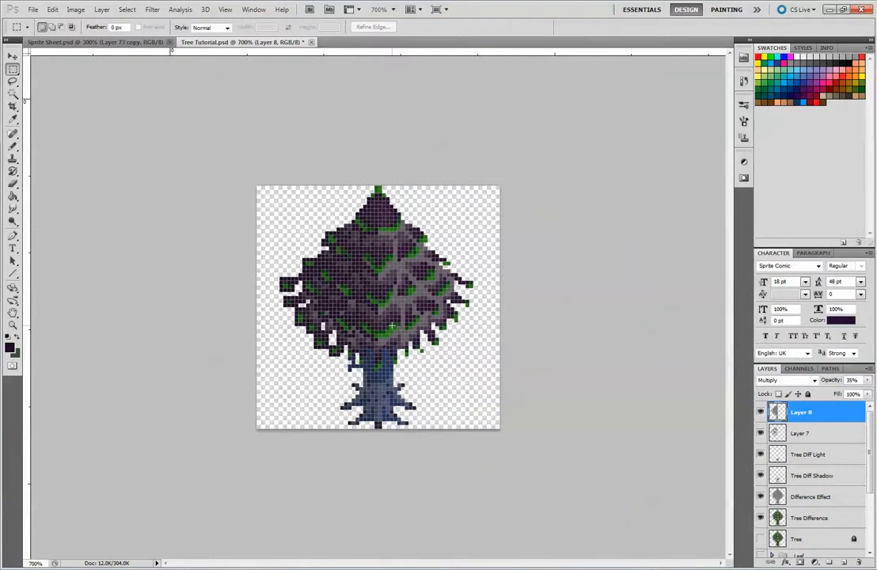
left_click(154, 42)
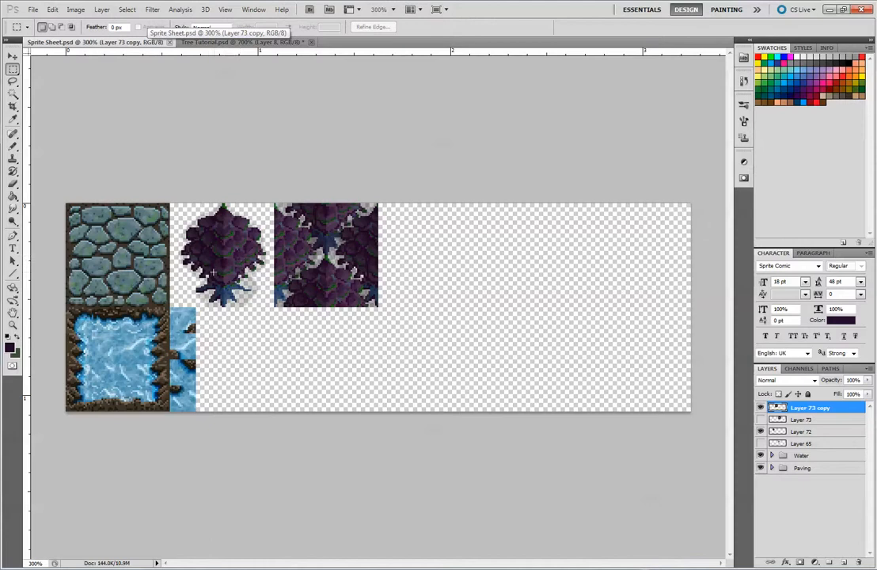
left_click(253, 41)
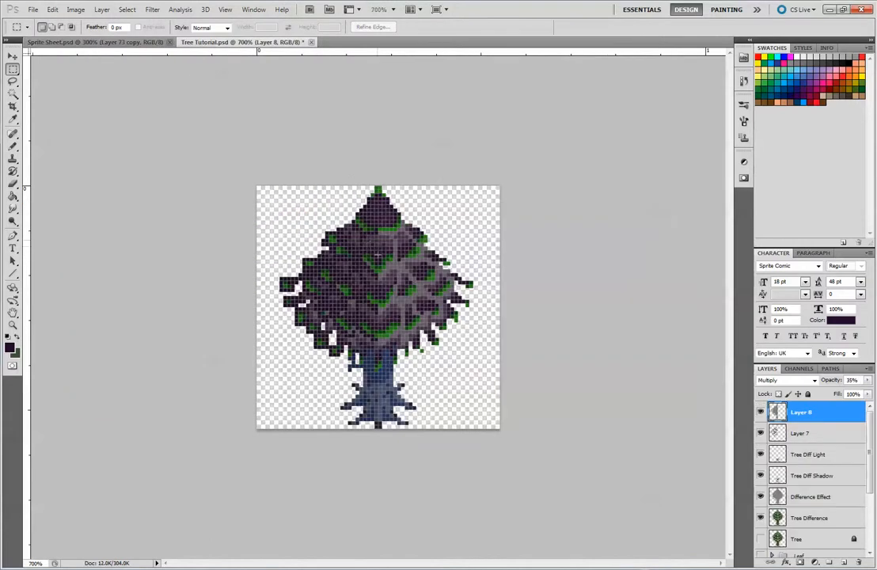
key("alt")
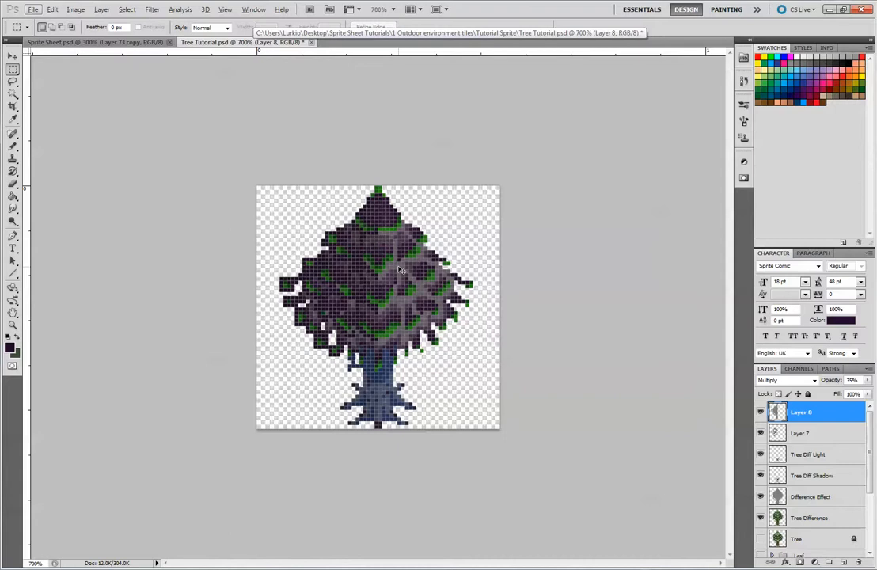
key("ctrl+alt+2")
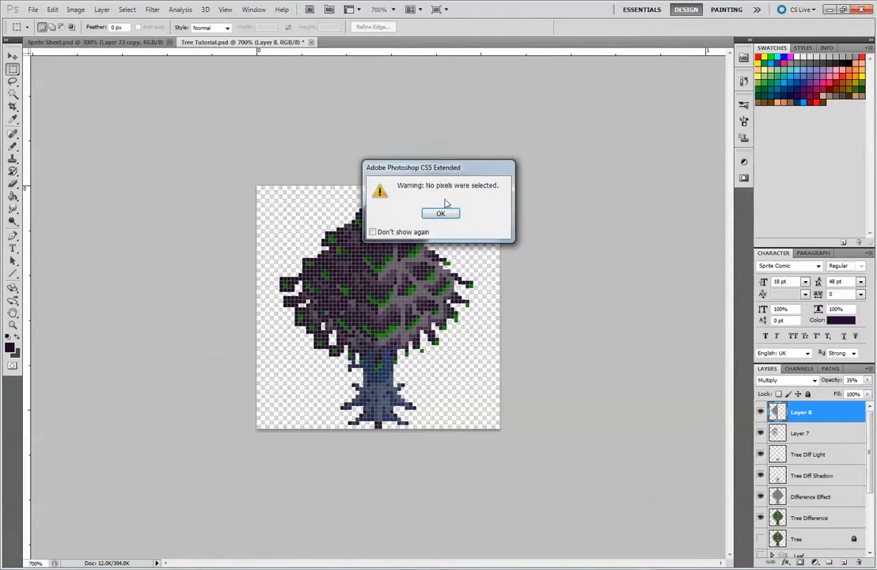
left_click(445, 211)
left_click_drag(507, 15, 451, 2)
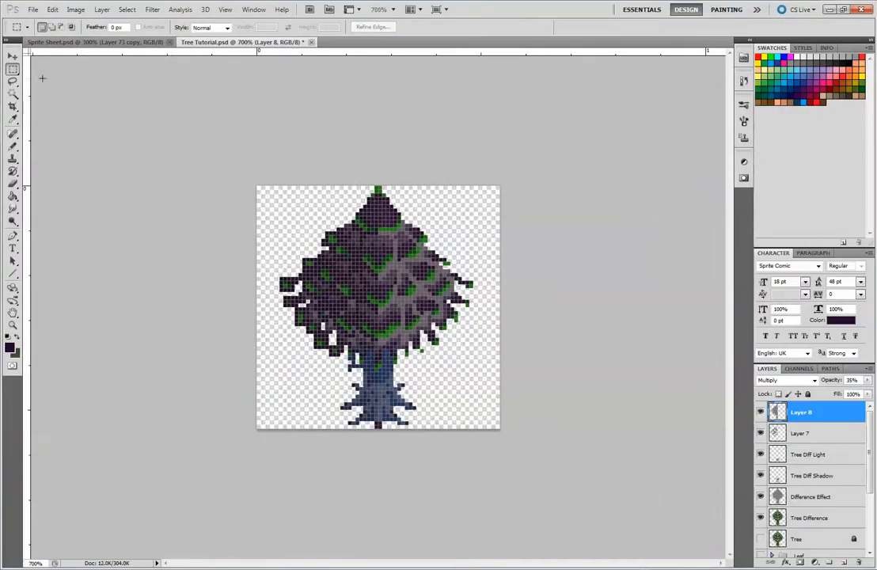
Add a new empty layer and place it between Layer 8 and Layer 7.
left_click(13, 58)
left_click(539, 246)
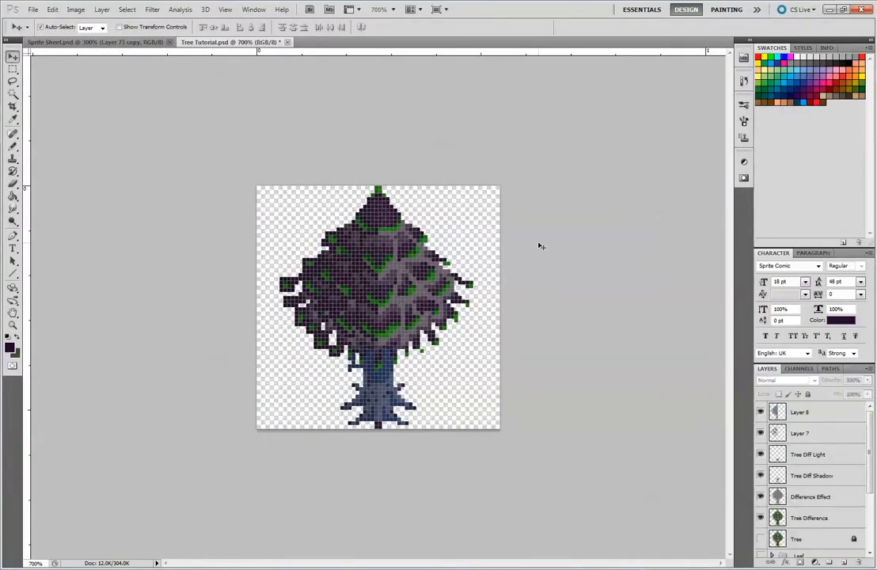
key("ctrl+minus")
key("ctrl+minus")
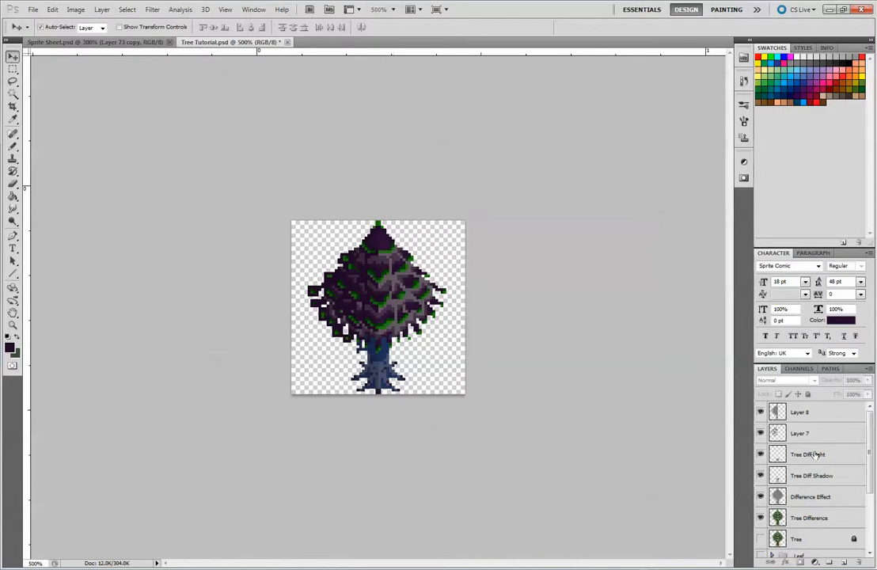
left_click(846, 563)
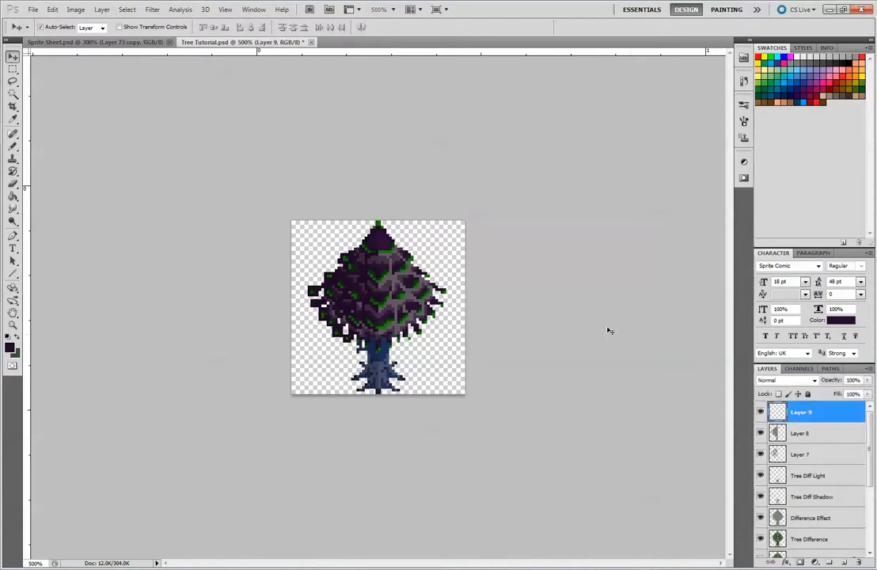
left_click_drag(823, 420, 823, 444)
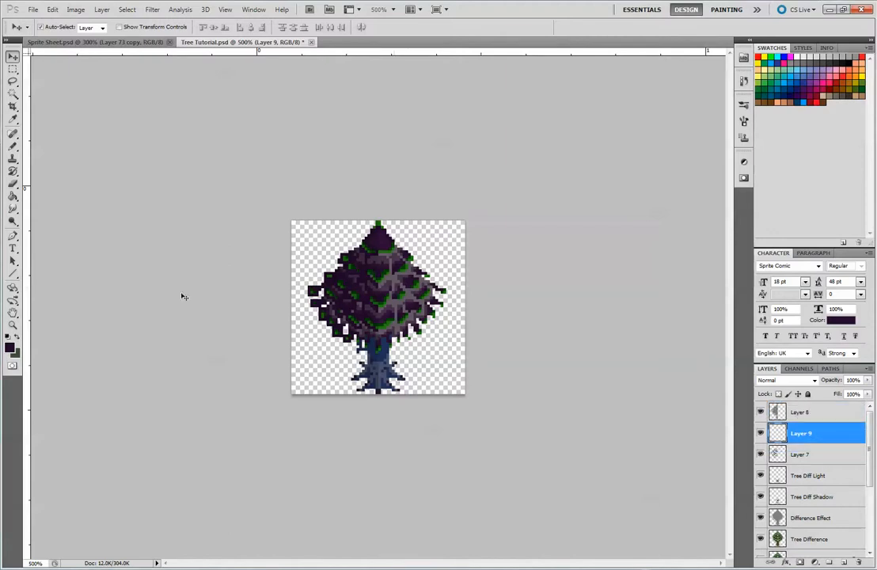
Set the foreground color to muted purple #5c3963, starting from a tone sampled from the tree's foliage.
left_click(9, 346)
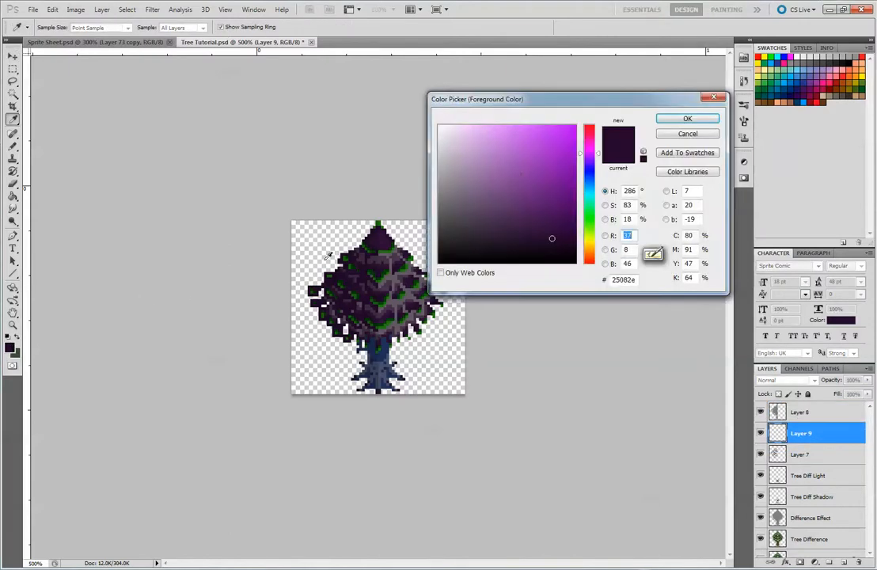
left_click(590, 195)
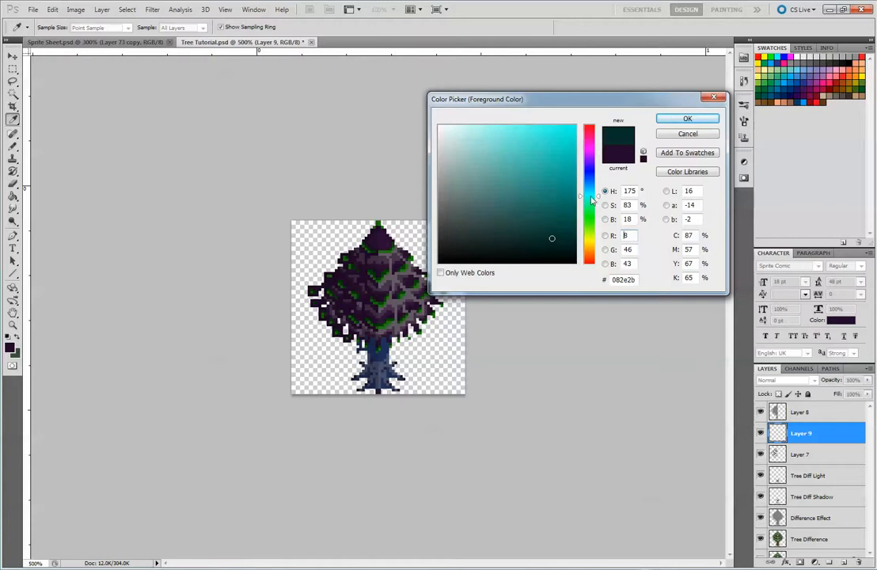
left_click(390, 273)
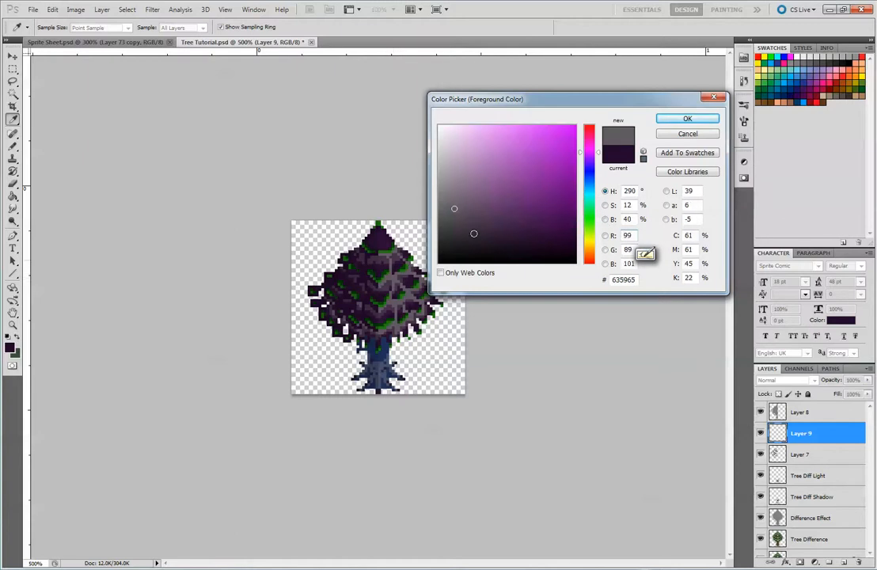
left_click(386, 291)
left_click_drag(514, 217, 502, 213)
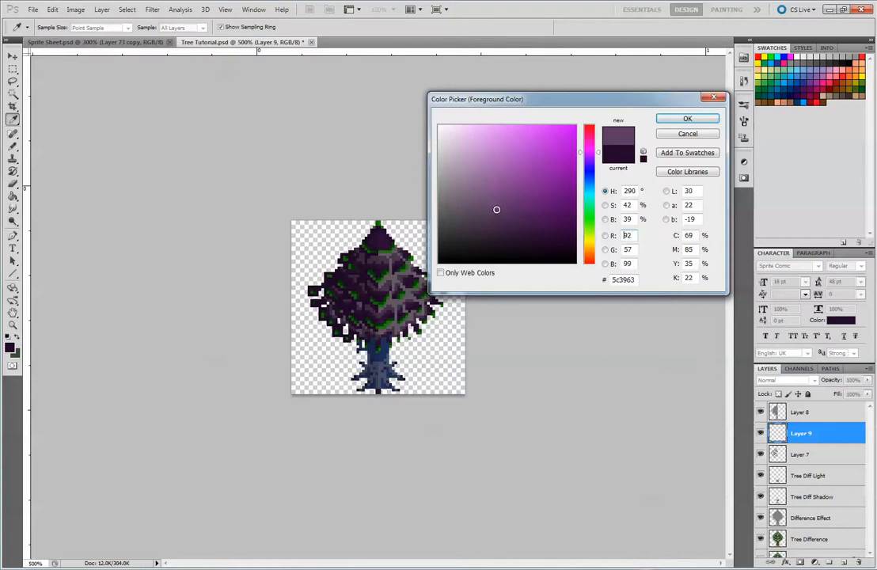
left_click(697, 121)
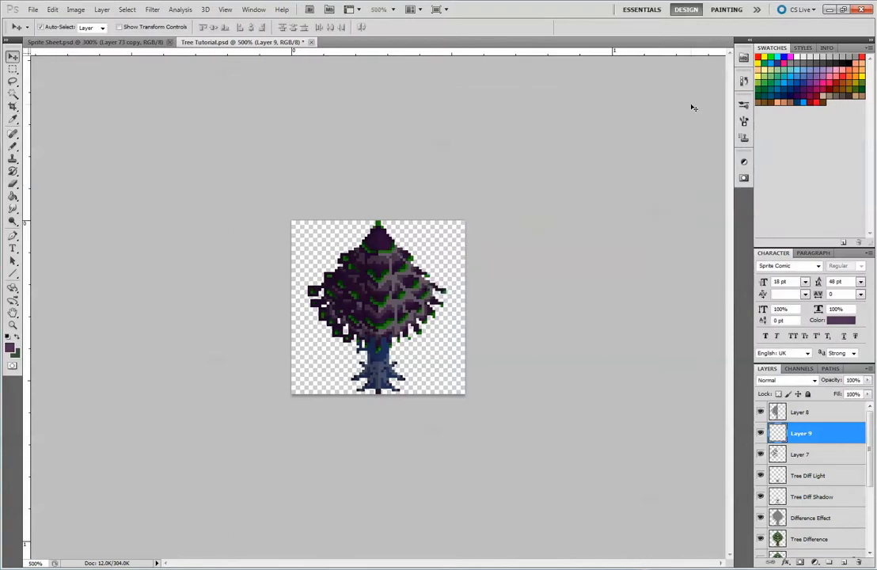
Paint the green leaf edges of the upper foliage purple on Layer 9 with the one-pixel Pencil tool.
key("ctrl+plus")
key("ctrl+plus")
key("ctrl+plus")
key("ctrl+plus")
key("ctrl+plus")
key("ctrl+plus")
key("ctrl+minus")
key("ctrl+minus")
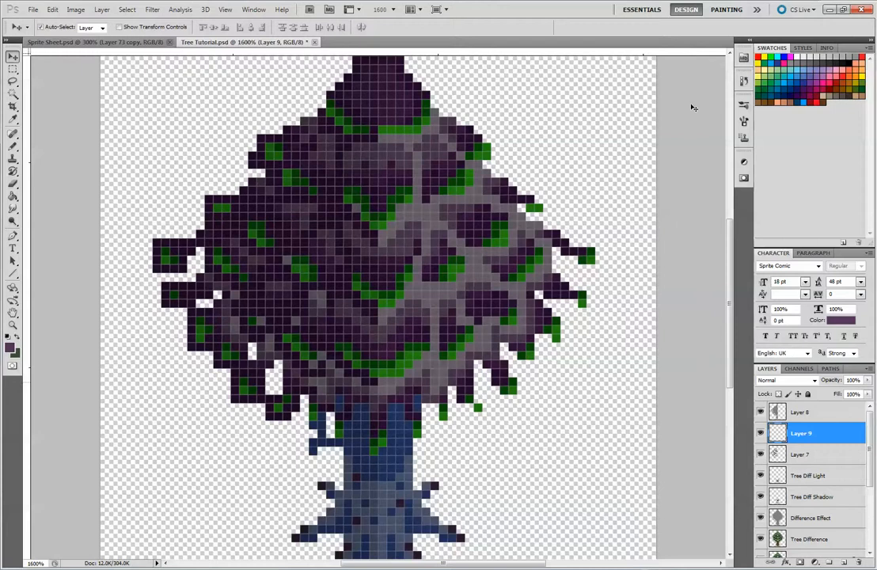
key("b")
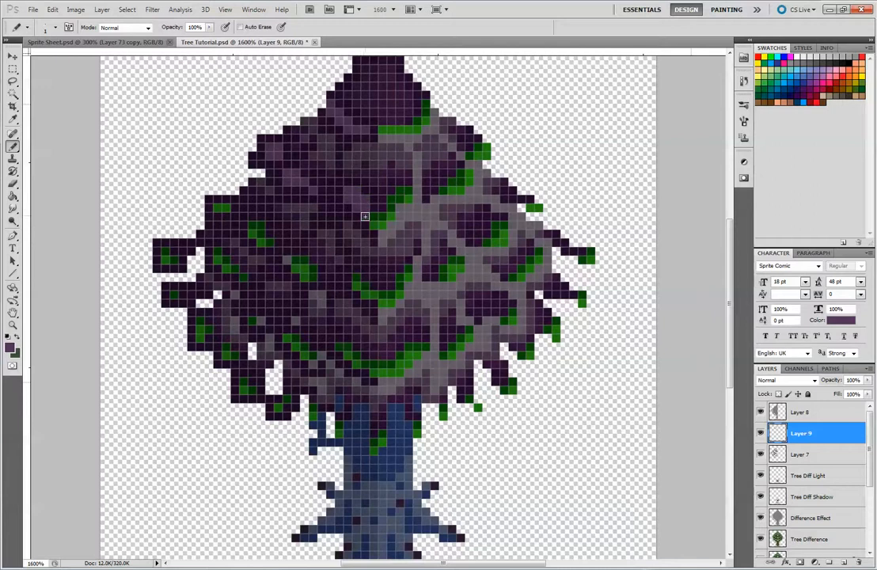
left_click_drag(383, 224, 407, 193)
mouse_move(383, 128)
left_mouse_down()
mouse_move(413, 129)
mouse_move(425, 102)
left_mouse_up()
left_click_drag(454, 189, 485, 152)
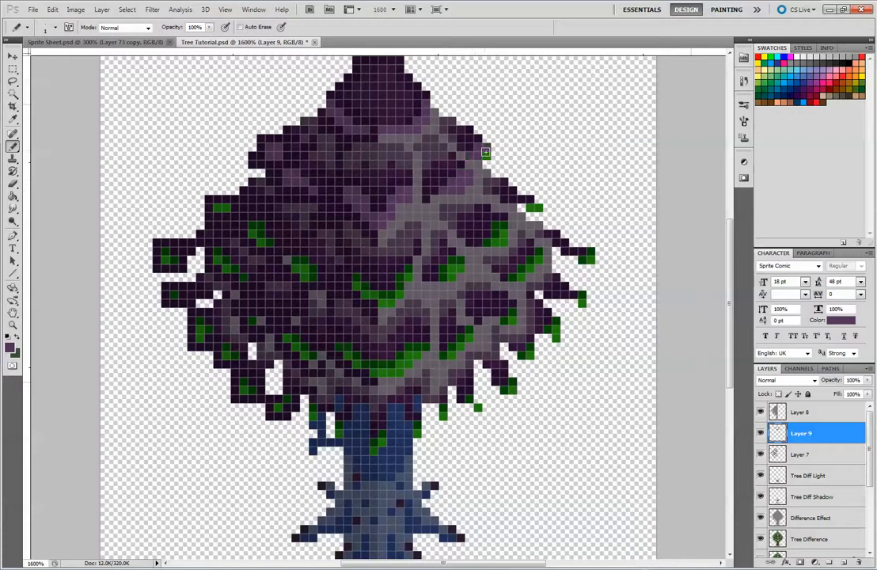
Cover the green pixels on the foliage's right half, its outer leaf tips and the central leaf bands with purple.
mouse_move(505, 224)
left_mouse_down()
mouse_move(491, 242)
mouse_move(503, 240)
left_mouse_up()
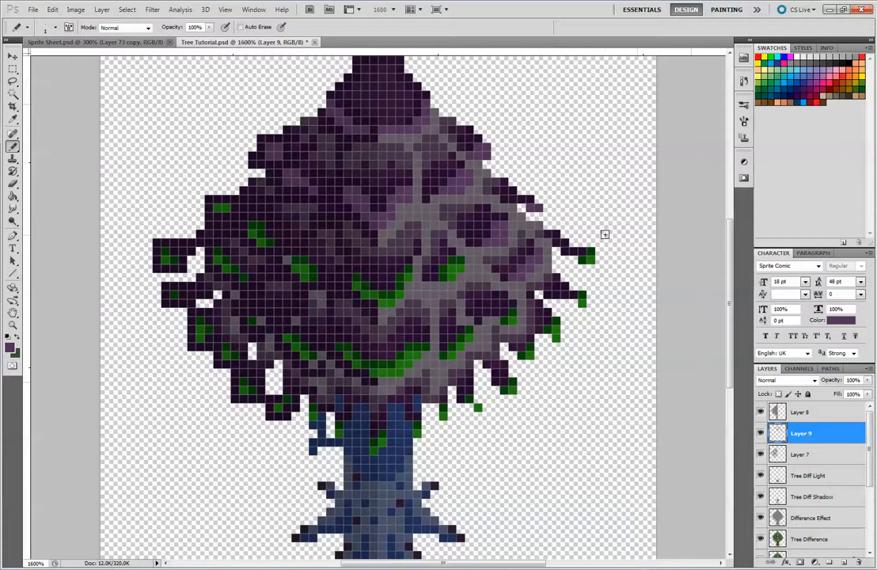
left_click_drag(591, 255, 584, 260)
mouse_move(553, 328)
left_mouse_down()
mouse_move(556, 338)
mouse_move(521, 356)
left_mouse_up()
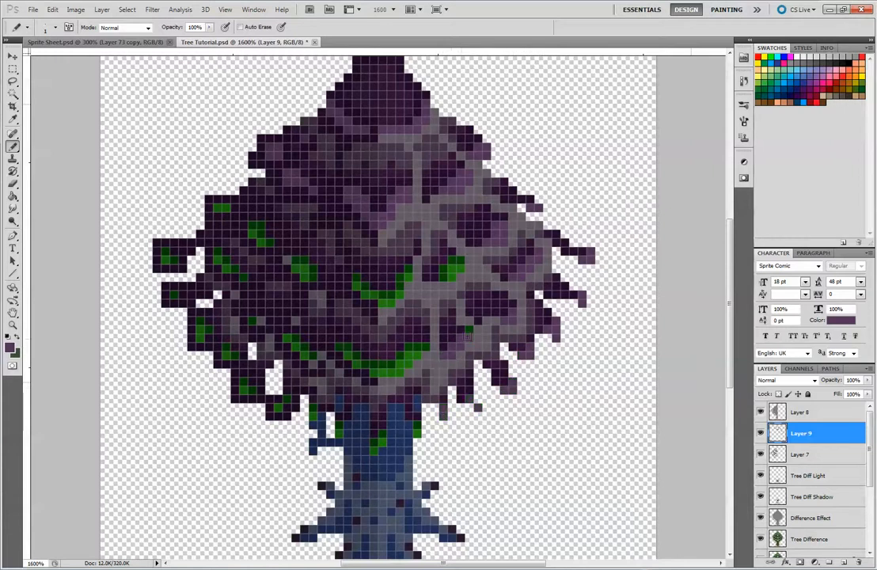
left_click_drag(444, 277, 459, 262)
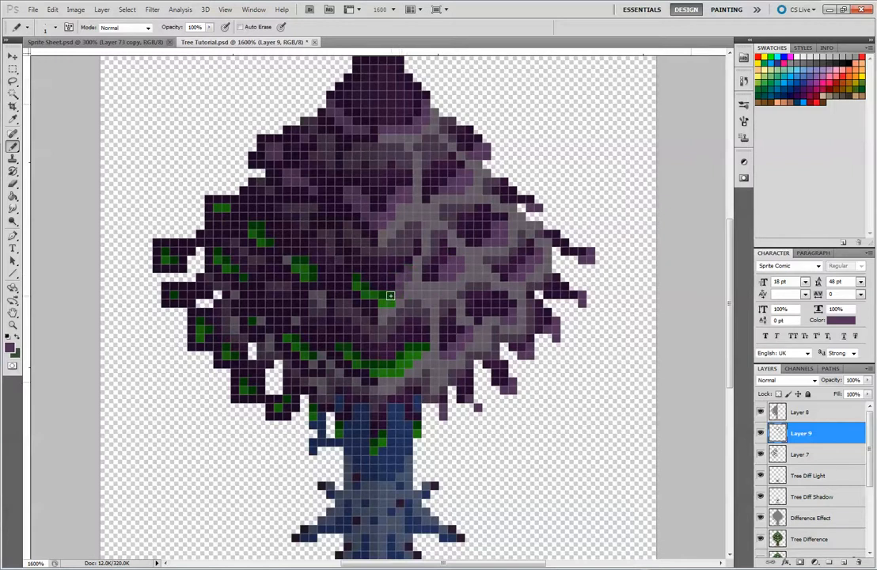
left_click(356, 282)
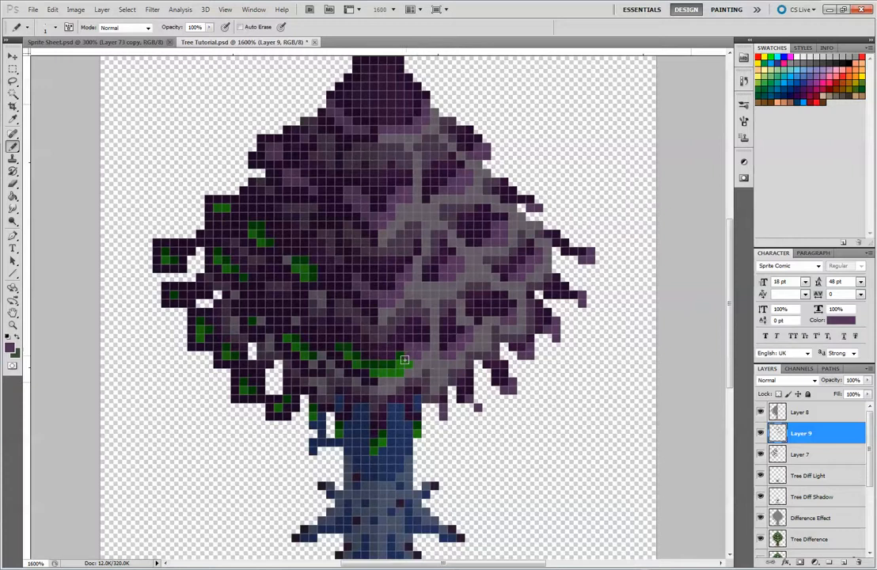
mouse_move(399, 372)
left_mouse_down()
mouse_move(381, 365)
mouse_move(391, 364)
left_mouse_up()
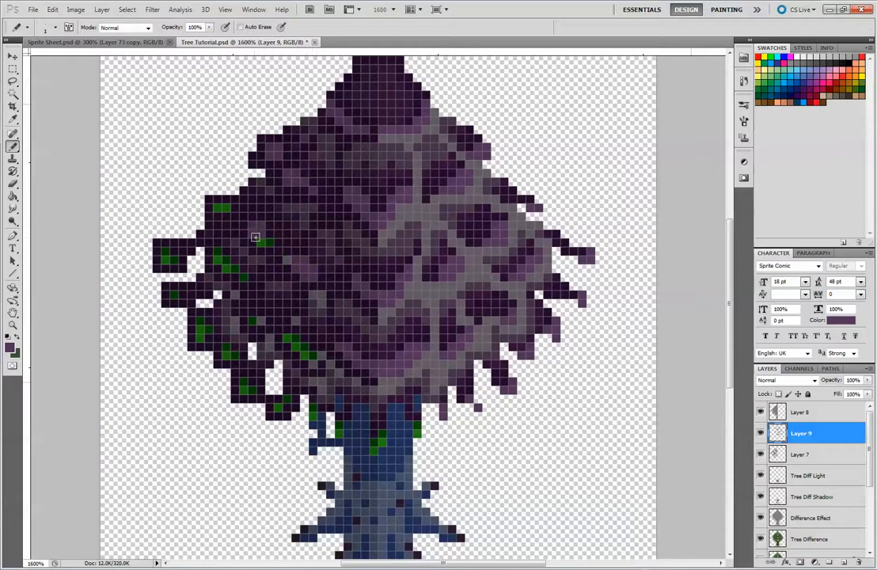
Recolor the green pixels along the foliage's left side and on the leaves hanging over the trunk in purple.
left_click(221, 208)
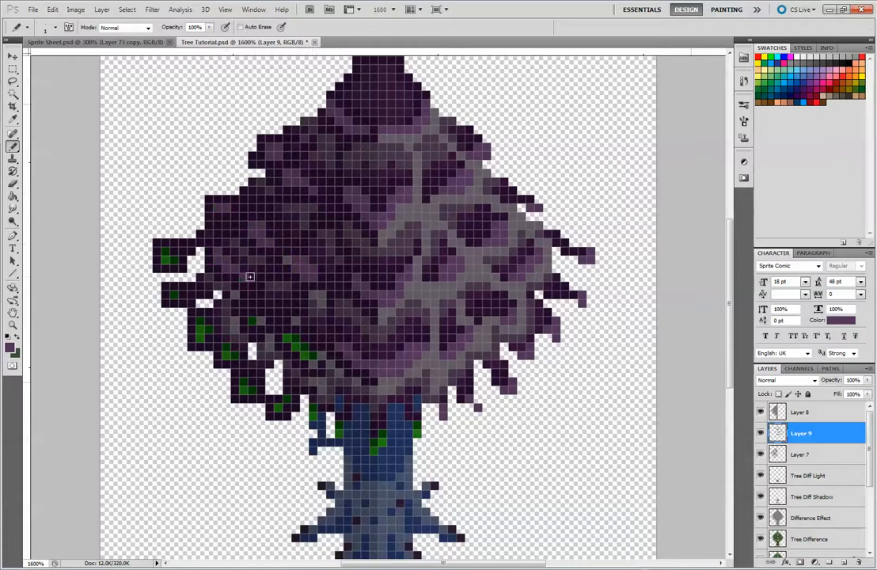
left_click_drag(164, 255, 183, 260)
mouse_move(206, 324)
left_mouse_down()
mouse_move(167, 256)
mouse_move(315, 353)
mouse_move(279, 316)
mouse_move(253, 320)
mouse_move(225, 353)
mouse_move(304, 348)
left_mouse_up()
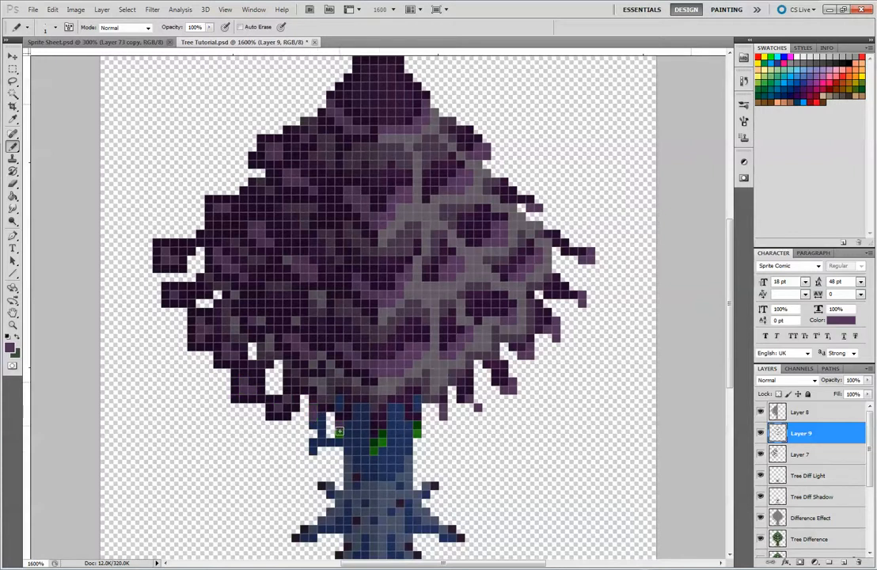
mouse_move(312, 413)
left_mouse_down()
mouse_move(374, 449)
mouse_move(383, 436)
mouse_move(417, 434)
left_mouse_up()
Examine the recolored tree at several reduced magnifications for leftover green pixels.
key("ctrl+minus")
key("ctrl+minus")
key("ctrl+minus")
key("ctrl+minus")
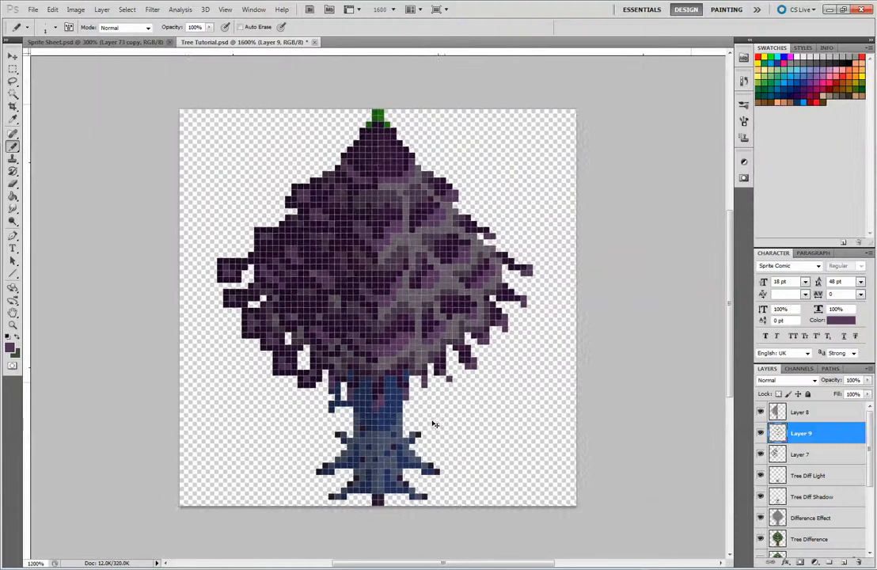
key("ctrl+plus")
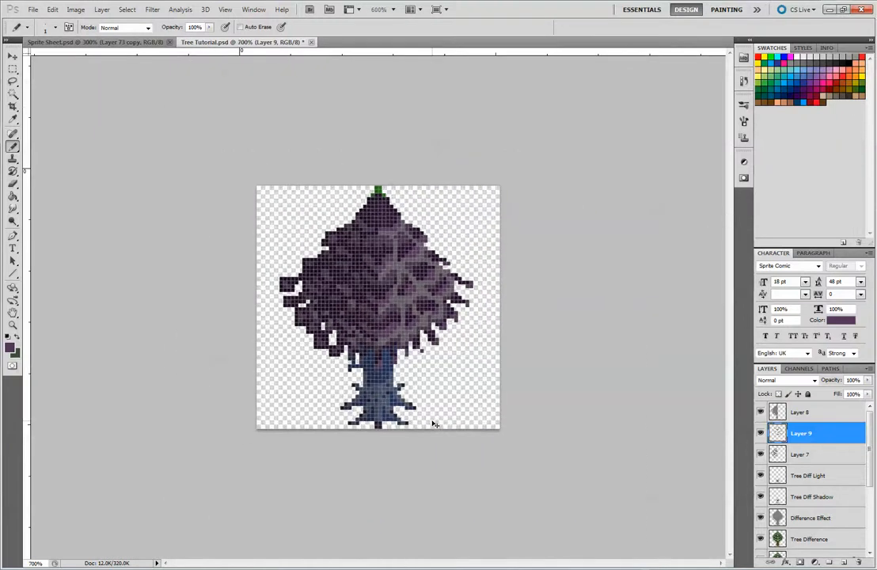
key("ctrl+minus")
key("ctrl+minus")
key("ctrl+minus")
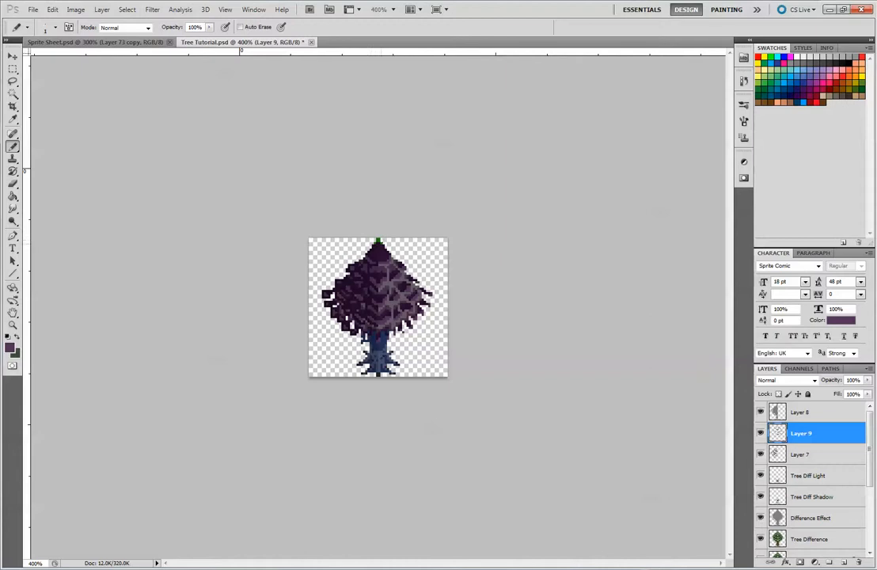
Paint the green pixels at the very tip of the treetop purple on Layer 9.
key("ctrl+plus")
key("ctrl+plus")
key("ctrl+plus")
key("ctrl+plus")
key("ctrl+plus")
key("ctrl+plus")
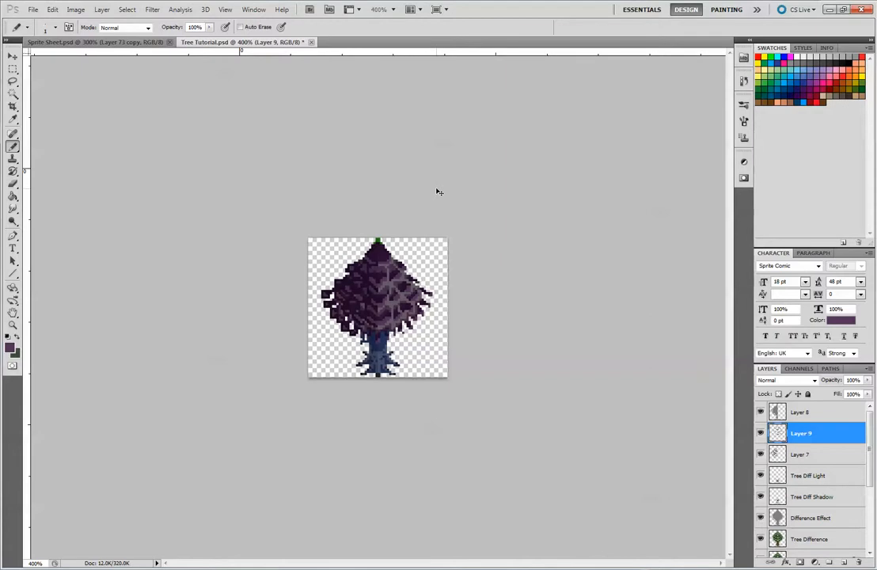
key("ctrl+plus")
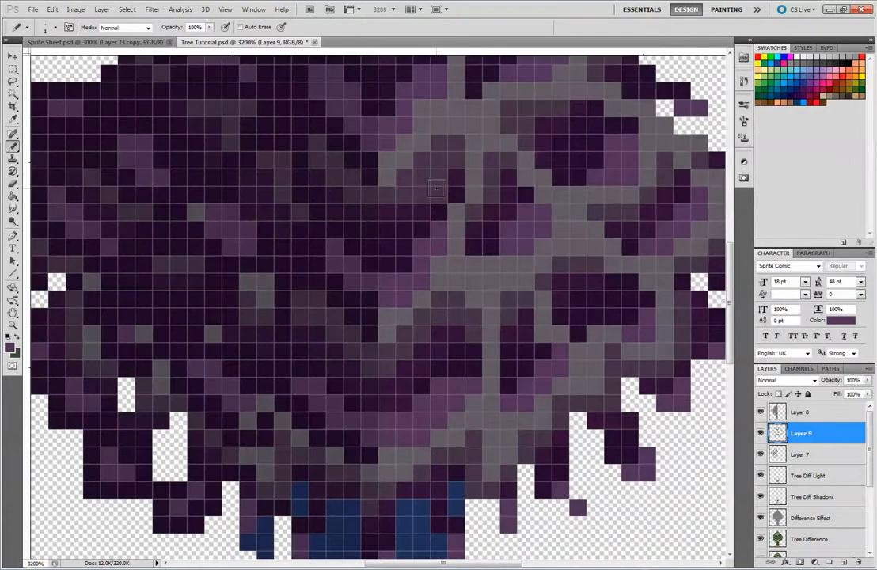
left_click_drag(440, 184, 456, 508)
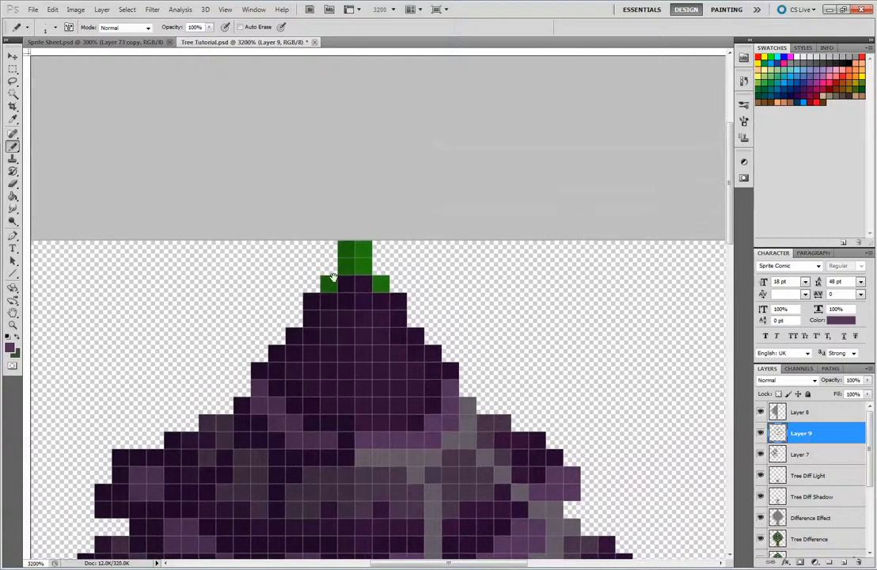
left_click(329, 284)
mouse_move(346, 267)
left_mouse_down()
mouse_move(362, 250)
mouse_move(364, 267)
left_mouse_up()
Check the overall look of the purple foliage with the whole tree at a small scale.
key("ctrl+minus")
key("ctrl+minus")
key("ctrl+minus")
key("ctrl+minus")
key("ctrl+minus")
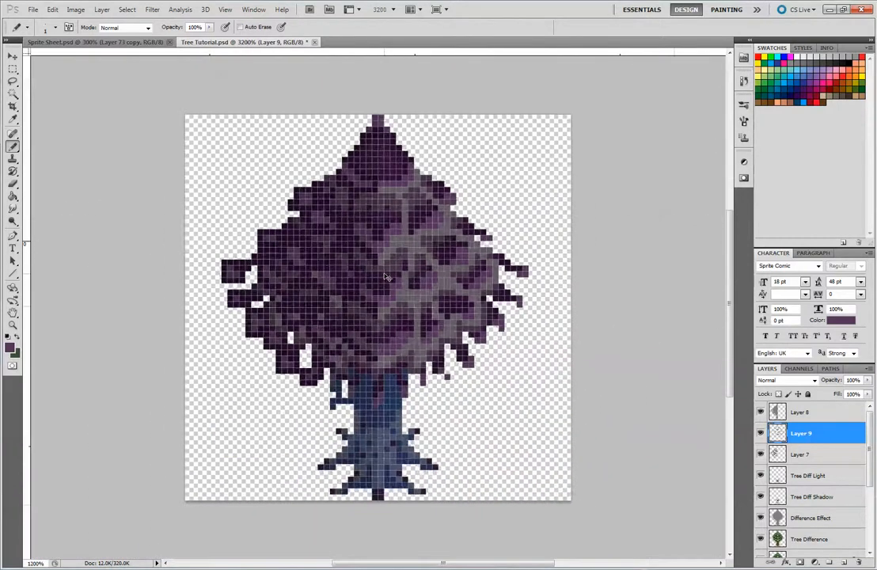
key("ctrl+minus")
key("ctrl+minus")
key("ctrl+minus")
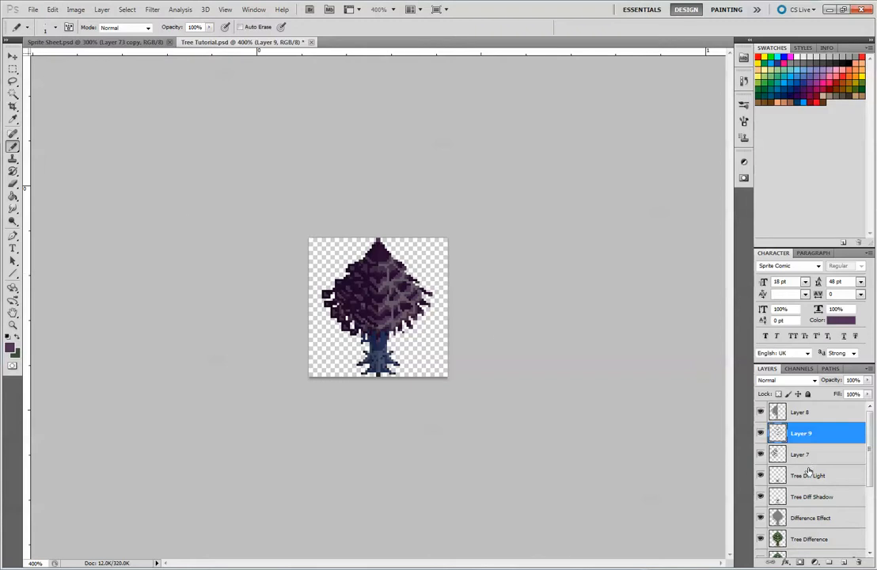
Identify Layer 7's content by its visibility and rename the layer "Leaf Diff Outline".
left_click(761, 456)
double_click(801, 454)
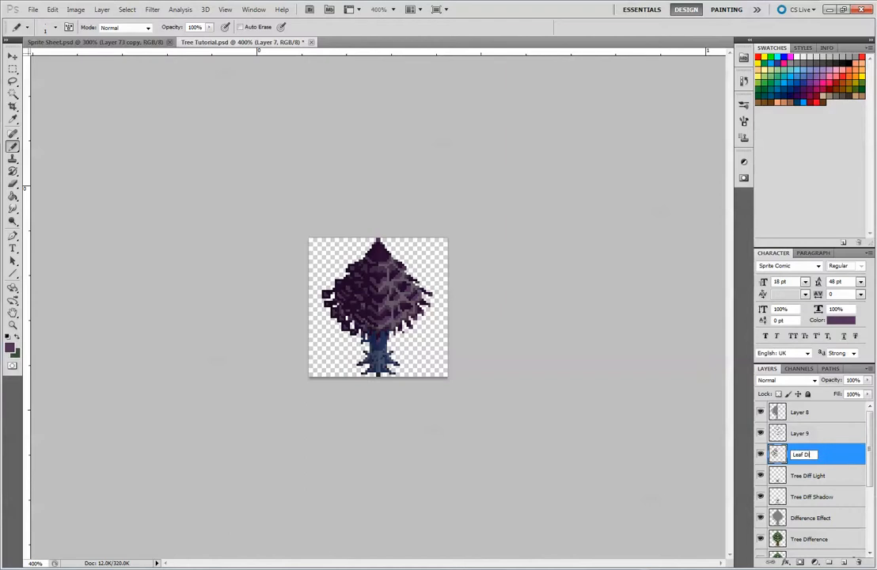
type("Leaf Diff Outline")
key("Return")
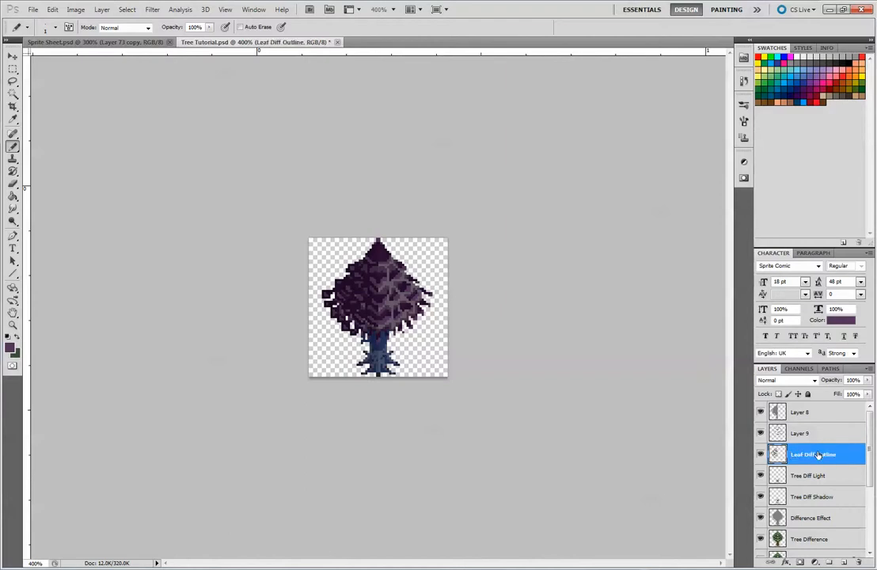
Check what Layer 9 contains by toggling its visibility and rename it "Leaf Diff Purple".
left_click(761, 433)
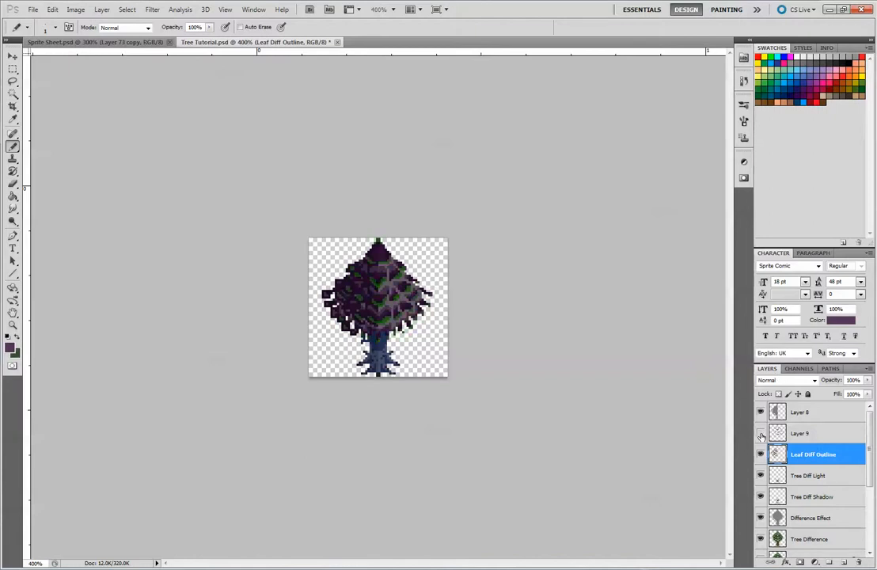
double_click(801, 432)
type("L")
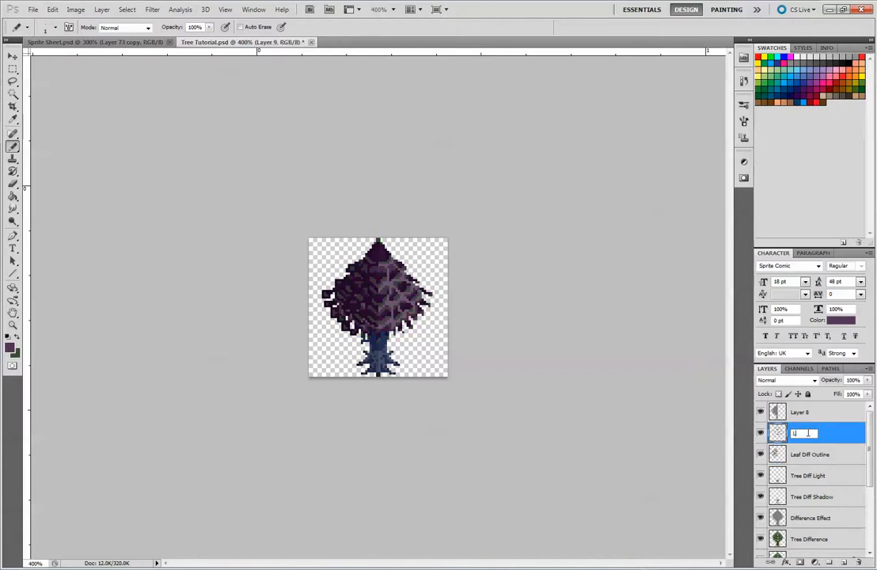
type("eaf Di")
type("ff Purple")
double_click(799, 413)
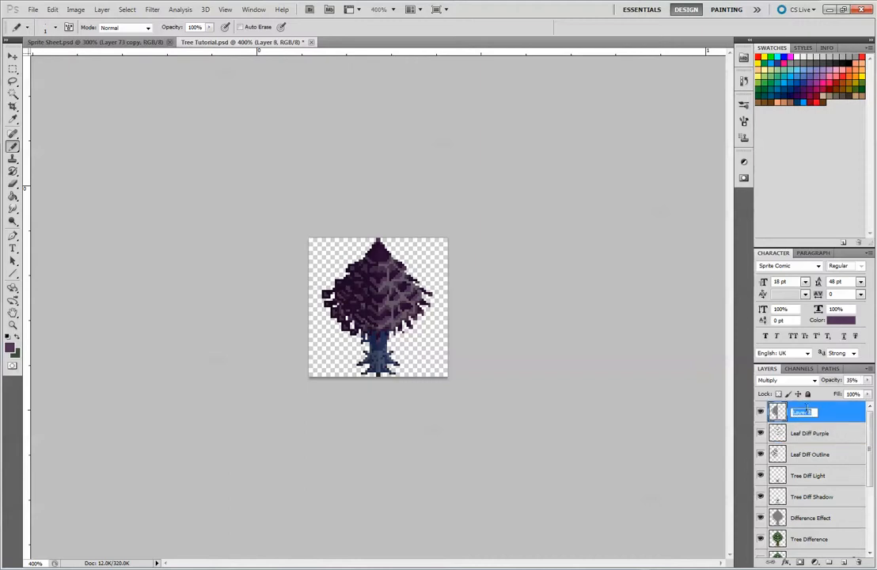
type("Sha")
key("Return")
key("BackSpace")
key("BackSpace")
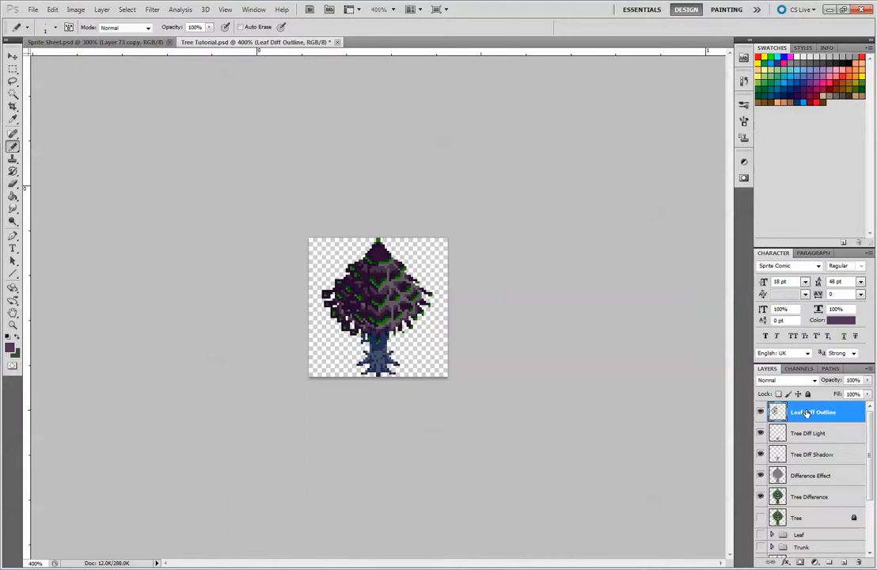
key("ctrl+alt+z")
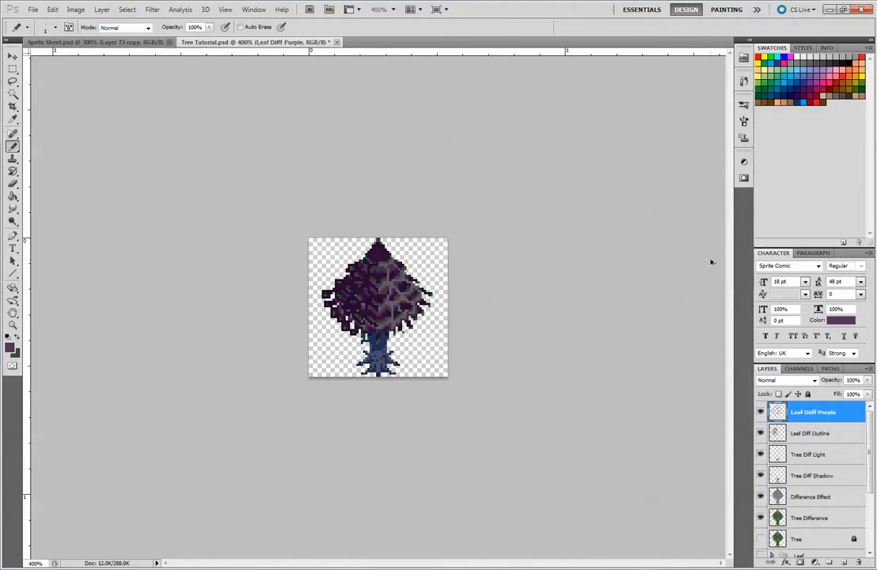
key("ctrl+alt+z")
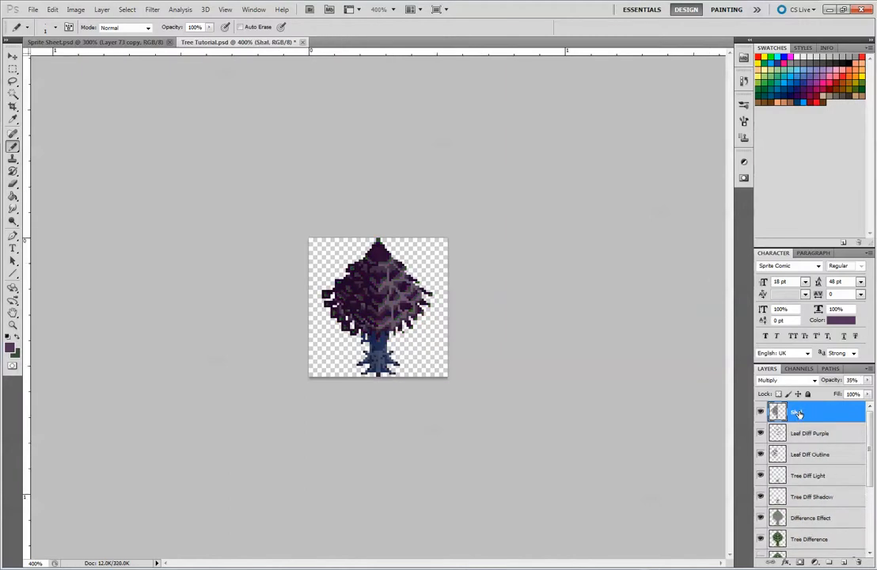
Rename the Multiply shadow layer at the top of the stack "Half Shadow".
double_click(818, 409)
type("Half Shadow")
key("Return")
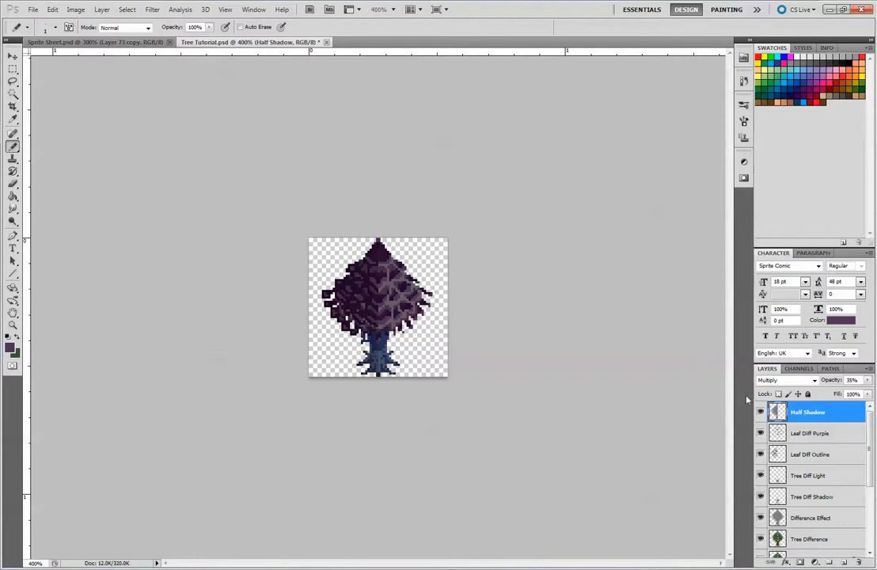
Put all layers from Half Shadow down to Tree Difference into a new layer group and collapse it.
scroll(815, 507, "down", 2)
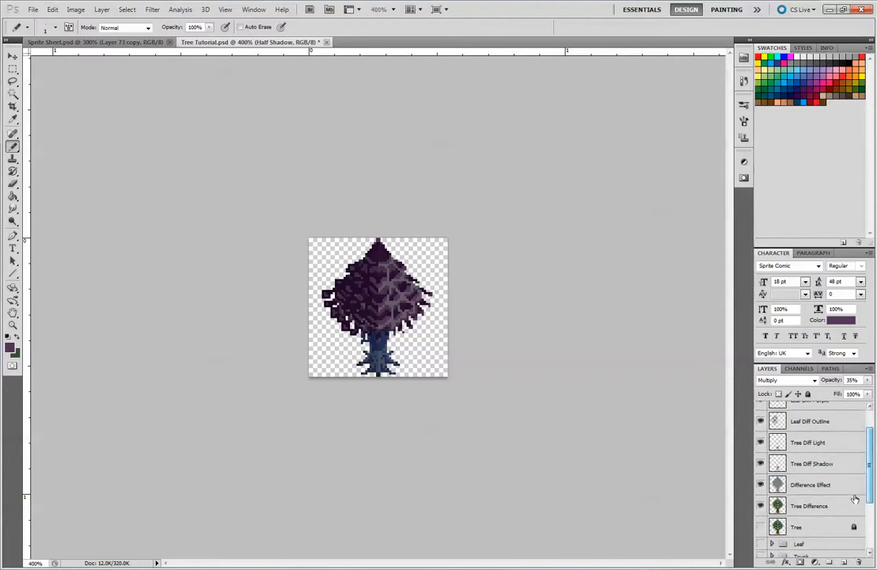
left_click(815, 511, "shift")
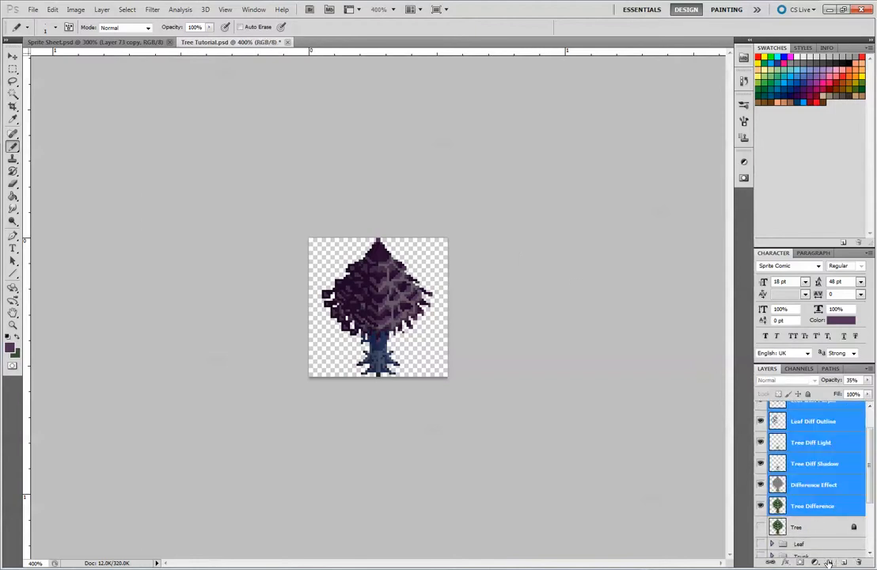
key("ctrl+g")
left_click(835, 430)
left_click_drag(869, 443, 871, 475)
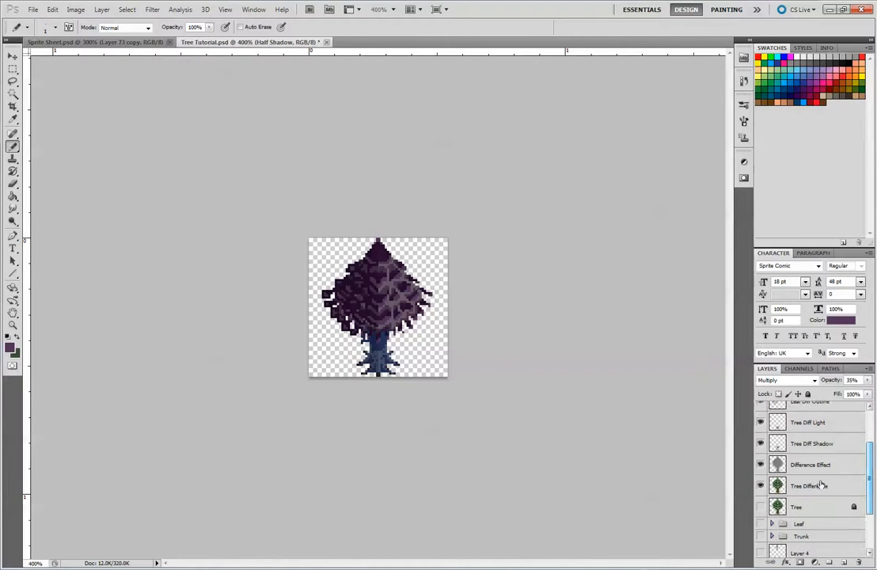
left_click(821, 483, "shift")
scroll(854, 486, "up", 4)
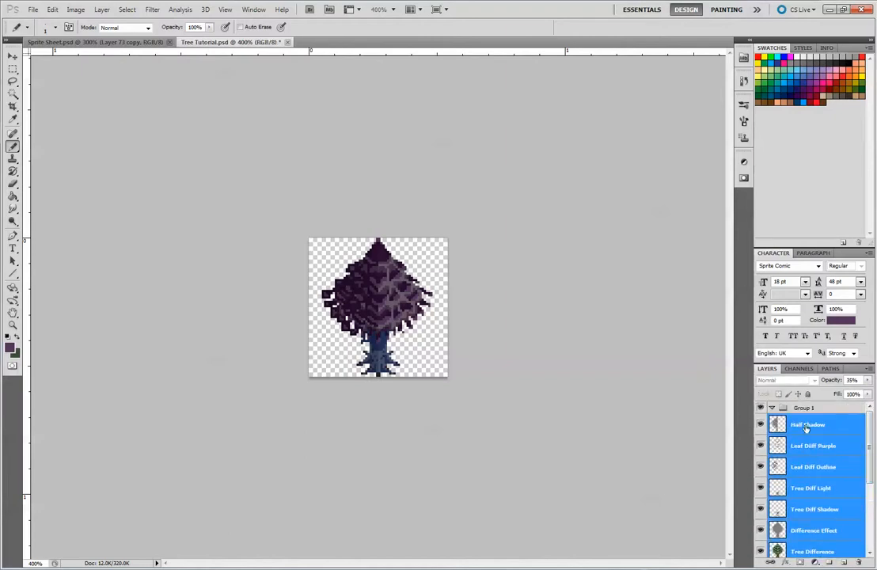
left_click_drag(807, 428, 811, 407)
left_click(772, 409)
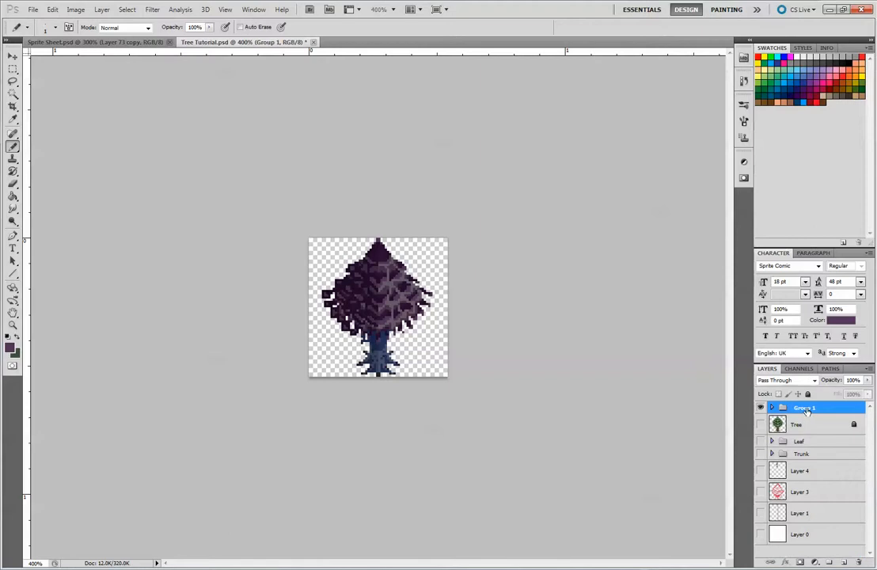
Rename the new layer group "Difference Tree".
double_click(806, 408)
type("Difference Tree")
key("Return")
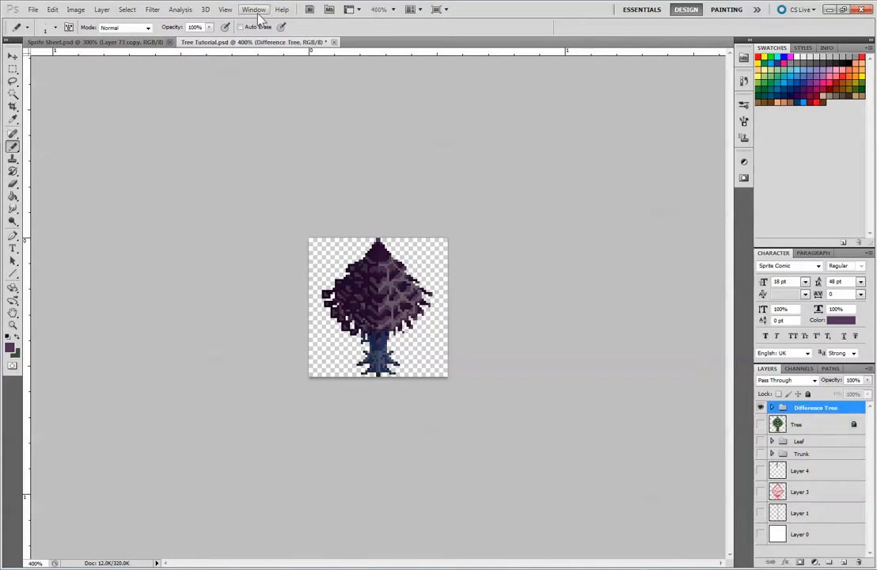
Add a new empty layer and place it between the Difference Tree group and the Tree layer.
left_click(844, 562)
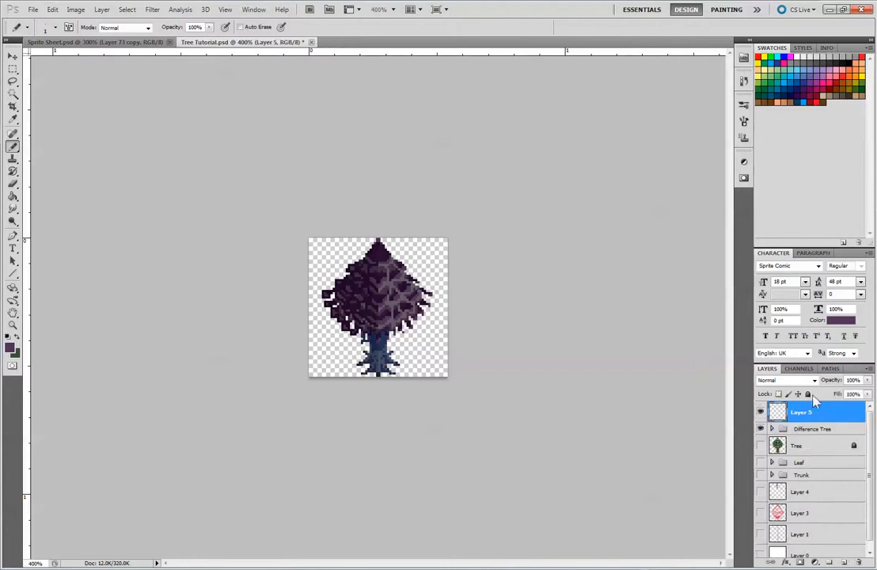
left_click_drag(815, 402, 815, 434)
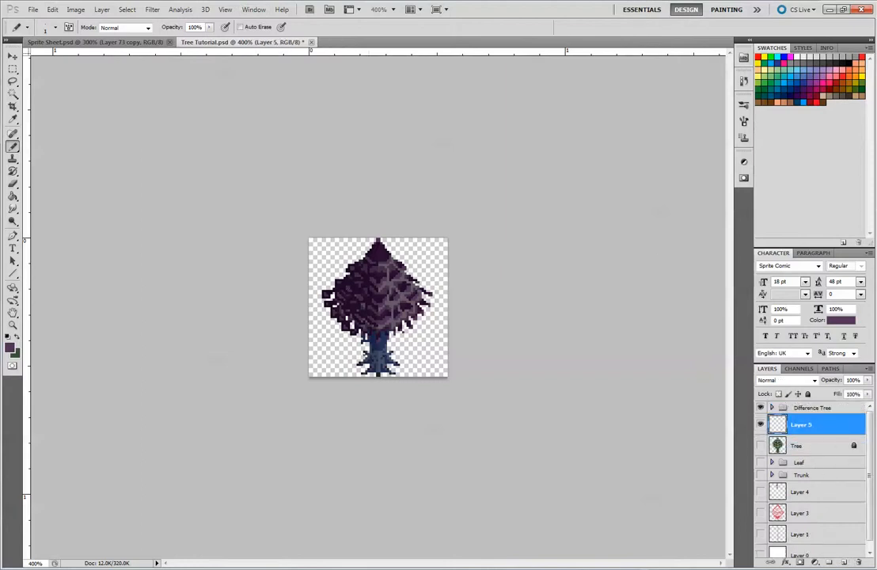
Switch to Sprite Sheet.psd, try the purple tree over the stone paving tile, undo the move, and return to Tree Tutorial.psd.
left_click(98, 41)
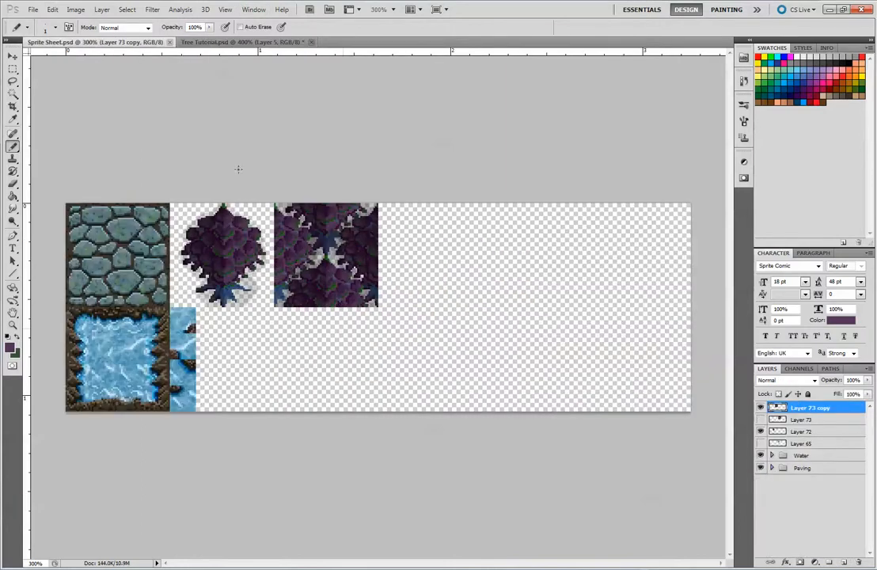
left_click(12, 55)
left_click_drag(199, 216, 175, 270)
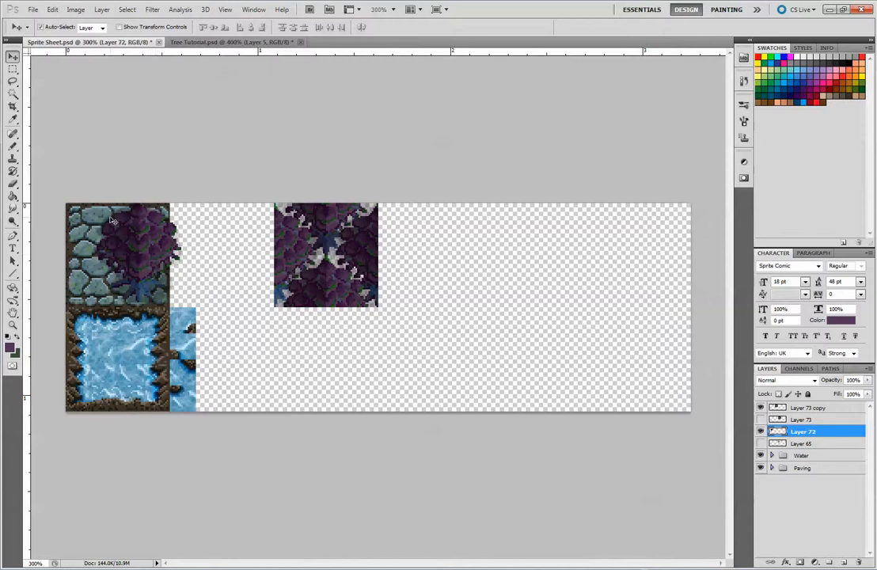
mouse_move(139, 248)
left_mouse_down()
mouse_move(111, 246)
mouse_move(138, 245)
left_mouse_up()
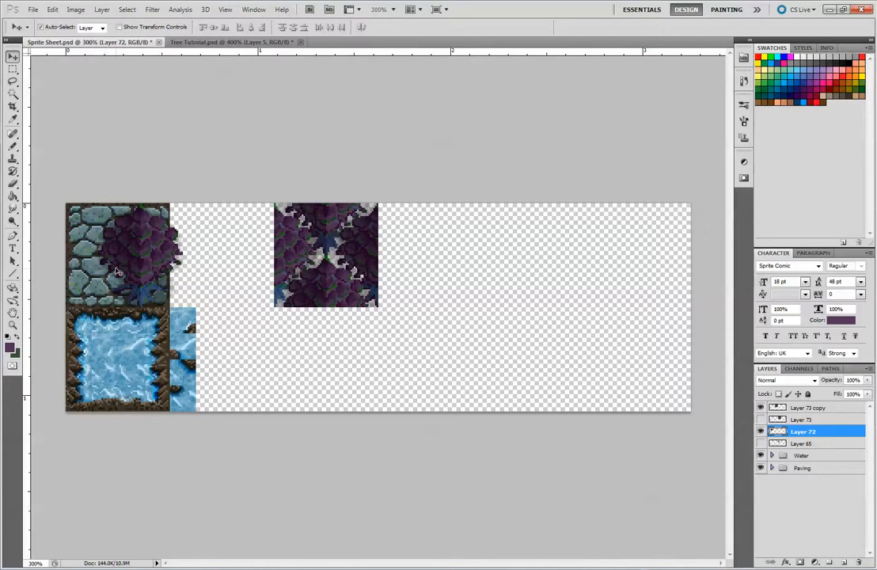
key("ctrl+z")
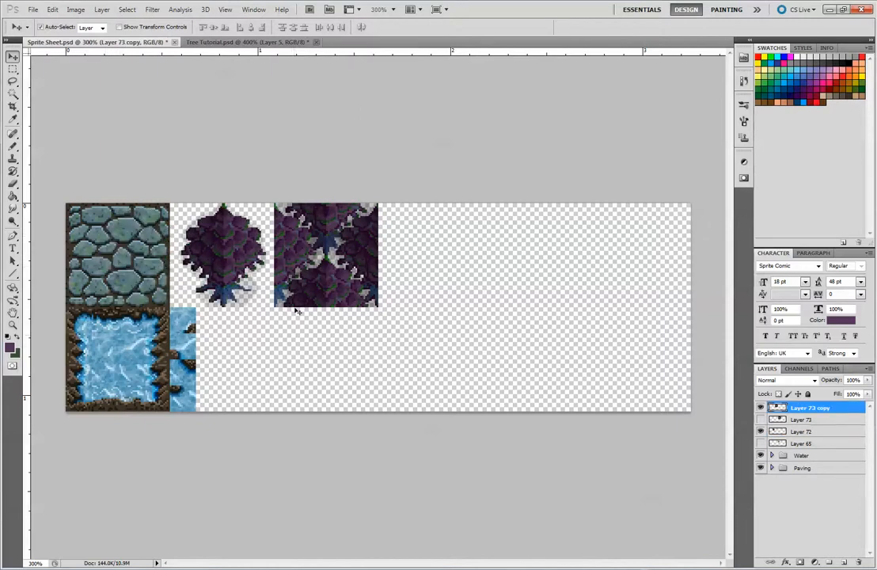
left_click(250, 43)
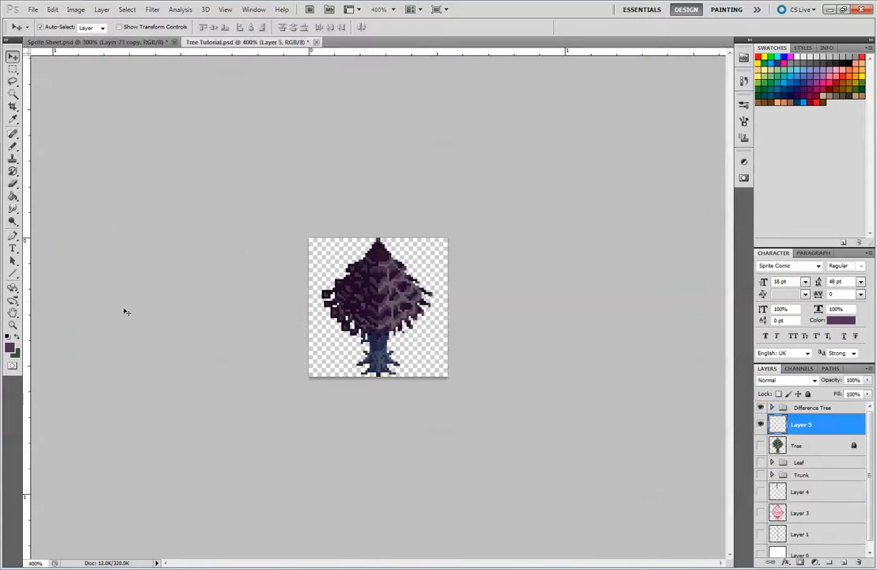
Switch to the Brush tool at size 4, paint a test stroke beside the trunk, and undo it.
left_click(13, 146)
right_click(14, 148)
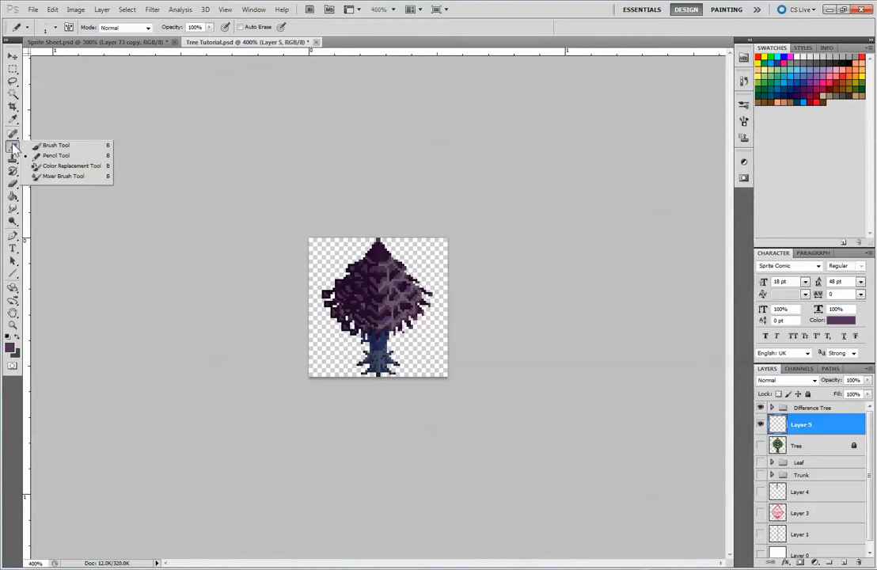
left_click(79, 146)
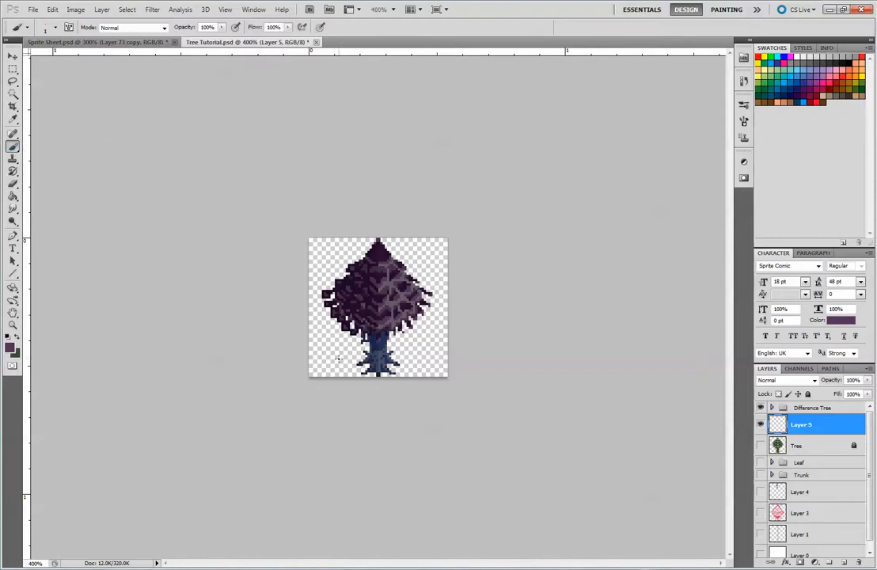
key("]")
left_click_drag(326, 353, 351, 367)
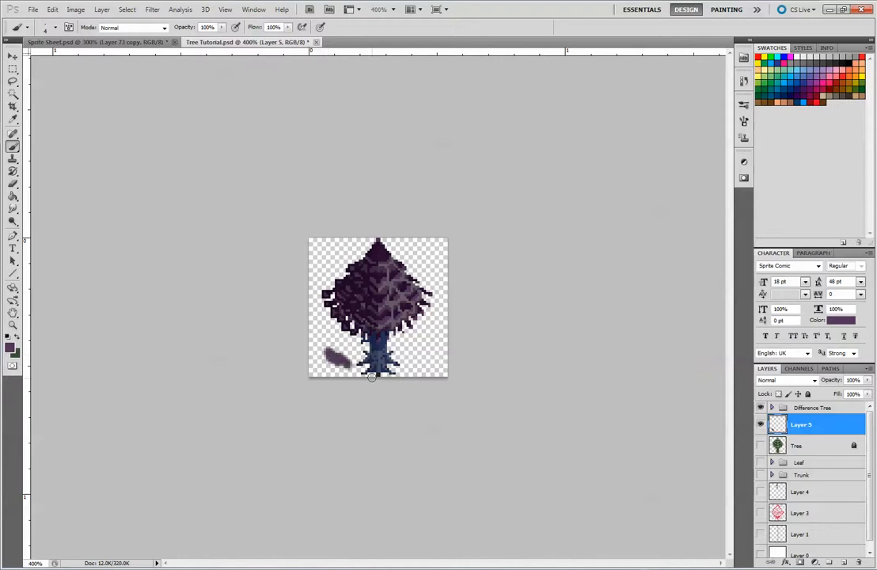
key("ctrl+z")
Paint a soft black shadow around the foliage outline and trunk base on Layer 5, with the layer opacity set to 30%.
left_click(9, 348)
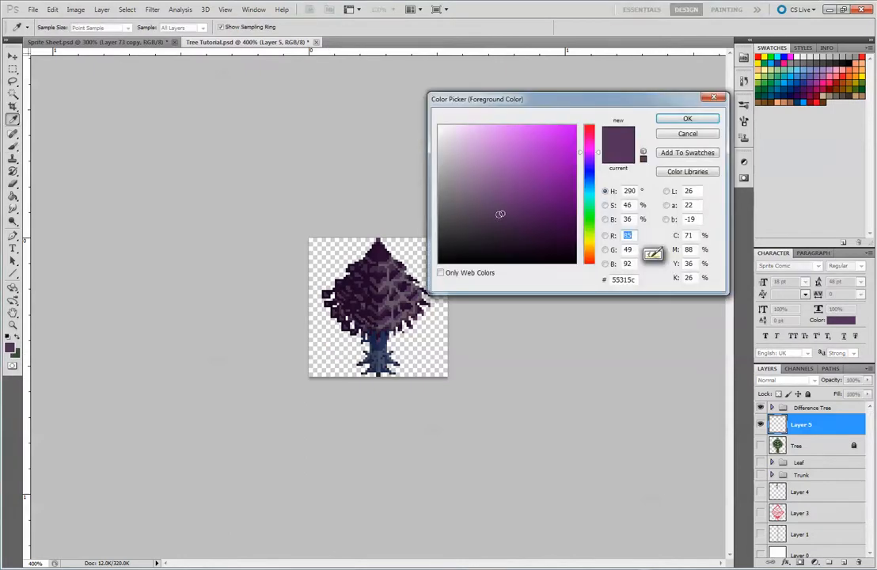
left_click_drag(500, 232, 488, 267)
left_click(687, 119)
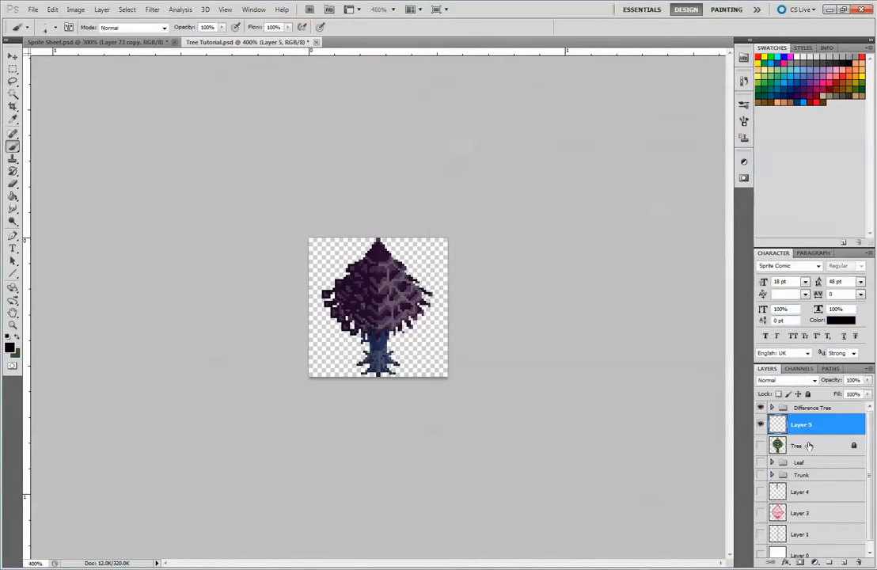
left_click(868, 380)
mouse_move(826, 396)
left_mouse_down()
mouse_move(819, 390)
mouse_move(830, 398)
left_mouse_up()
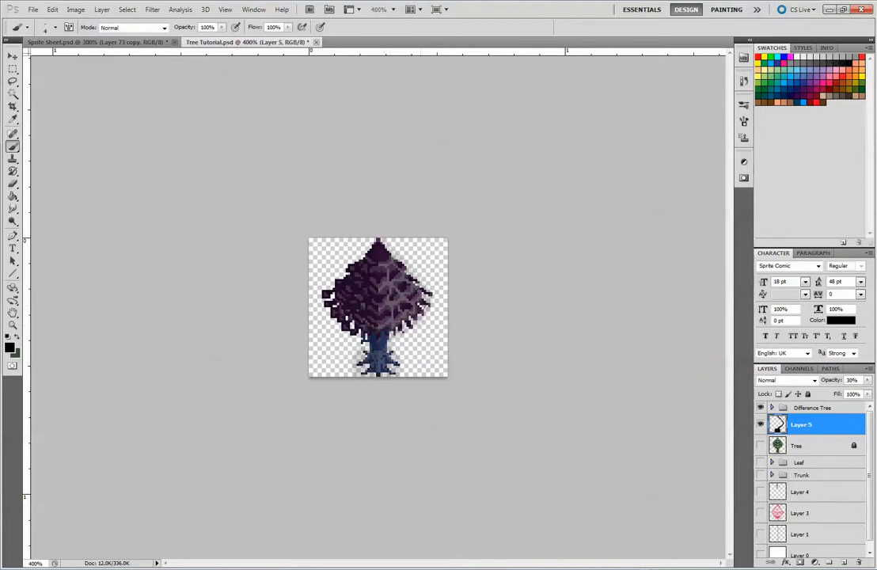
mouse_move(358, 363)
left_mouse_down()
mouse_move(345, 357)
mouse_move(362, 348)
mouse_move(359, 372)
left_mouse_up()
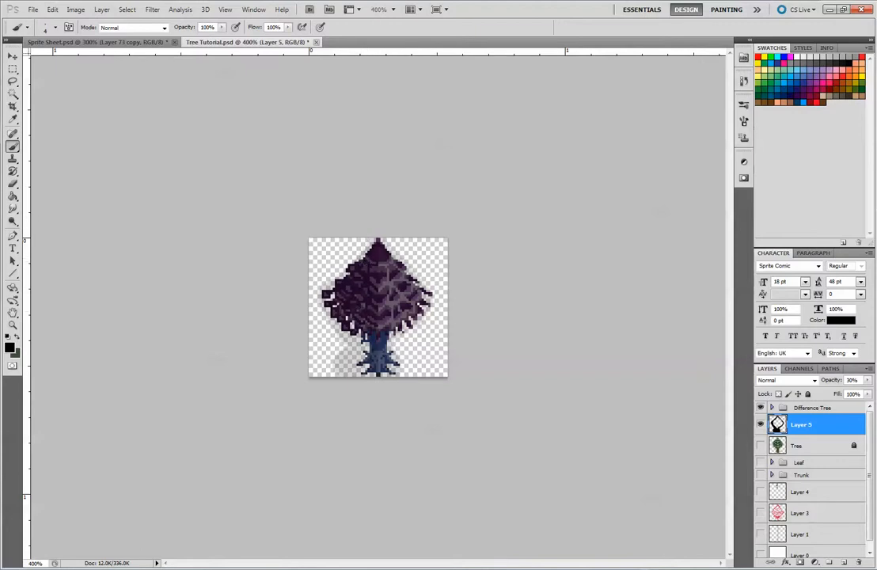
Rename the shadow layer below the Difference Tree group "Ground Shadow".
left_click(13, 69)
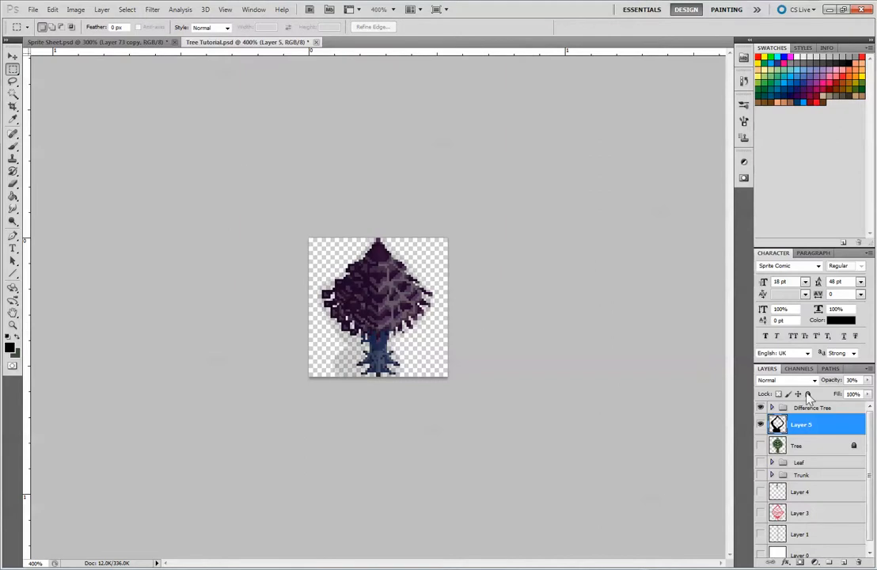
left_click(772, 407)
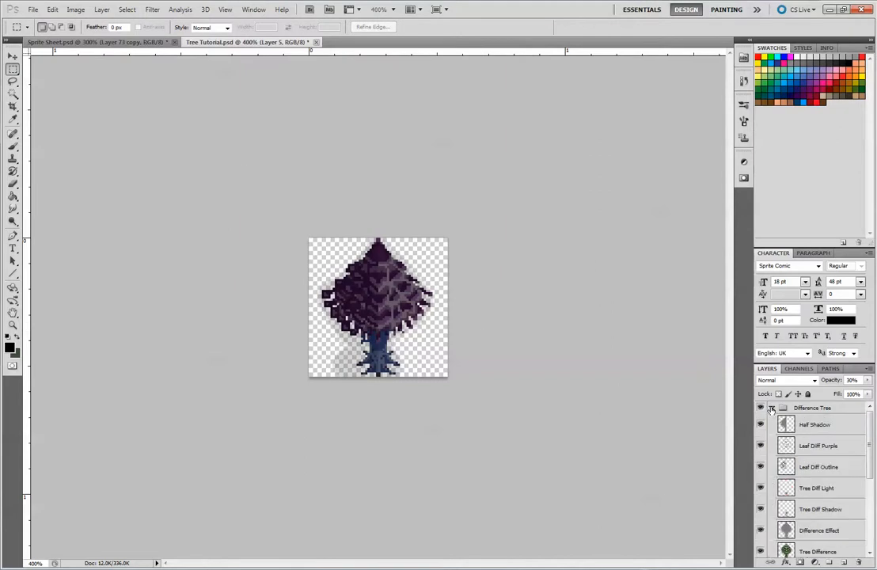
left_click(773, 408)
double_click(799, 426)
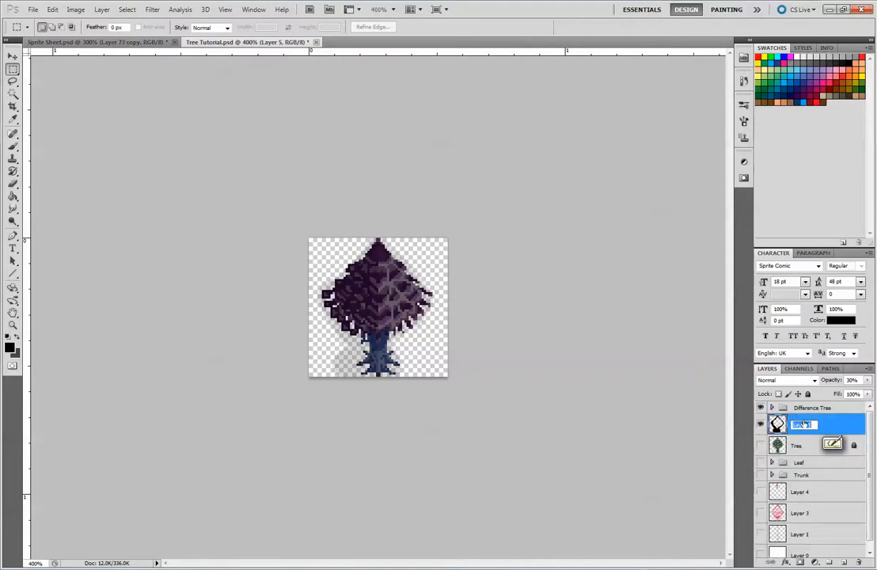
type("S")
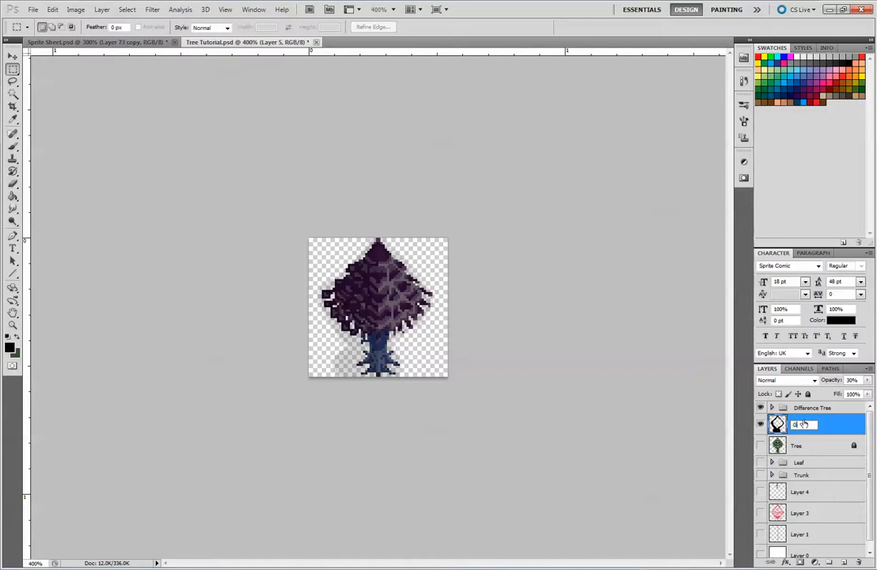
type("round Shadow")
key("Return")
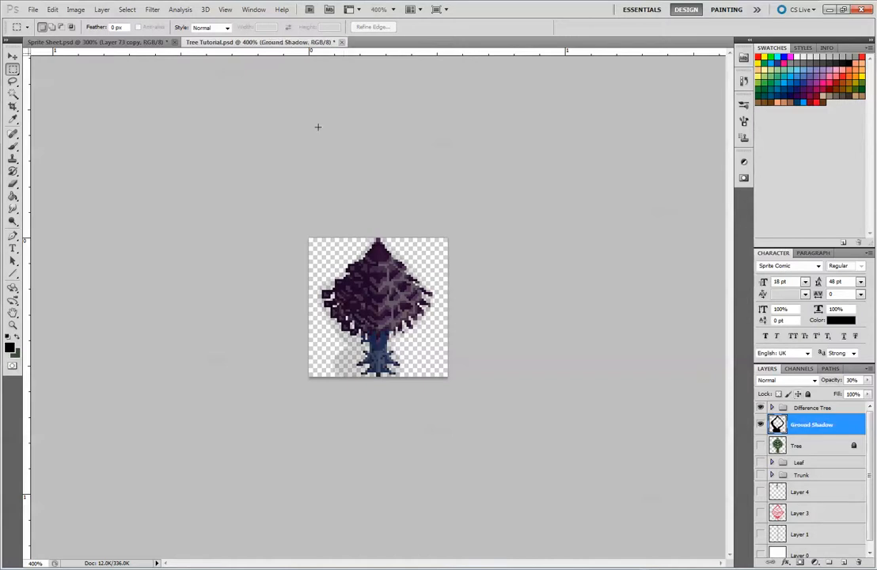
Select the whole canvas and create a new layer group above the Difference Tree group.
right_click(13, 69)
left_click(72, 68)
key("ctrl+a")
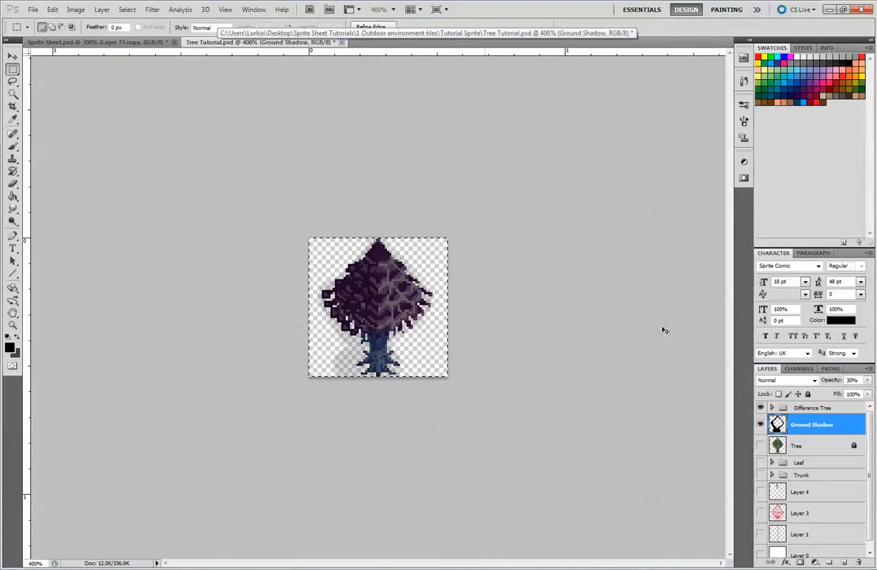
left_click(814, 408)
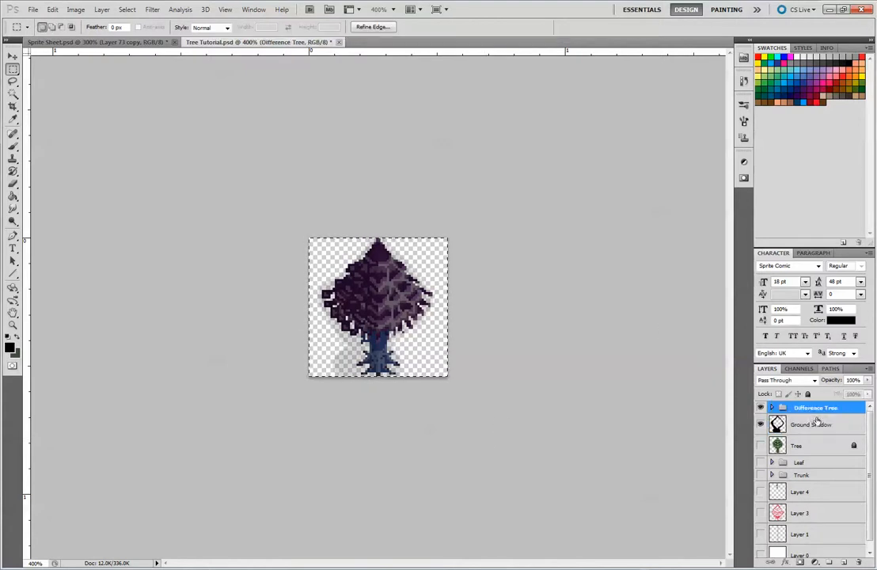
left_click(828, 562)
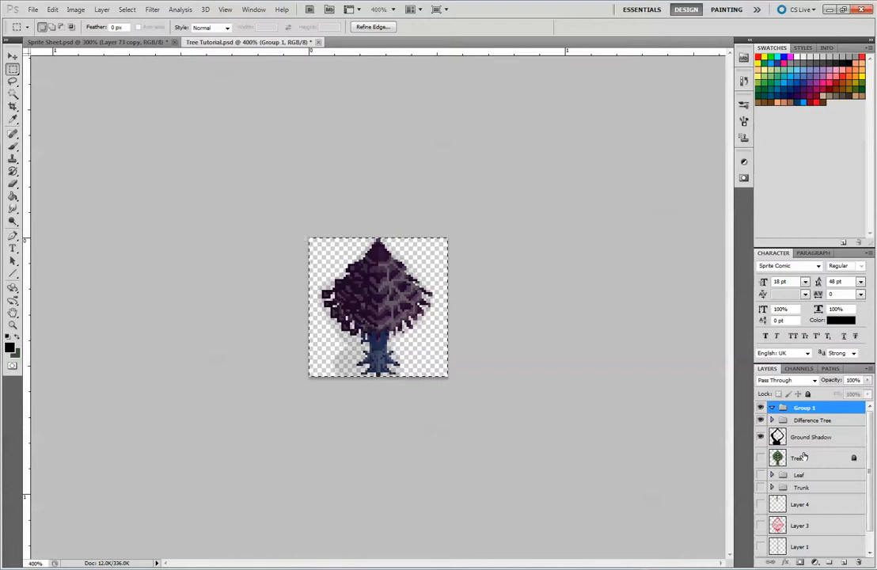
Place four merged copies of the visible tree in the new group and hide the Difference Tree group and Ground Shadow layer.
key("ctrl+shift+alt+e")
key("ctrl+shift+alt+e")
key("ctrl+shift+alt+e")
key("ctrl+shift+alt+e")
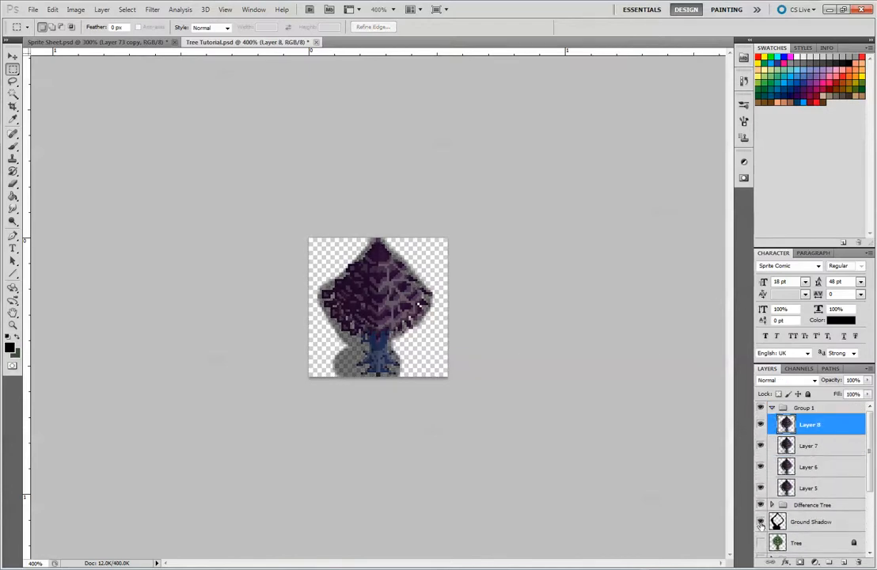
mouse_move(870, 449)
left_mouse_down()
mouse_move(868, 513)
mouse_move(868, 447)
left_mouse_up()
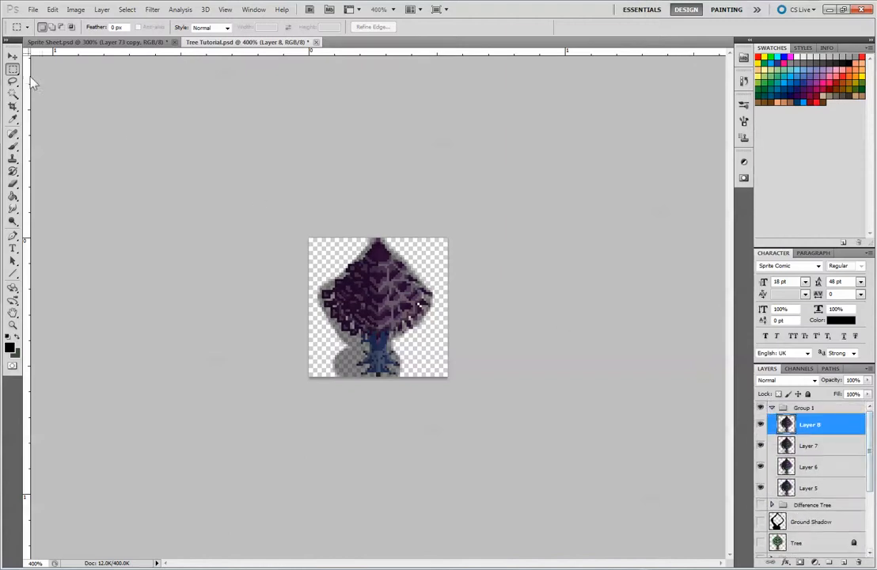
Move the Layer 8 tree copy right until its trunk is centred on the canvas's right edge.
left_click(13, 56)
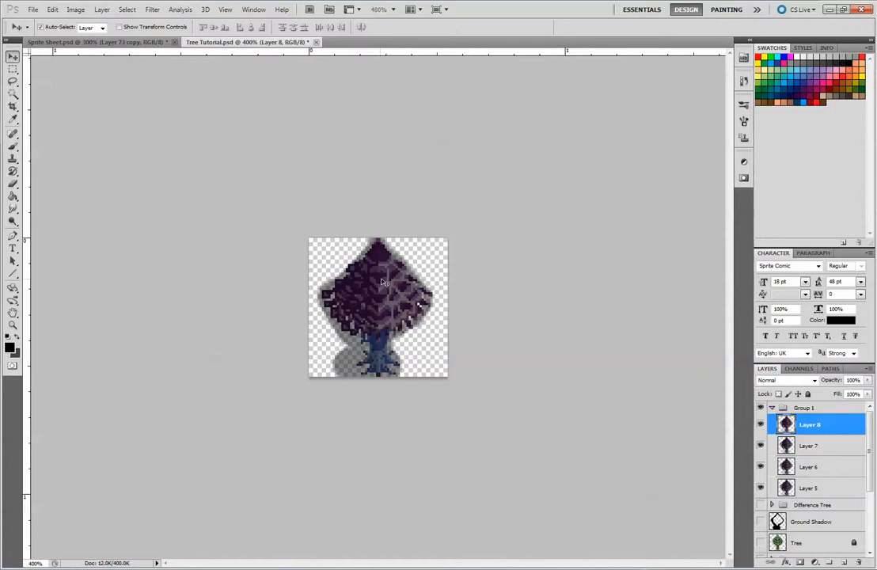
left_click_drag(381, 275, 450, 269)
key("Left")
key("Left")
key("Left")
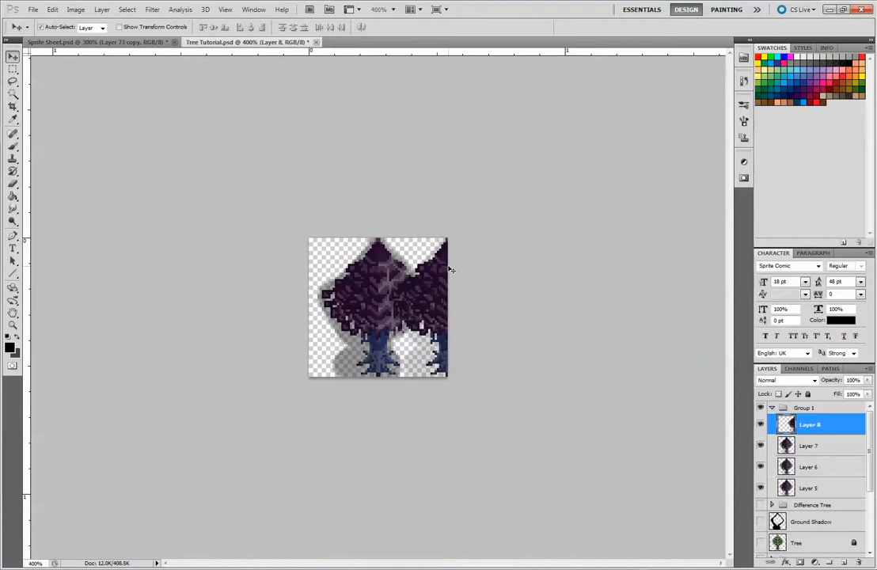
key("Right")
Move the Layer 7 tree copy left until its trunk is centred on the canvas's left edge.
left_click_drag(378, 293, 340, 297)
key("Left")
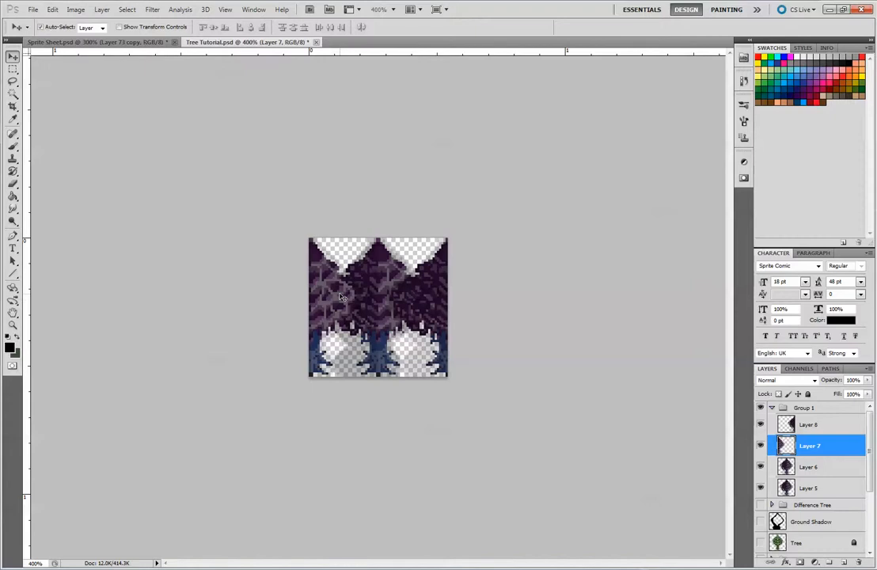
key("Left")
Move the Layer 6 tree copy down into the lower half of the canvas and hide Layer 5.
left_click_drag(380, 299, 375, 266)
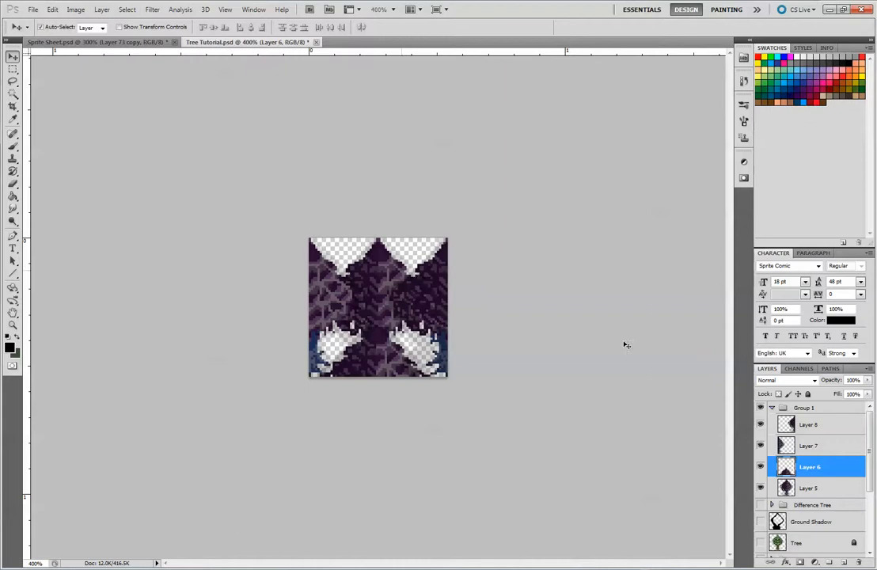
left_click(760, 488)
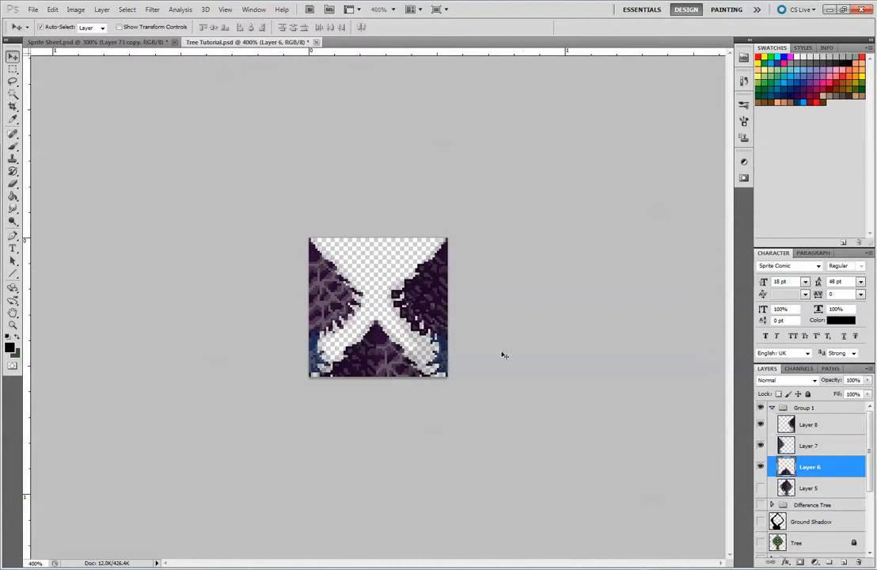
Set the rectangular marquee to a fixed size of 64 by 32 px, mark the canvas's upper half to locate its middle, and deselect.
left_click(13, 69)
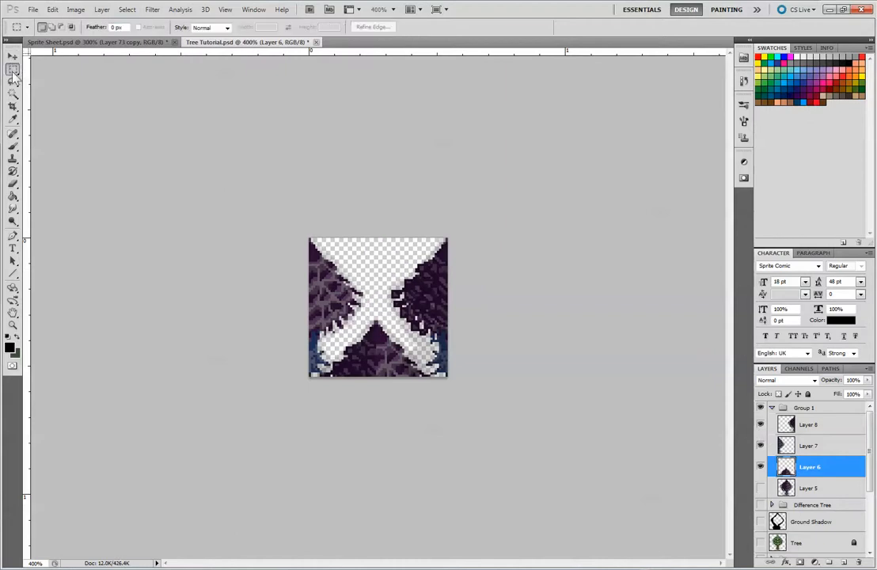
left_click(226, 28)
left_click(205, 54)
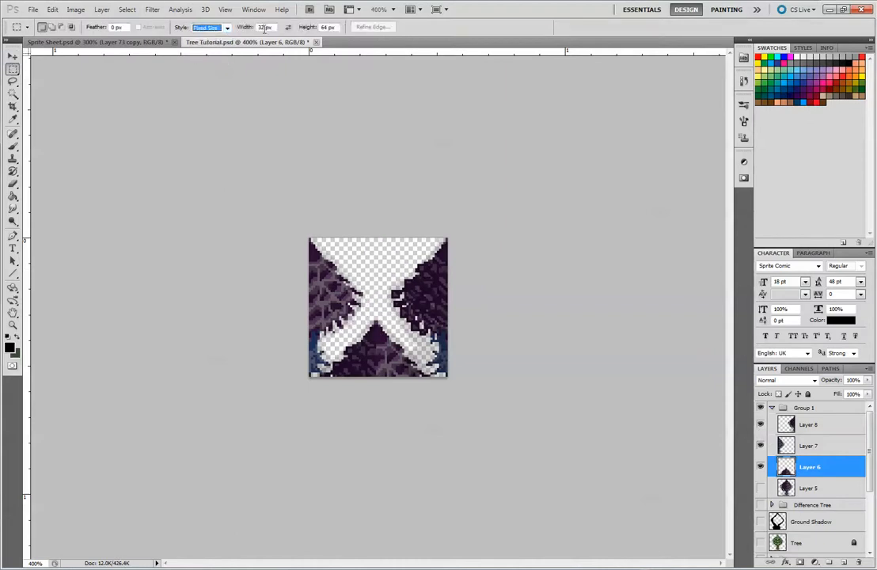
left_click(261, 27)
left_click_drag(258, 27, 256, 34)
type("6")
type("32")
left_click_drag(358, 301, 309, 308)
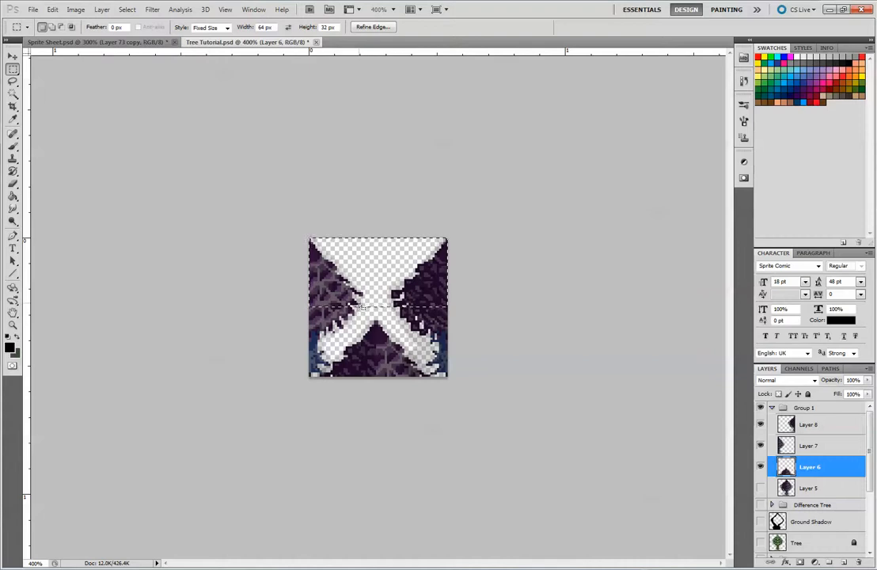
key("ctrl+plus")
key("ctrl+plus")
key("ctrl+plus")
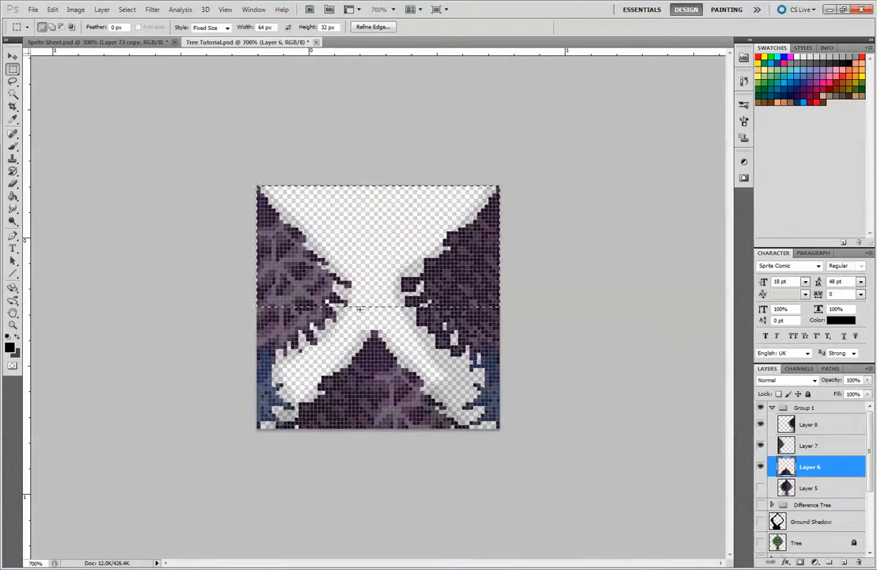
key("ctrl+d")
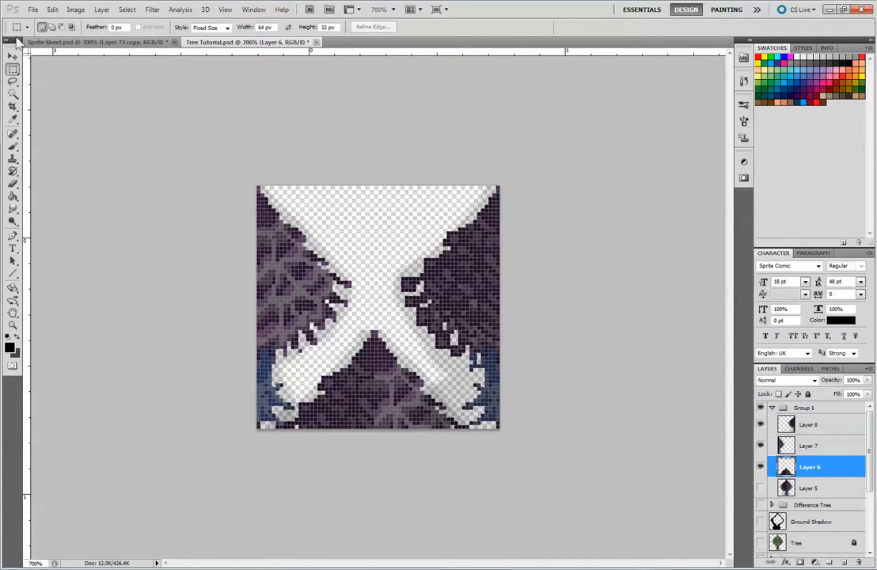
Nudge the Layer 6 tree copy upward until its tip sits slightly above the middle of the canvas.
key("v")
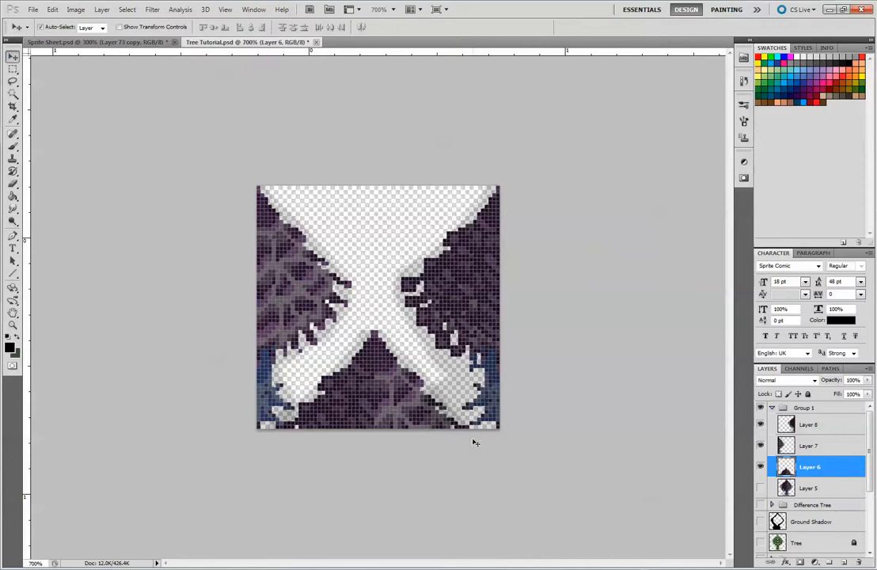
key("Up")
key("Up")
key("Up")
key("Up")
key("Up")
key("Up")
key("Up")
key("Up")
key("Up")
key("Up")
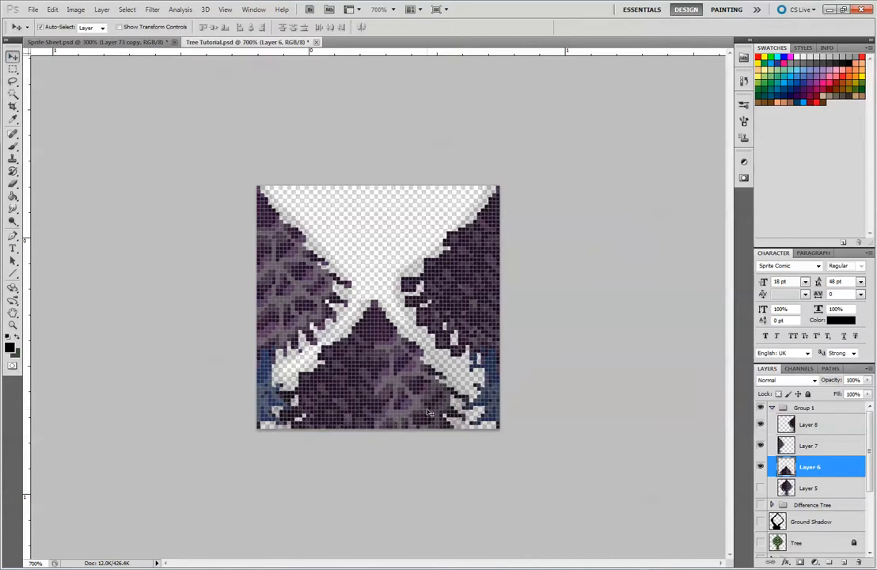
key("Up")
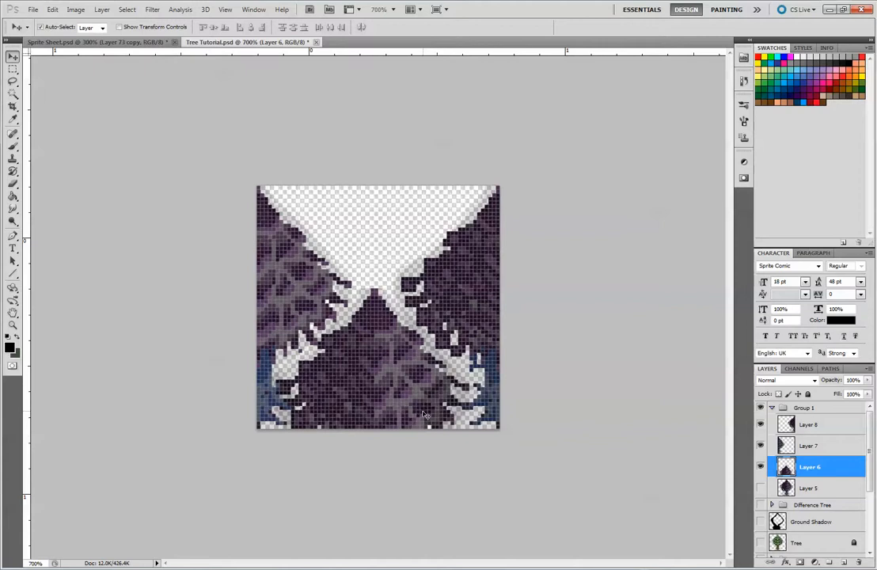
Nudge the Layer 6 tree copy up slightly, show Layer 5, and move its tree up until the trunk base meets Layer 6's tip.
key("Up")
key("Up")
left_click(760, 488)
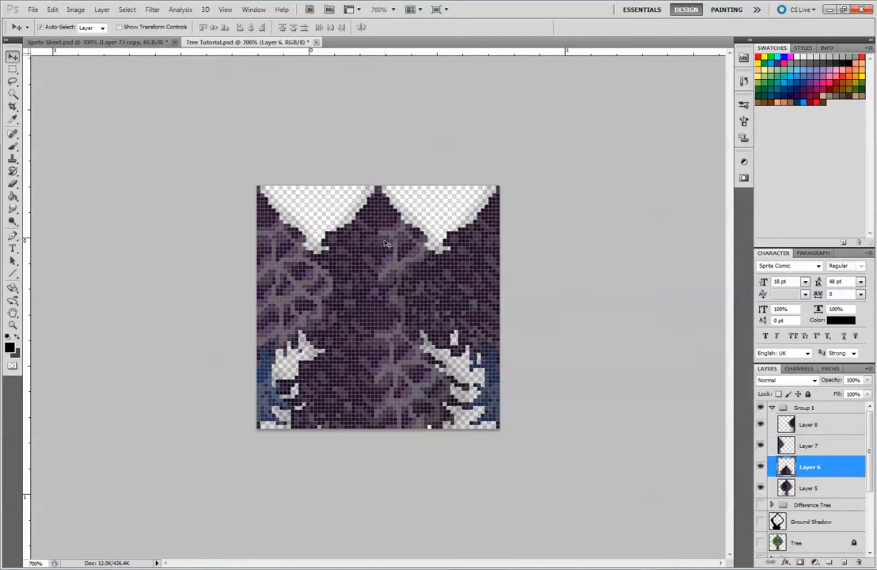
left_click_drag(385, 242, 387, 103)
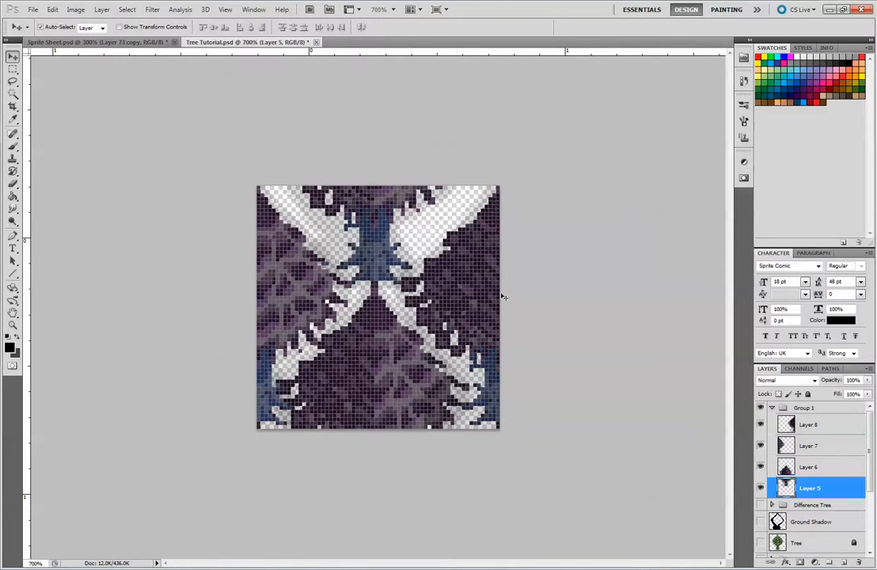
Return the rectangular marquee to the Normal style, select the whole canvas, and copy its merged contents.
key("ctrl+minus")
key("ctrl+minus")
key("ctrl+minus")
key("ctrl+minus")
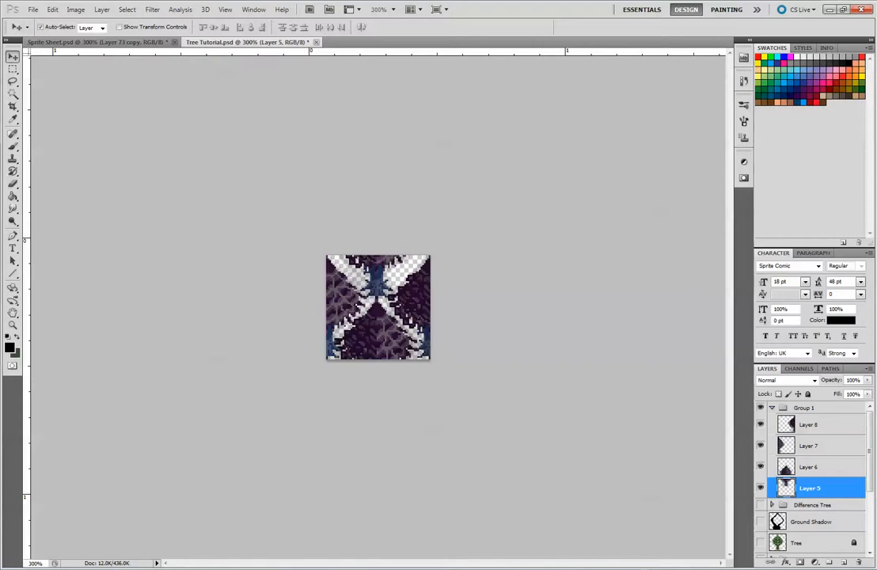
left_click(13, 69)
left_click_drag(273, 266, 270, 259)
key("ctrl+d")
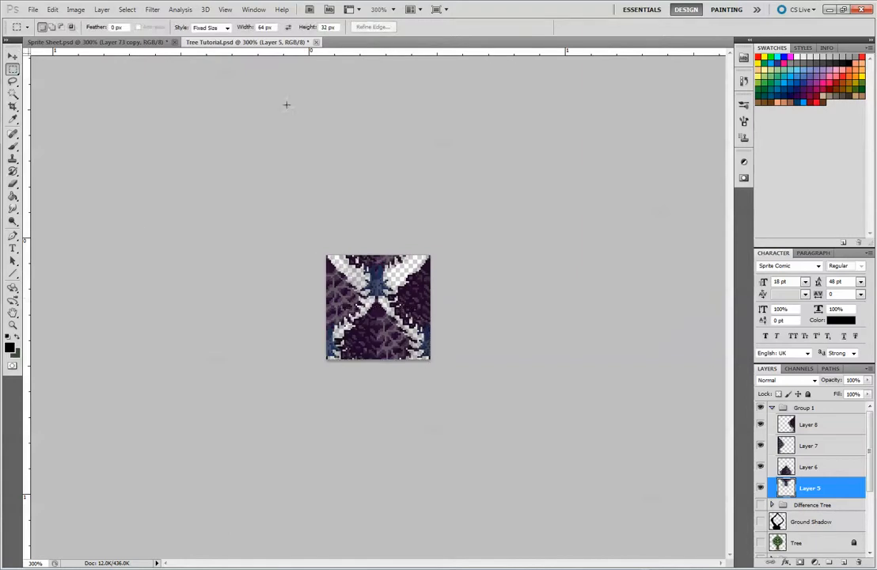
left_click(208, 27)
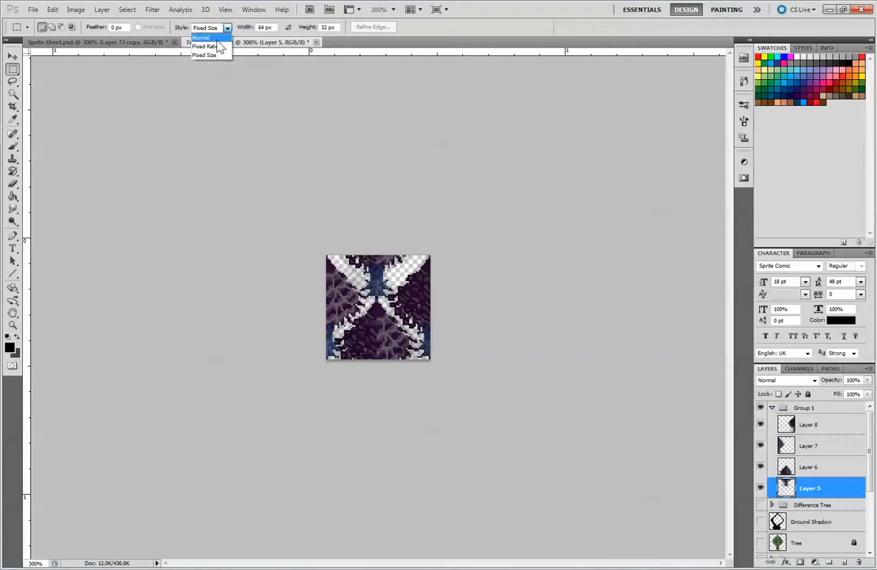
left_click(219, 39)
key("ctrl+a")
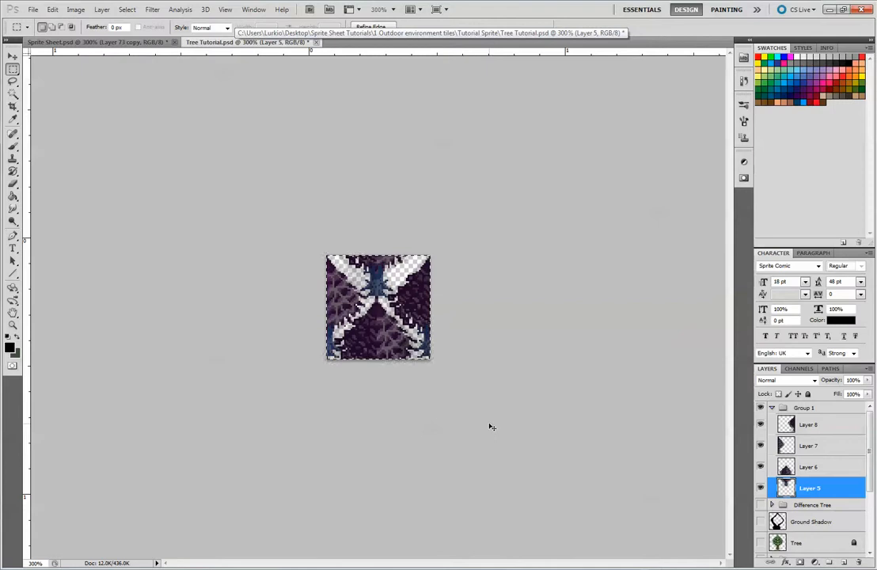
Paste two copies of the forest tile into Sprite Sheet.psd and align them side by side on the empty area.
left_click(114, 46)
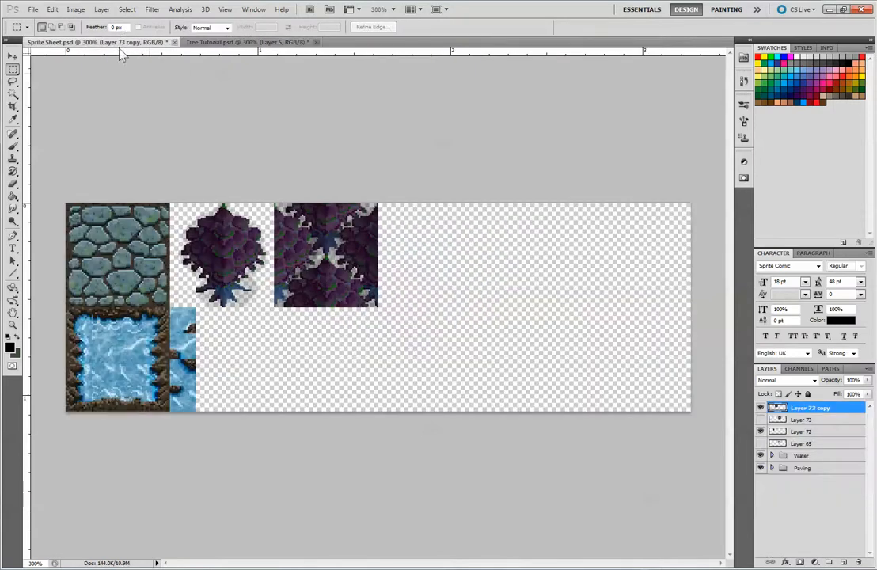
key("ctrl+v")
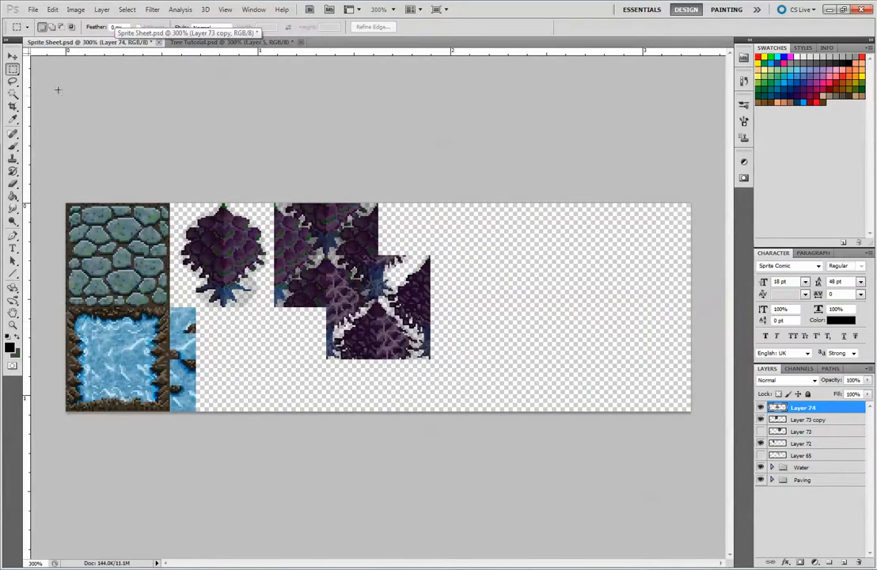
left_click(13, 55)
left_click_drag(423, 294, 614, 303)
key("ctrl+v")
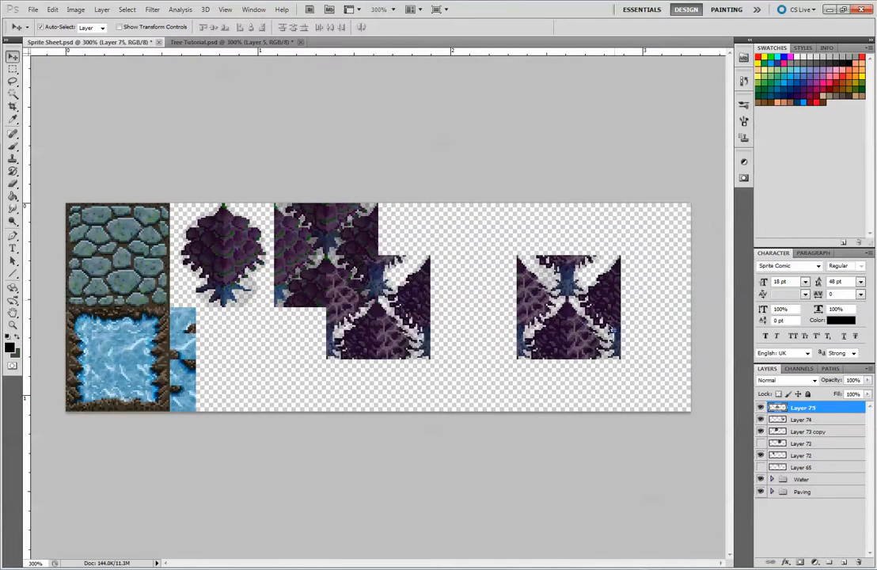
left_click_drag(414, 307, 501, 302)
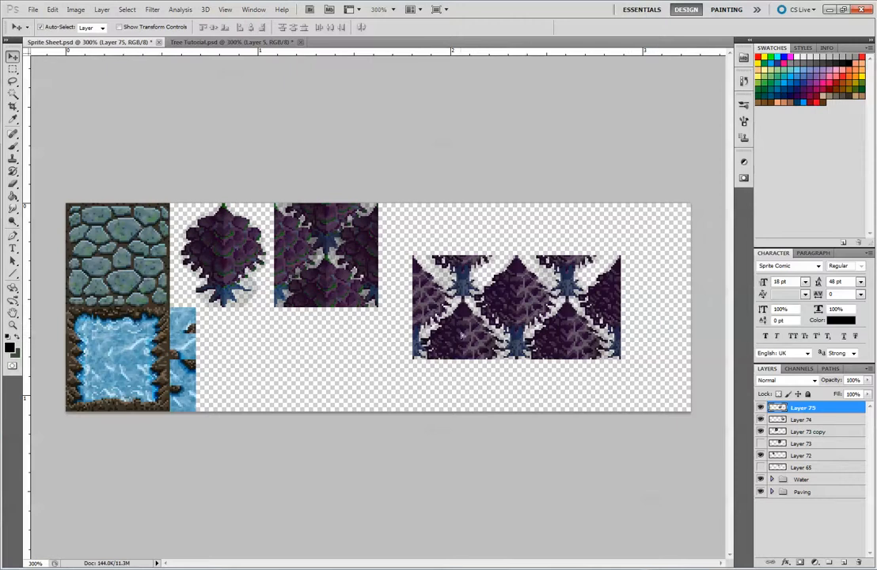
Stack the two pasted forest tiles vertically, edge to edge, to test how they repeat from top to bottom.
left_click_drag(462, 335, 567, 245)
left_click_drag(660, 222, 581, 293)
left_click_drag(580, 237, 563, 289)
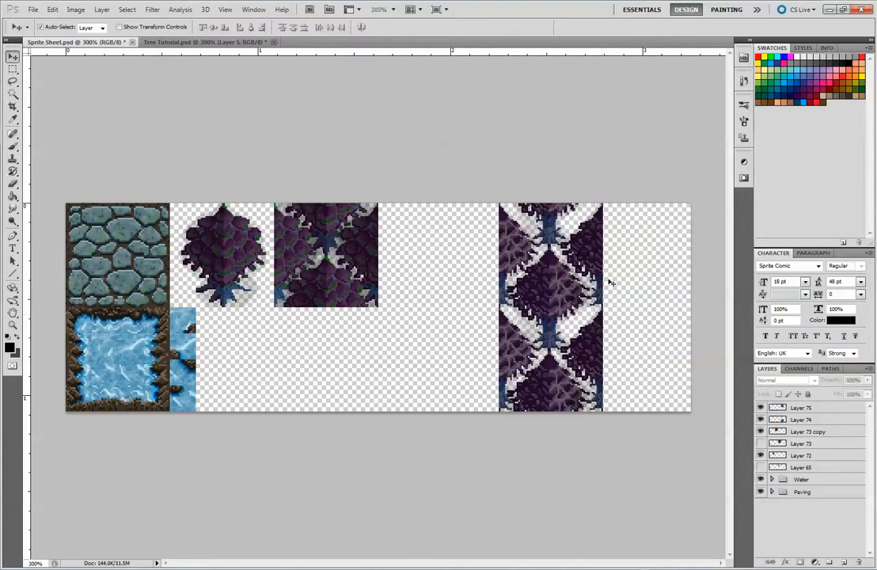
Rejoin the two forest tiles side by side and move them together onto the empty area clear of the old forest tile.
left_click_drag(603, 229, 707, 333)
left_click_drag(614, 352, 608, 350)
mouse_move(564, 284)
left_mouse_down()
mouse_move(608, 341)
mouse_move(559, 275)
left_mouse_up()
left_click(625, 348)
left_click_drag(619, 307, 411, 307)
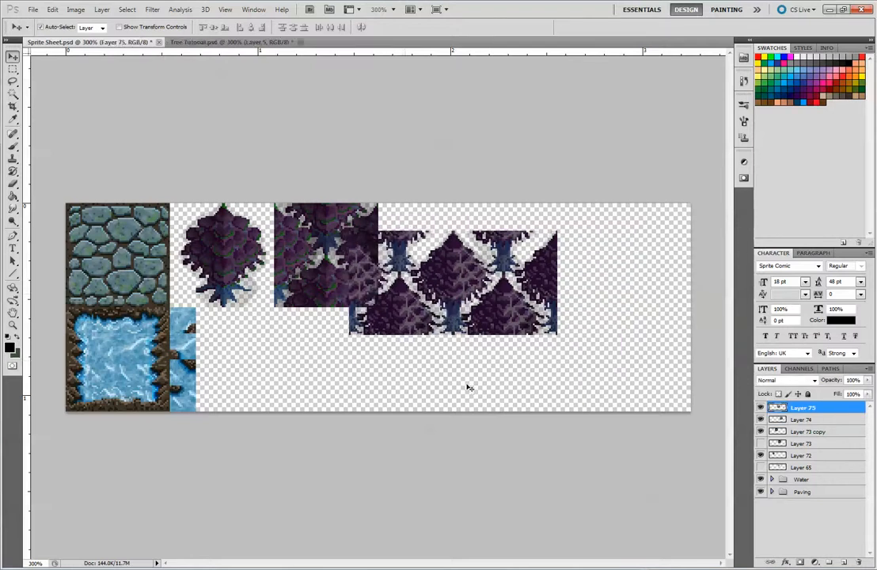
left_click(457, 277, "shift")
left_click_drag(457, 277, 541, 301)
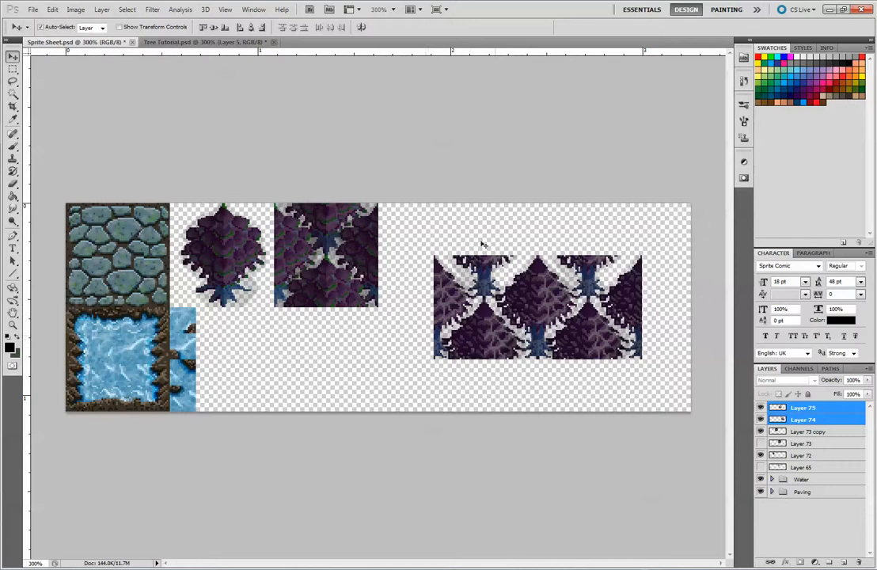
In Tree Tutorial.psd, hide Layers 5 to 8 and show the Ground Shadow layer and the Difference Tree group.
left_click(208, 41)
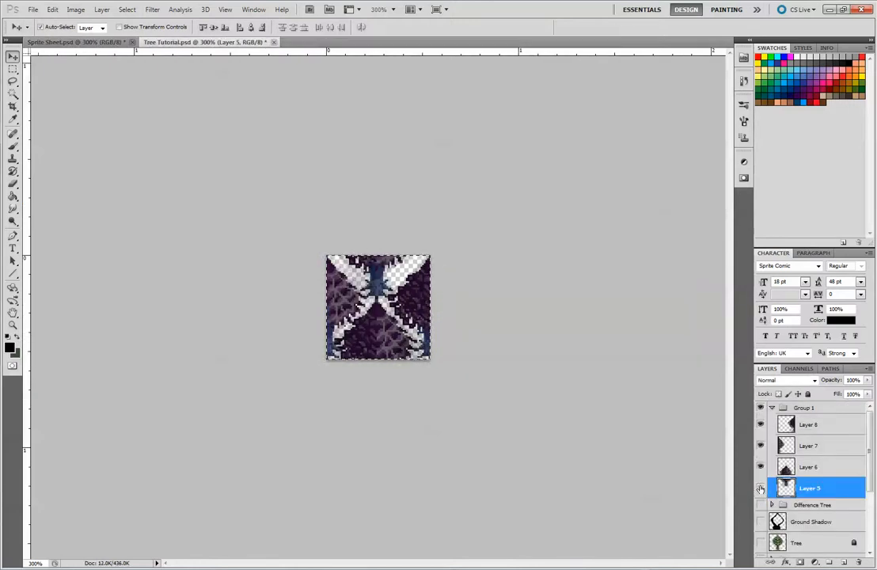
left_click_drag(760, 489, 759, 425)
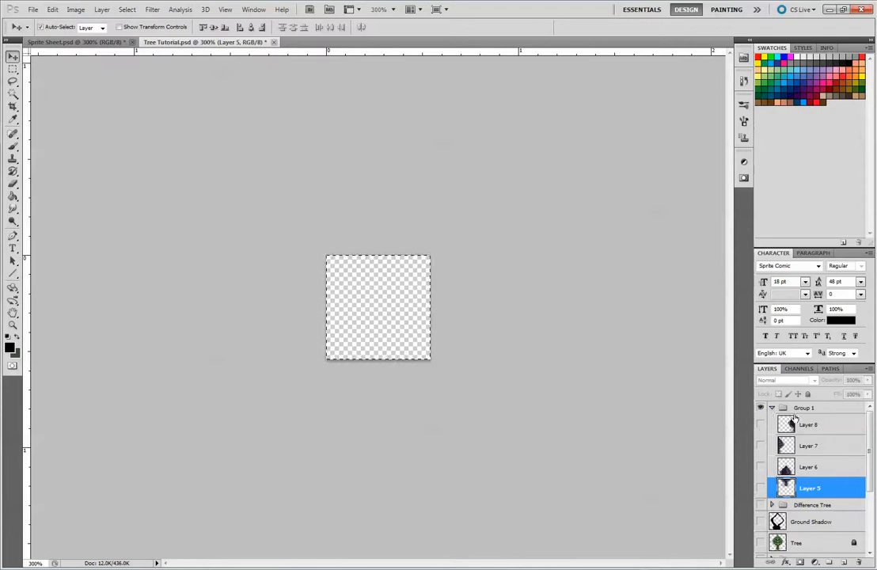
scroll(780, 465, "down", 3)
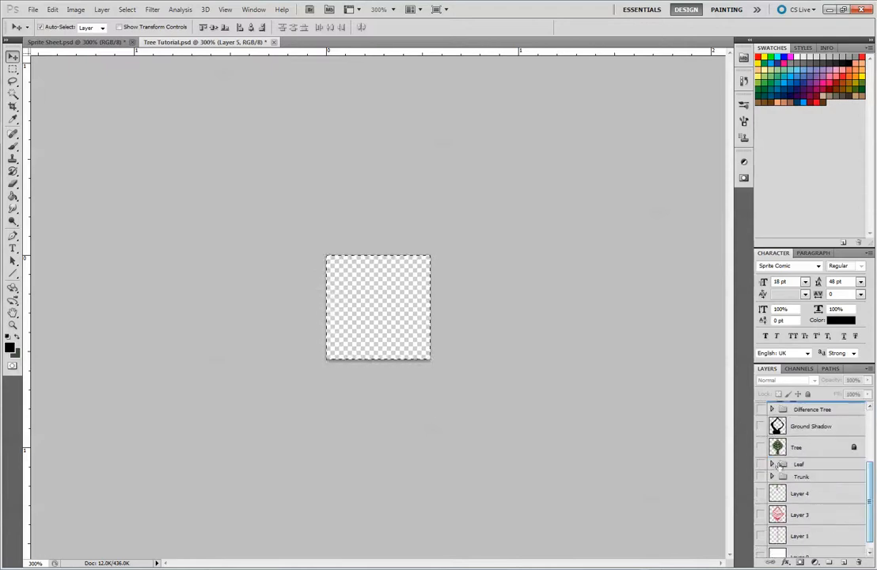
left_click(760, 425)
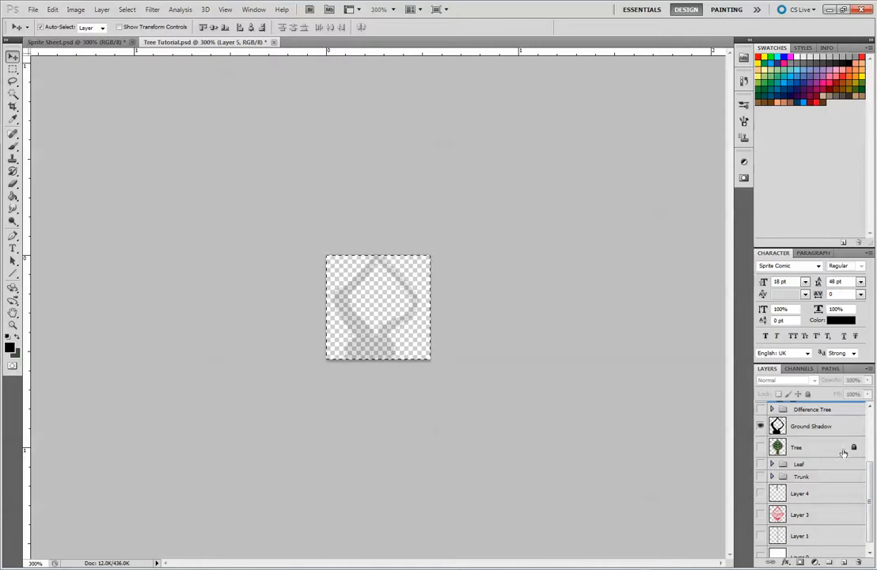
scroll(756, 418, "up", 3)
left_click(760, 489)
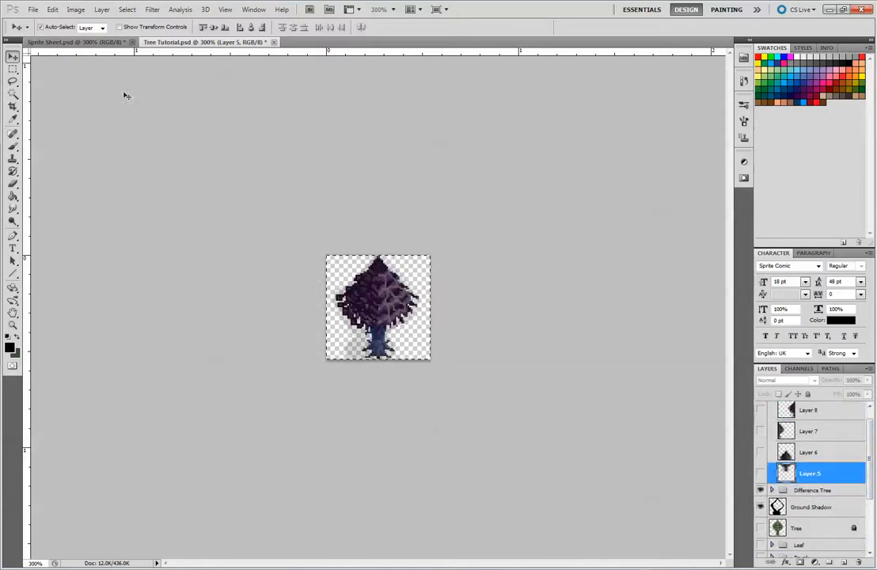
Paste the merged single purple tree into Sprite Sheet.psd, try it over the stone tile, and place it beside the water tiles.
left_click(83, 41)
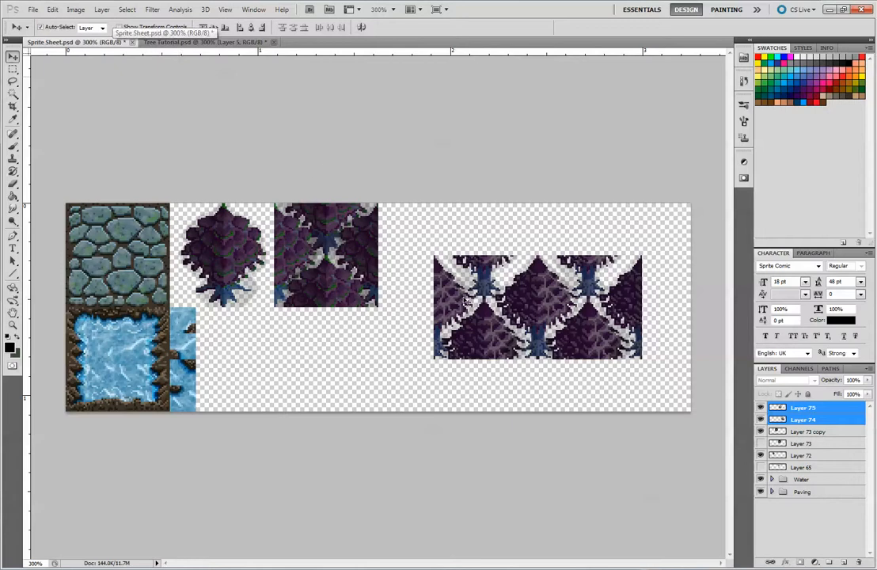
key("ctrl+v")
left_click_drag(393, 311, 148, 249)
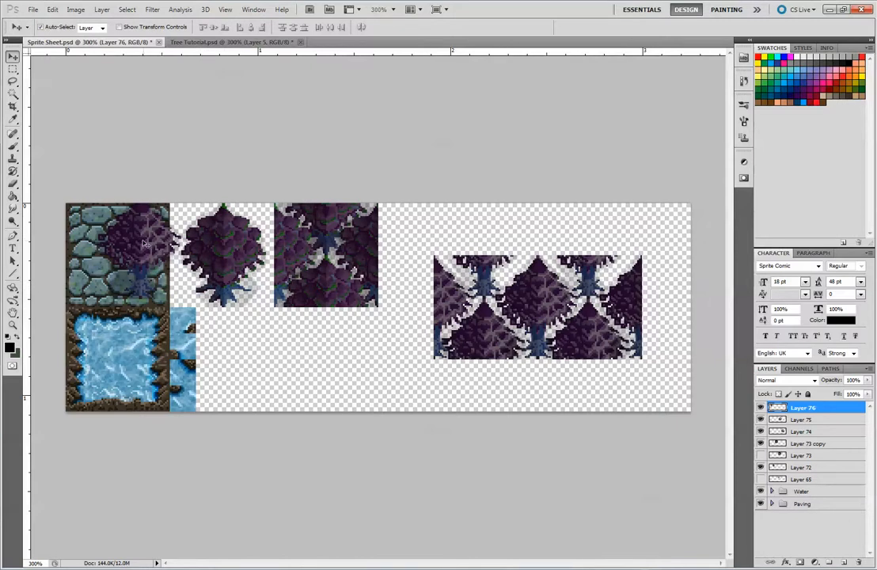
left_click_drag(144, 243, 246, 356)
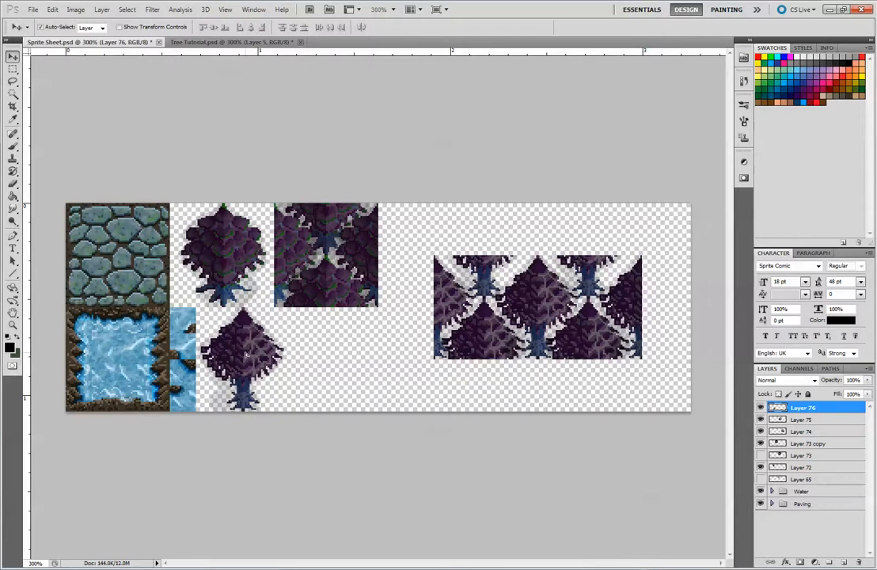
Set the rectangular marquee to a fixed size of 32 by 64 px, check the new tree's two halves with it, and deselect.
left_click(13, 70)
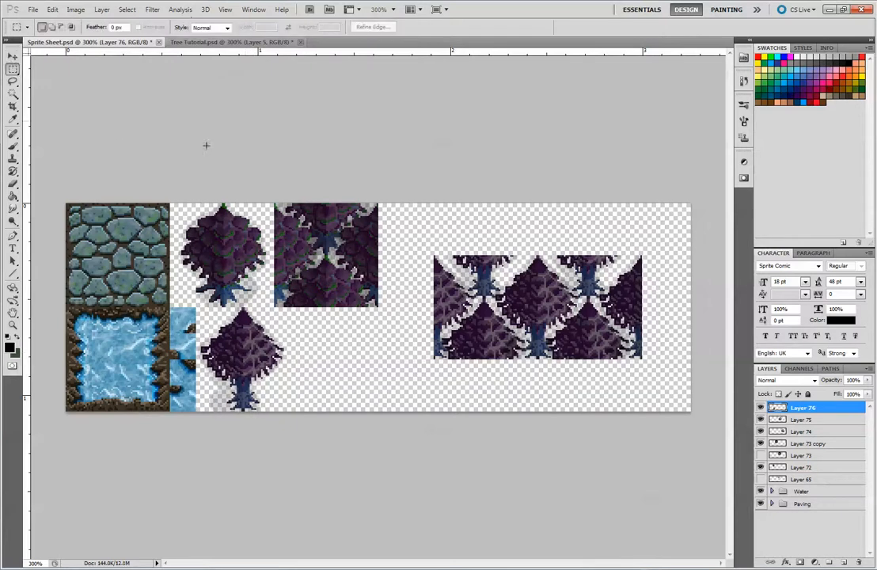
left_click_drag(278, 309, 318, 345)
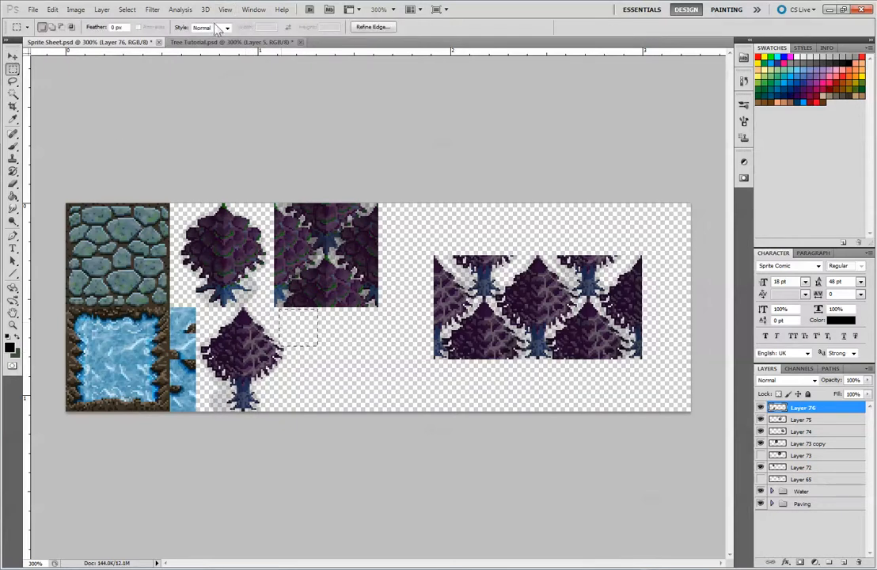
left_click(227, 27)
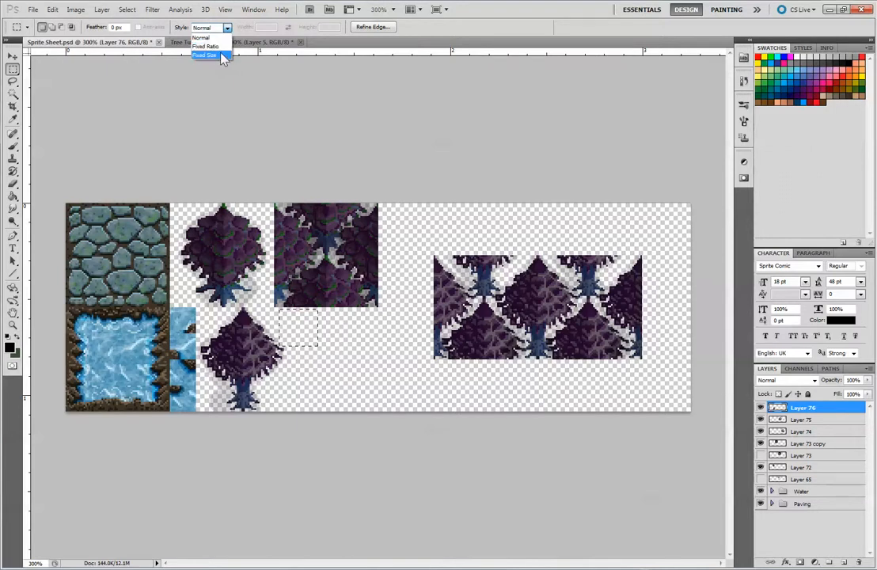
left_click(224, 57)
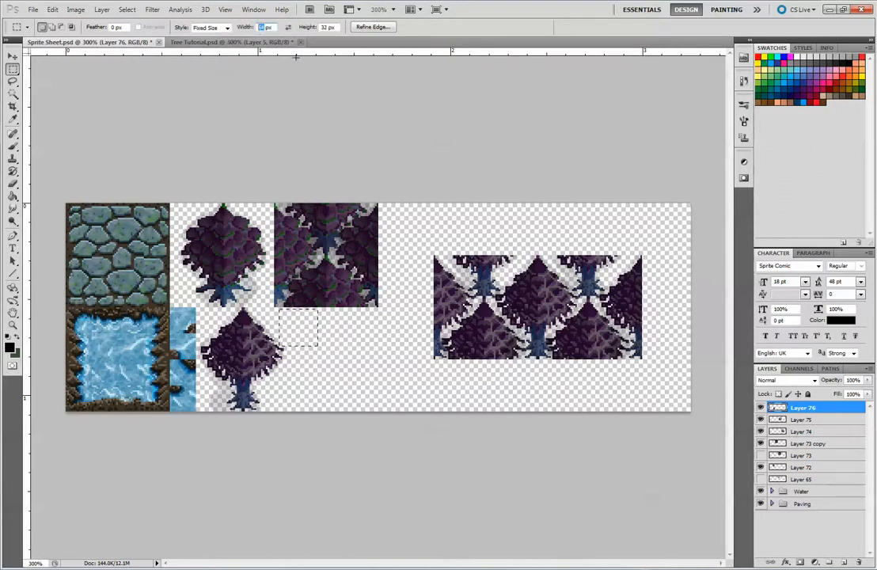
type("32")
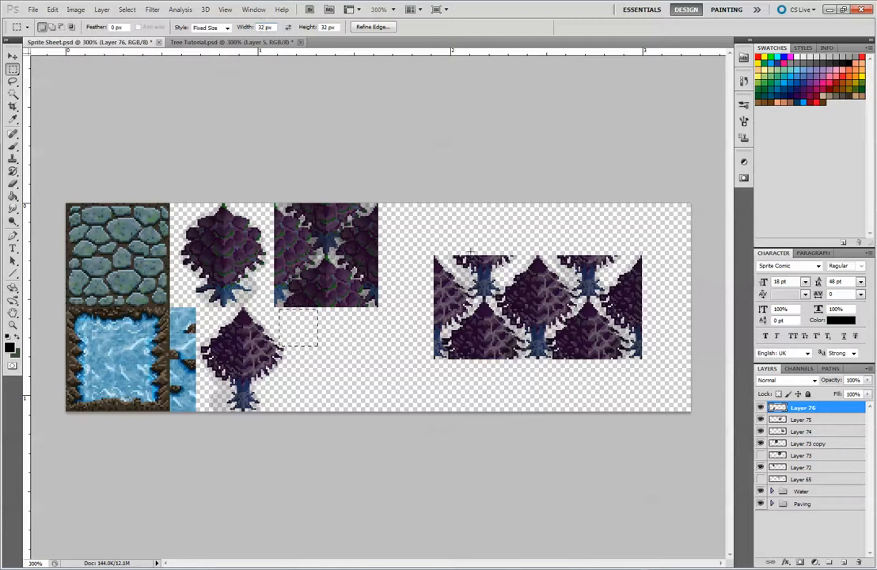
left_click(326, 27)
left_click_drag(334, 327, 197, 345)
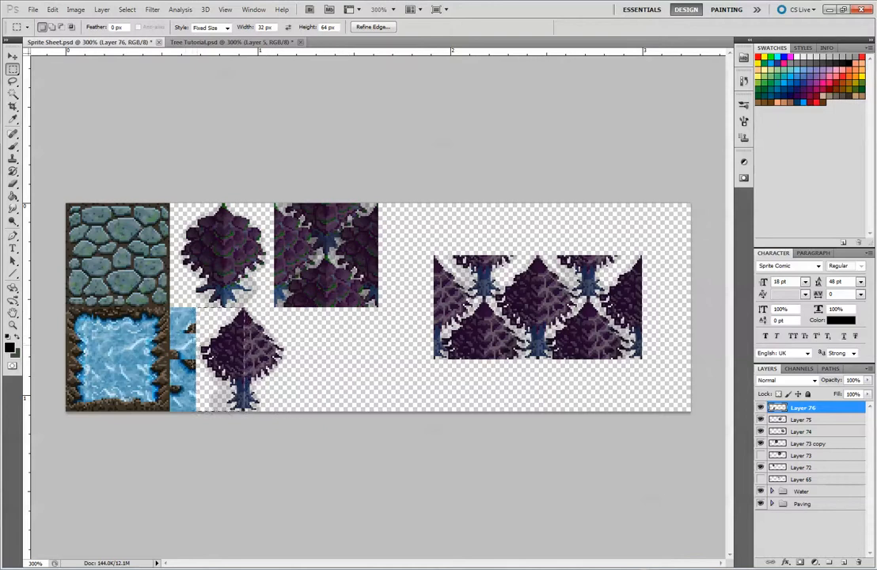
left_click_drag(200, 349, 253, 349)
key("v")
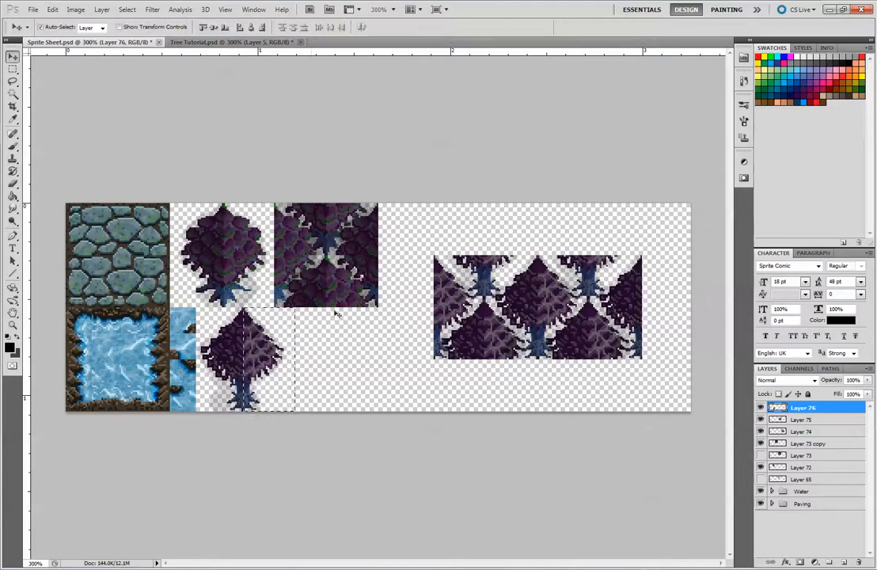
key("ctrl+d")
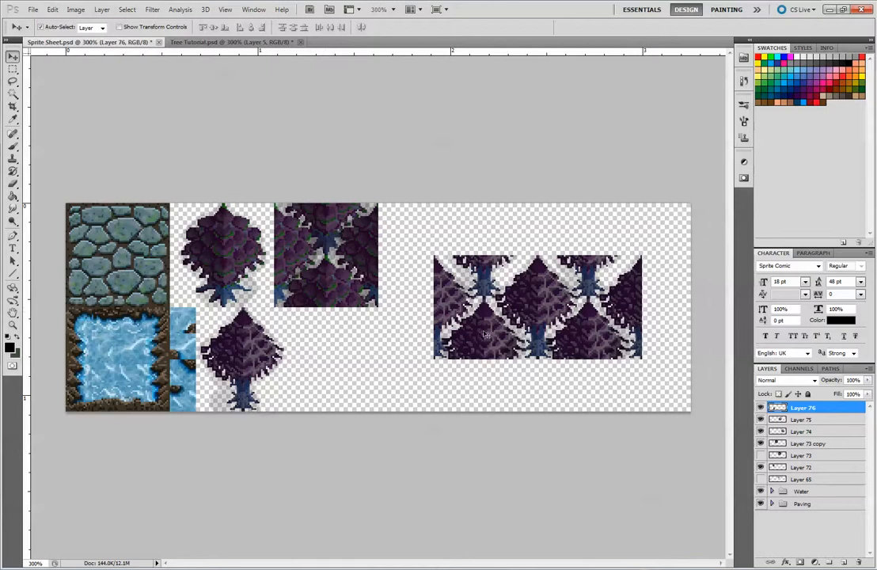
Move the Layer 75 forest tile beside the new single tree and delete the duplicate tile on Layer 74.
left_click_drag(485, 334, 361, 384)
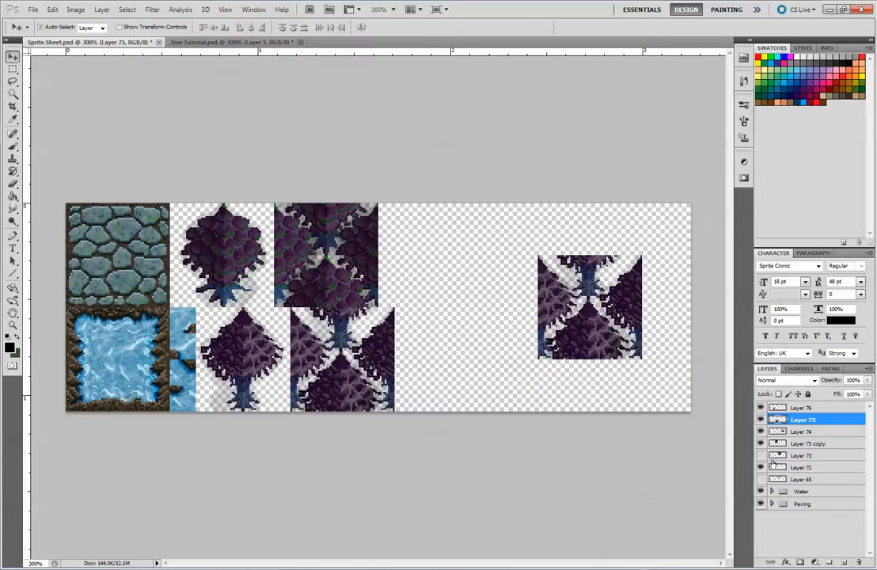
left_click(759, 468)
left_click(760, 468)
left_click(760, 445)
left_click(759, 444)
left_click(760, 432)
left_click(760, 432)
left_click(760, 431)
left_click(806, 433)
key("Delete")
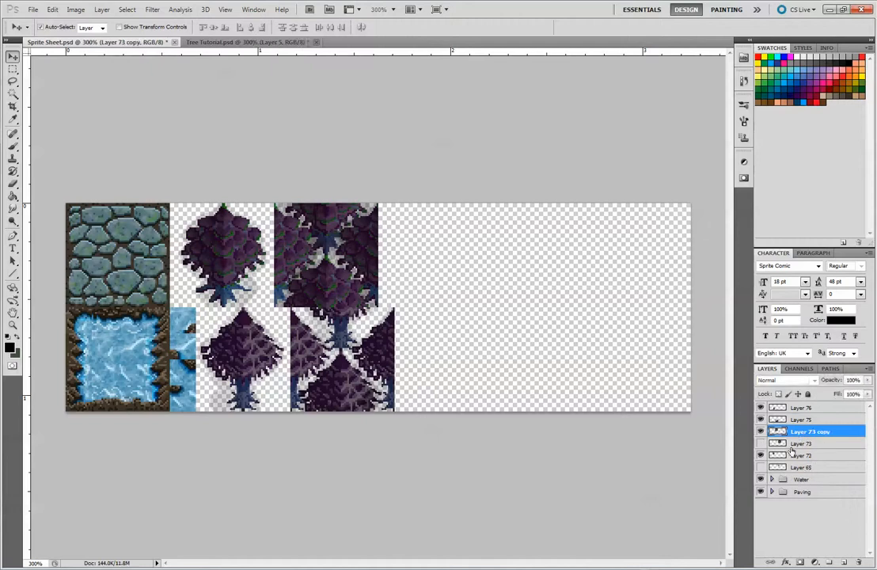
Show only the green Tree layer in Tree Tutorial.psd, and paste its merged copy beside the new forest tile in Sprite Sheet.psd.
left_click(255, 41)
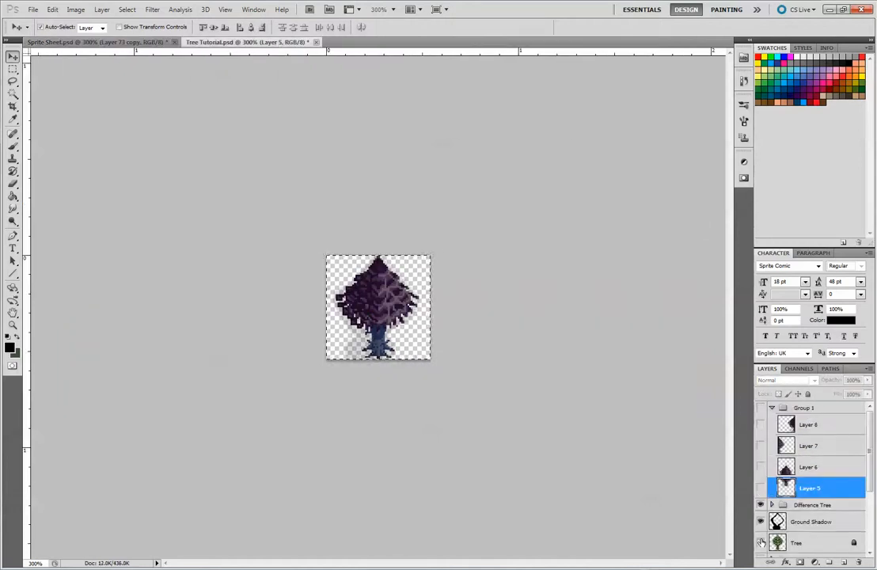
left_click_drag(760, 407, 761, 521)
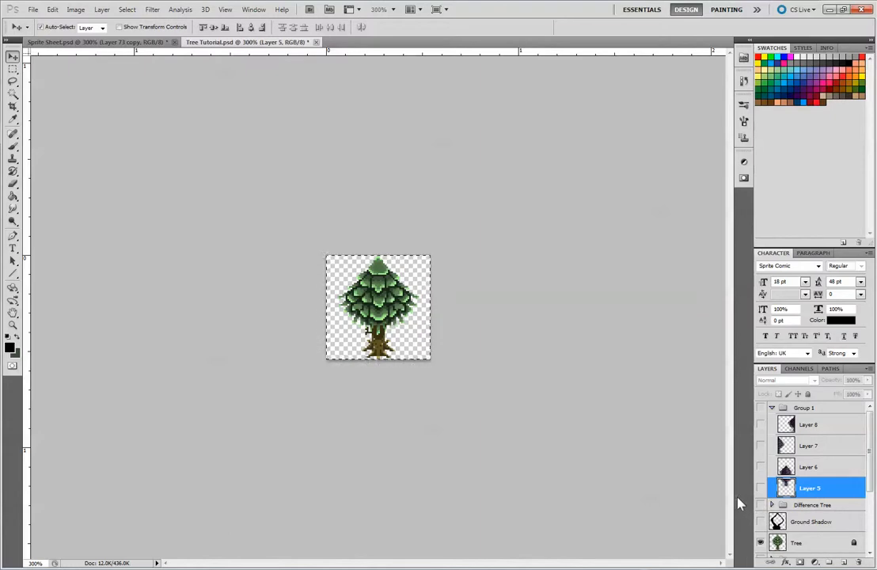
left_click_drag(156, 47, 507, 362)
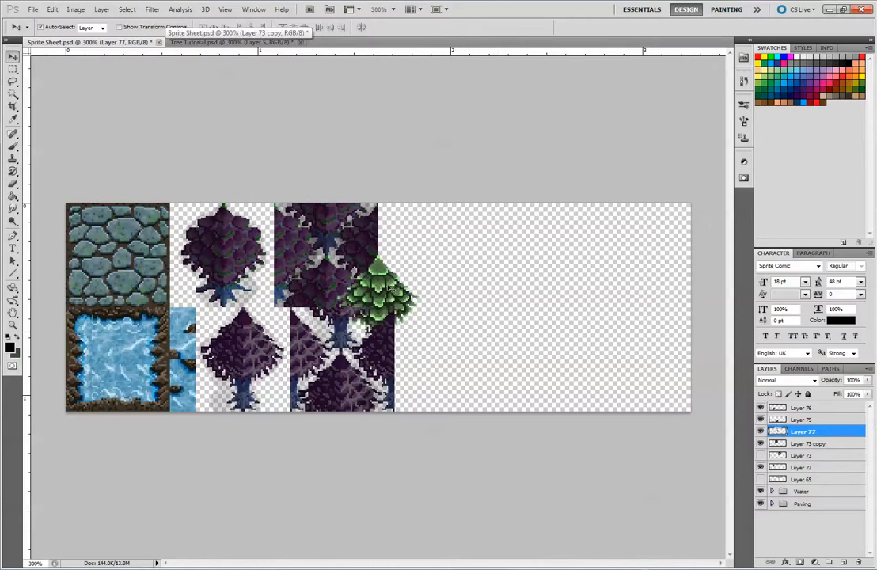
left_click_drag(378, 293, 456, 338)
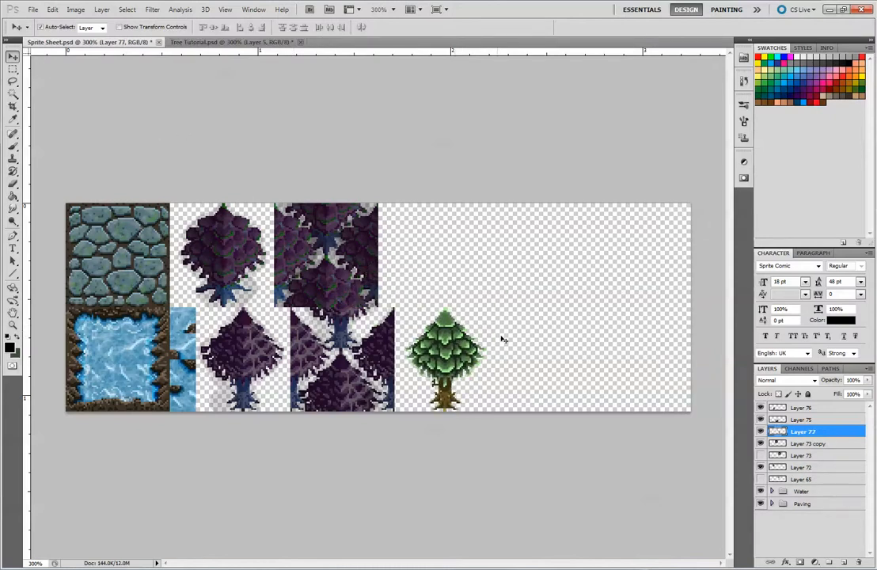
Move both purple forest tiles to the sprite sheet's right edge, stacking the Layer 75 tile directly below the Layer 73 copy tile.
left_click(478, 380)
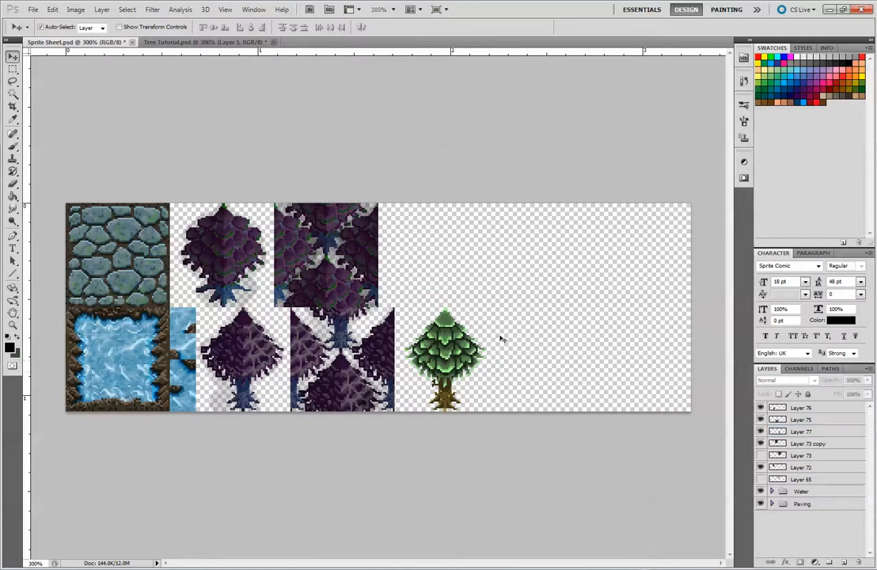
left_click_drag(372, 243, 651, 252)
mouse_move(683, 242)
left_mouse_down()
mouse_move(663, 242)
mouse_move(679, 241)
left_mouse_up()
left_click_drag(385, 360, 674, 346)
left_click_drag(656, 399, 652, 405)
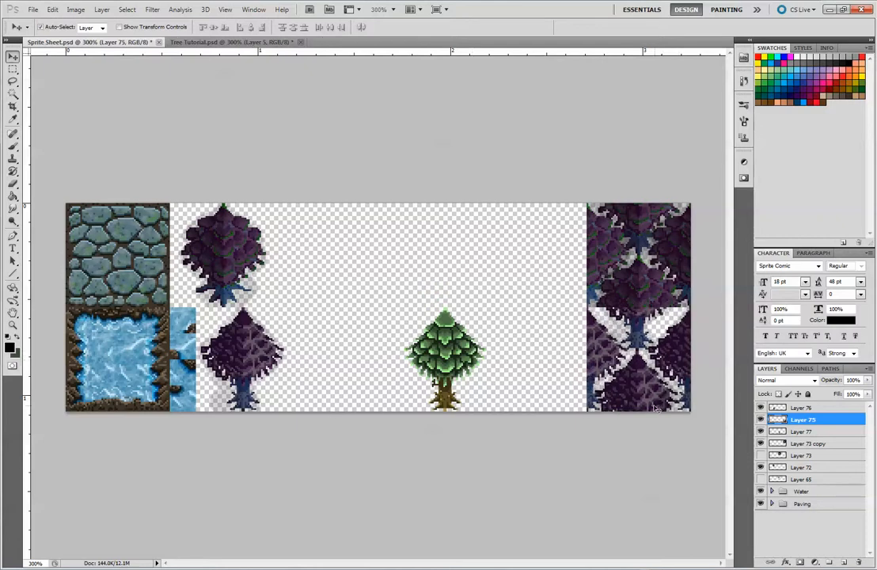
Stack the two single purple trees just left of the forest tiles, shift the green tree slightly left, and deselect all layers.
left_click_drag(236, 370, 535, 358)
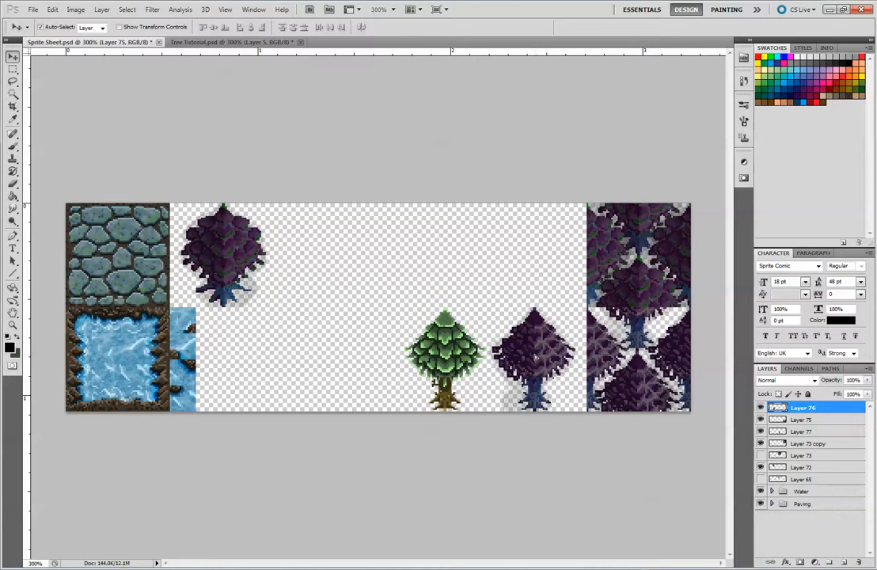
left_click_drag(234, 242, 543, 242)
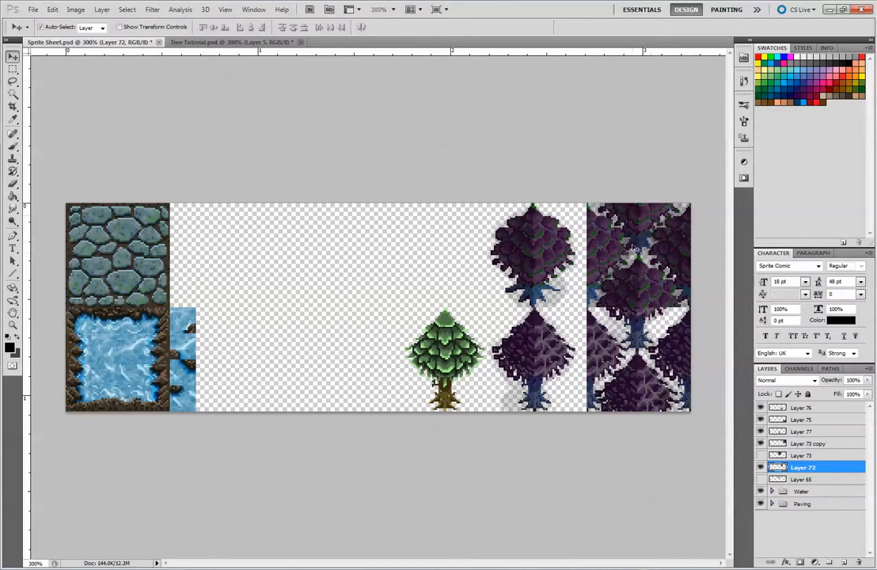
mouse_move(439, 360)
left_mouse_down()
mouse_move(429, 364)
mouse_move(434, 358)
left_mouse_up()
left_click(412, 303)
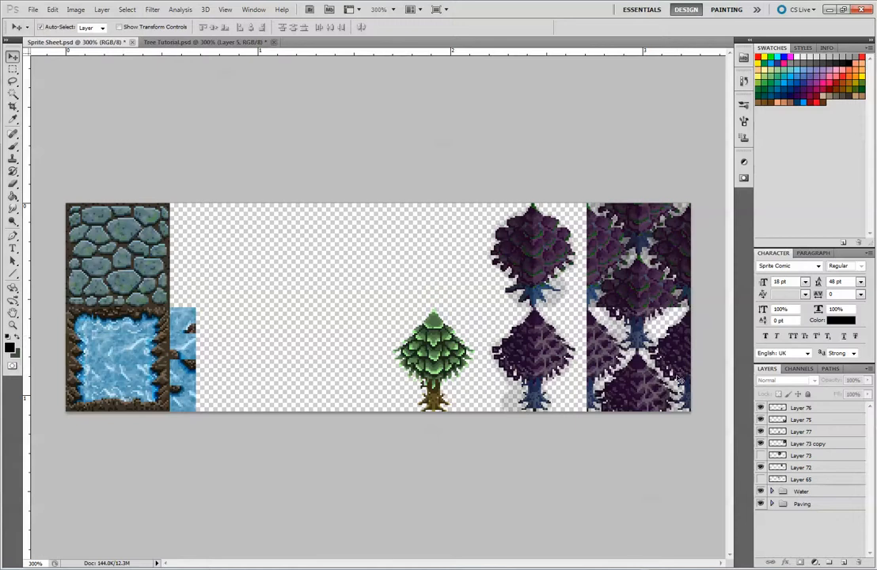
left_click(207, 42)
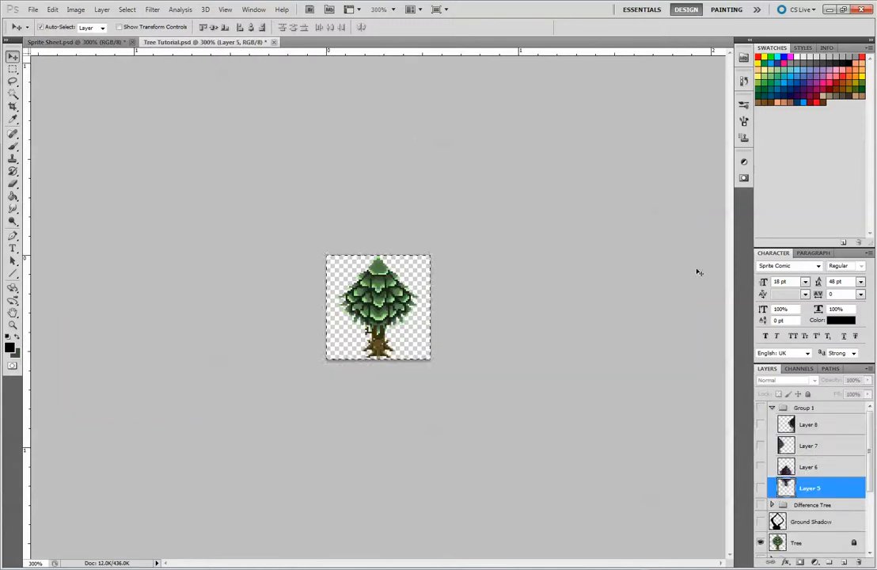
scroll(870, 451, "down", 2)
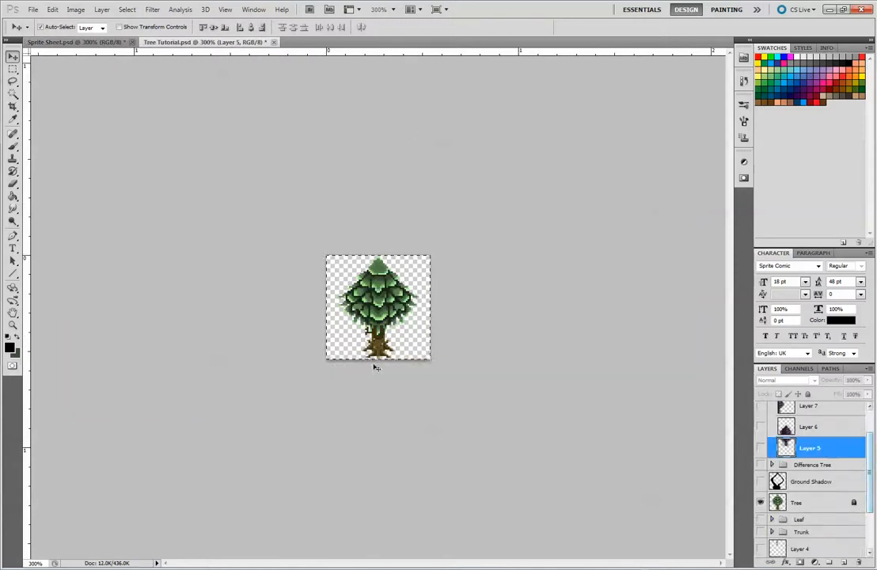
left_click(79, 42)
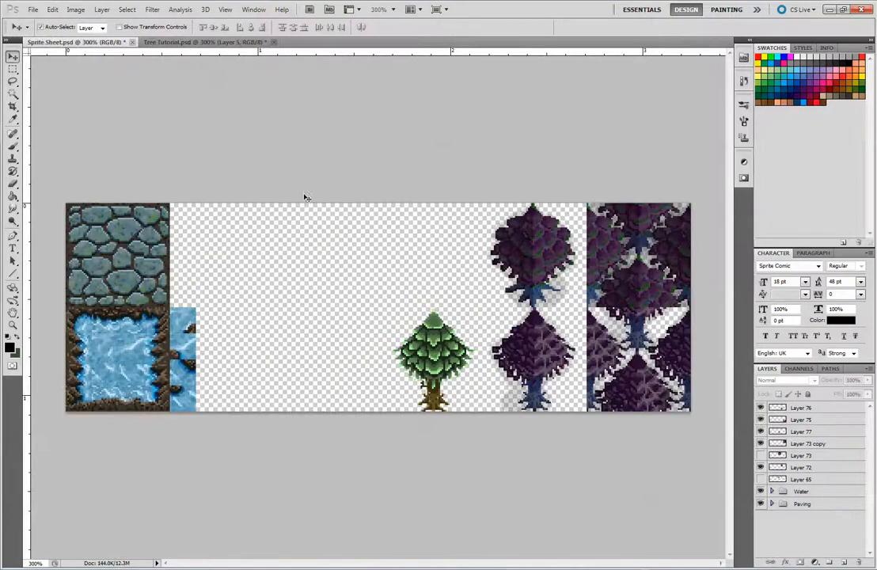